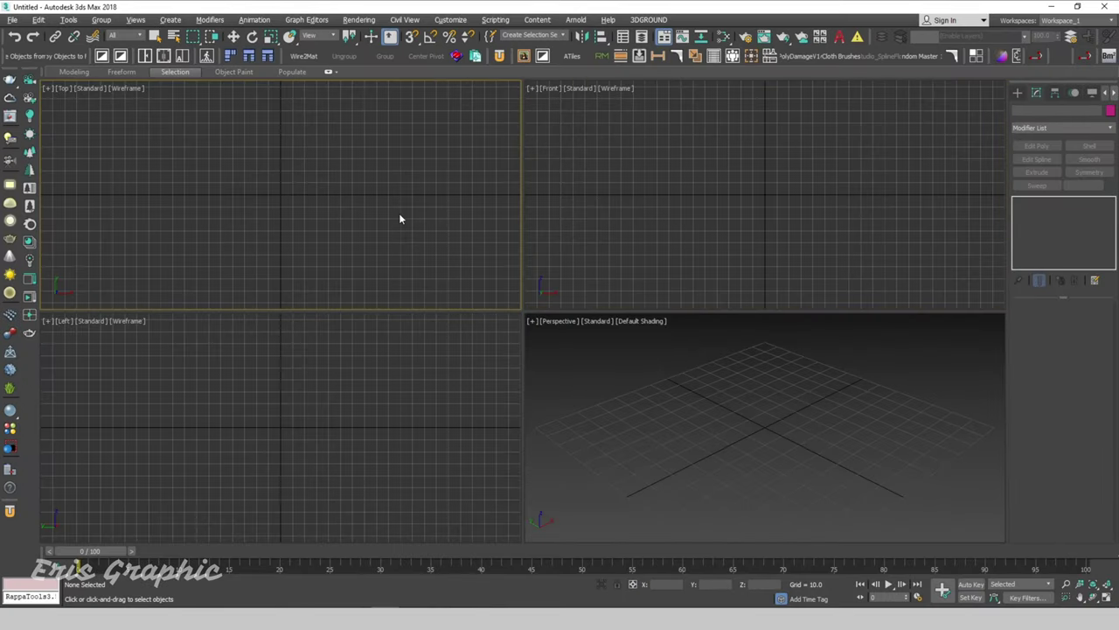
Maximize the Top viewport with Alt+W so it fills the screen
key("alt+w")
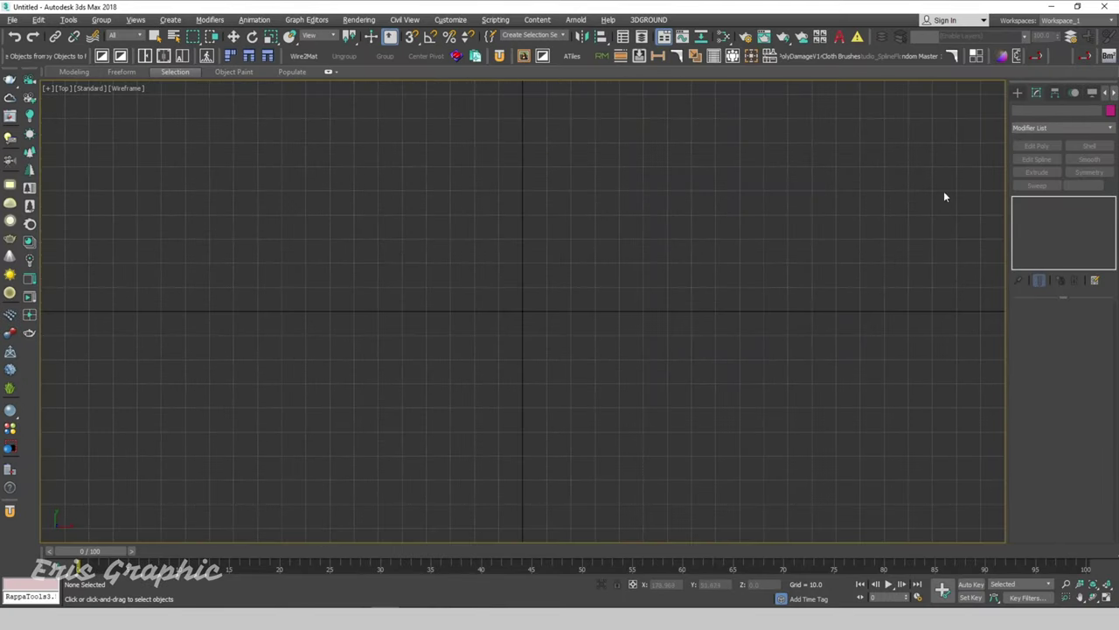
Draw a circle spline in the Top view
left_click(1018, 92)
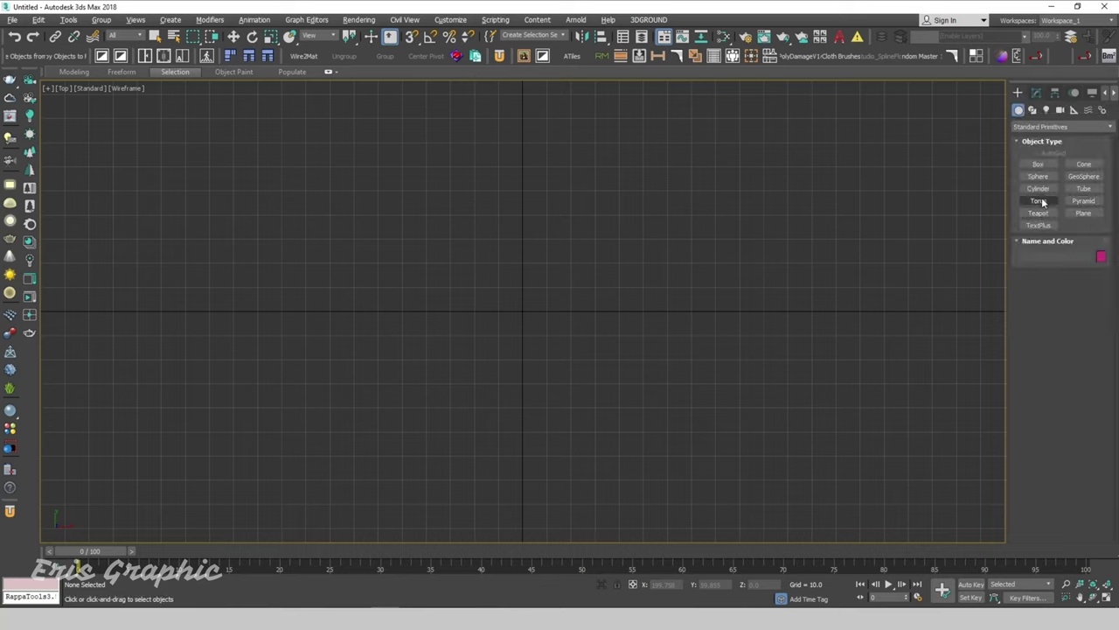
left_click(1032, 109)
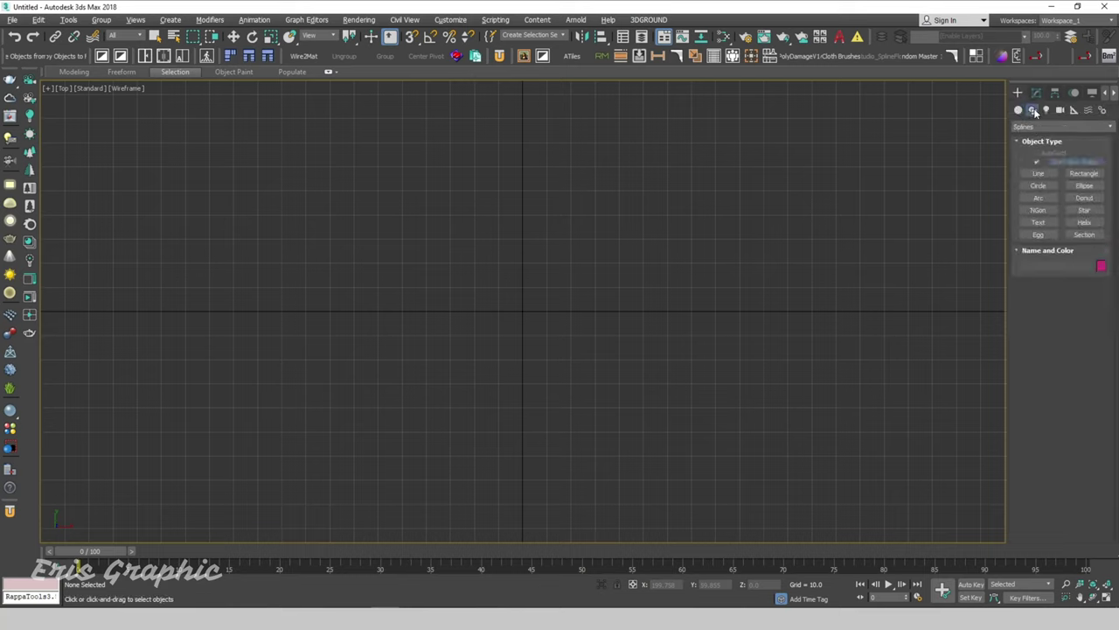
left_click(1038, 185)
left_click_drag(460, 250, 554, 365)
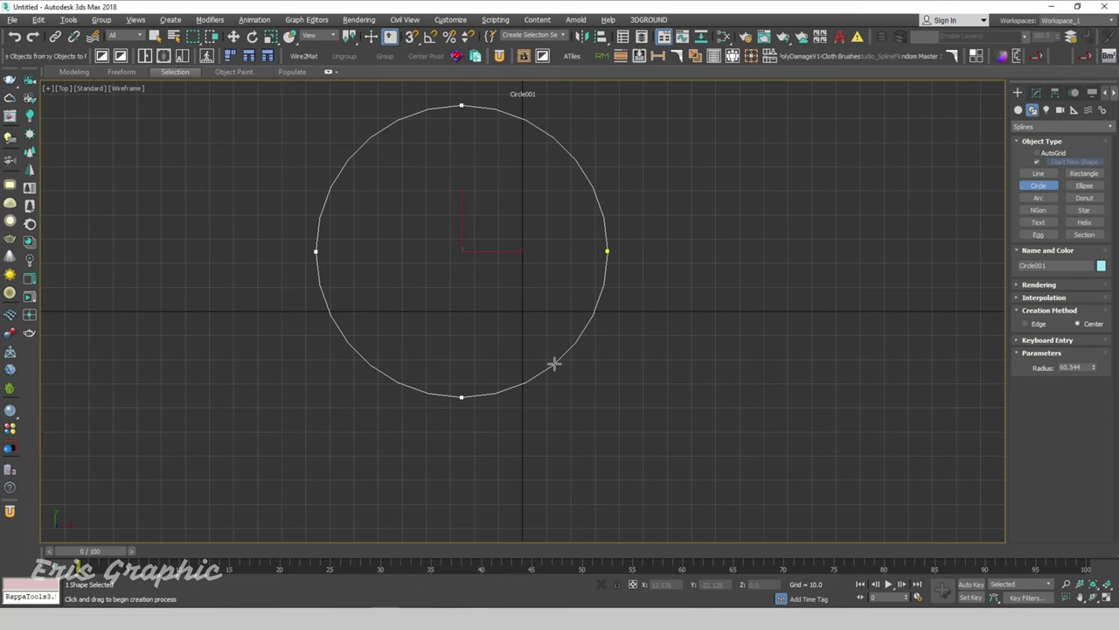
scroll(583, 335, "down", 2)
middle_click_drag(667, 282, 620, 347)
Set the circle's radius to 400 and recentre it in the view
left_click(1036, 92)
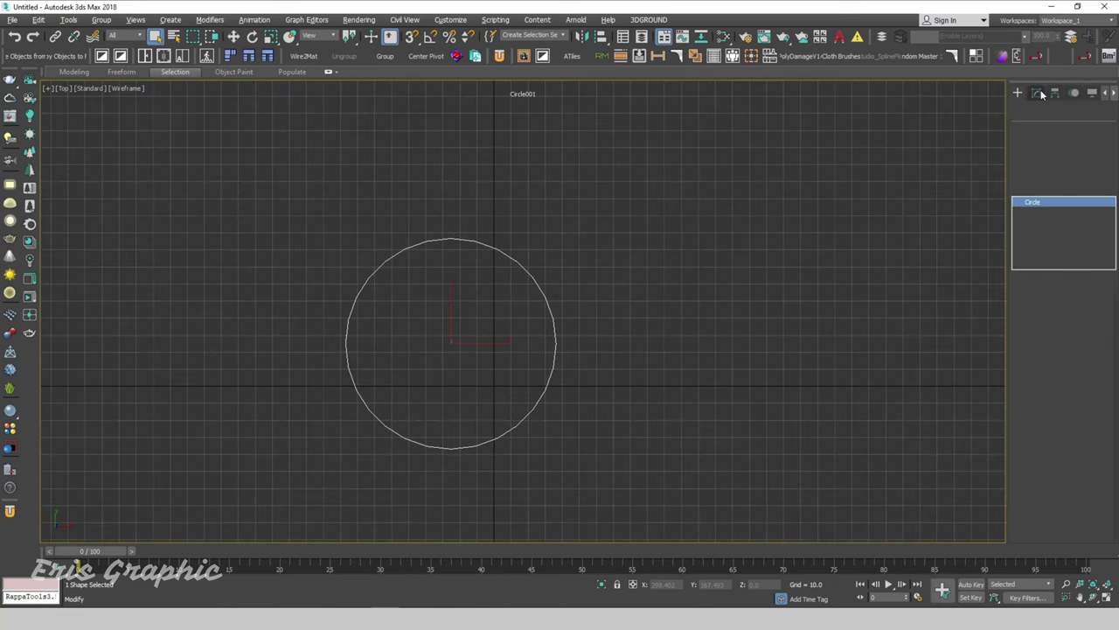
double_click(1074, 348)
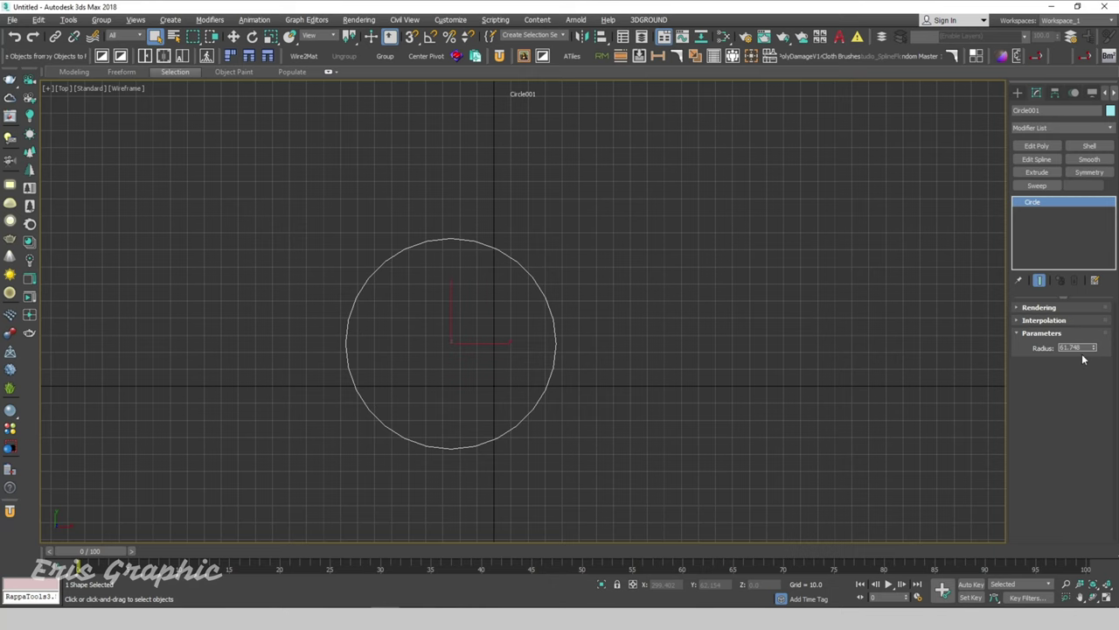
type("400")
key("Return")
left_click(824, 312)
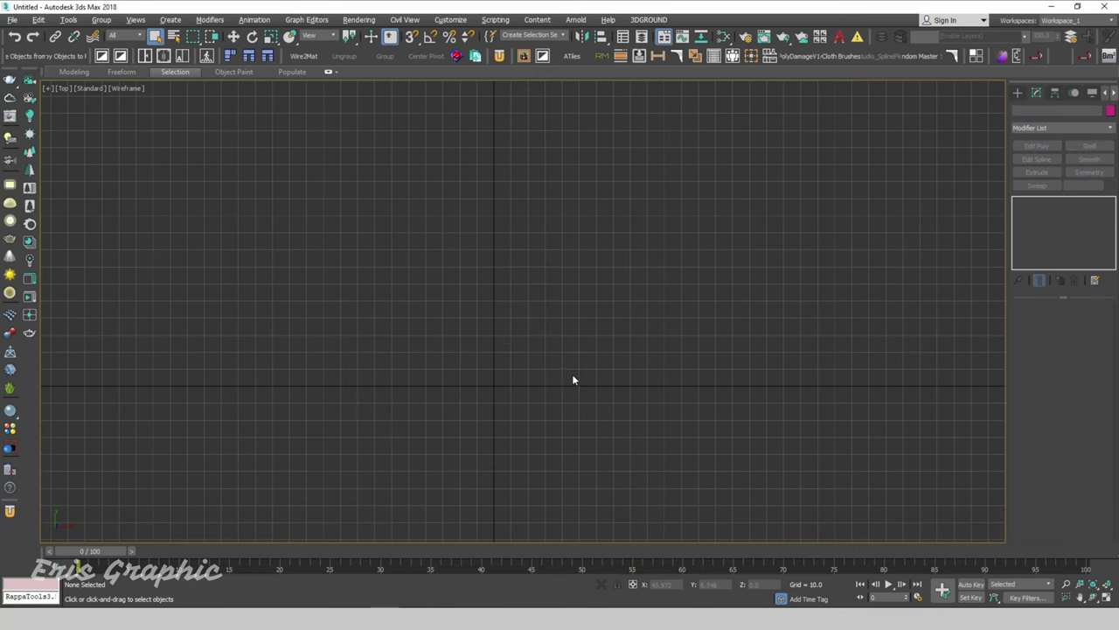
scroll(572, 374, "down", 5)
scroll(695, 303, "down", 2)
middle_click_drag(699, 290, 665, 262)
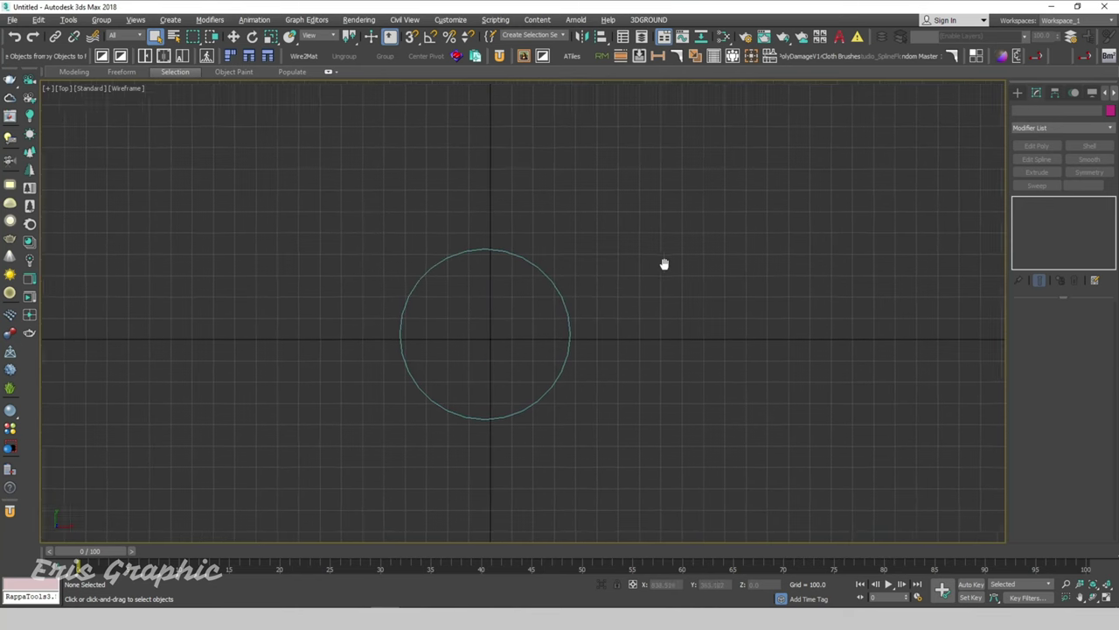
left_click(1017, 91)
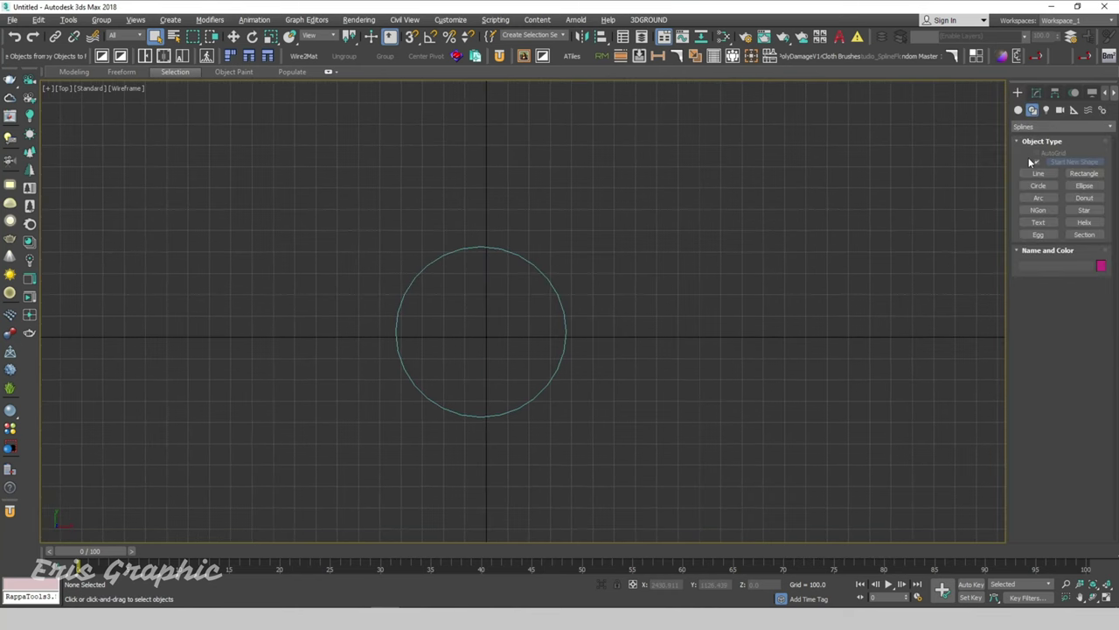
Draw an NGon to the right of the circle and select it
left_click(1040, 211)
left_click_drag(585, 249, 632, 295)
right_click(664, 292)
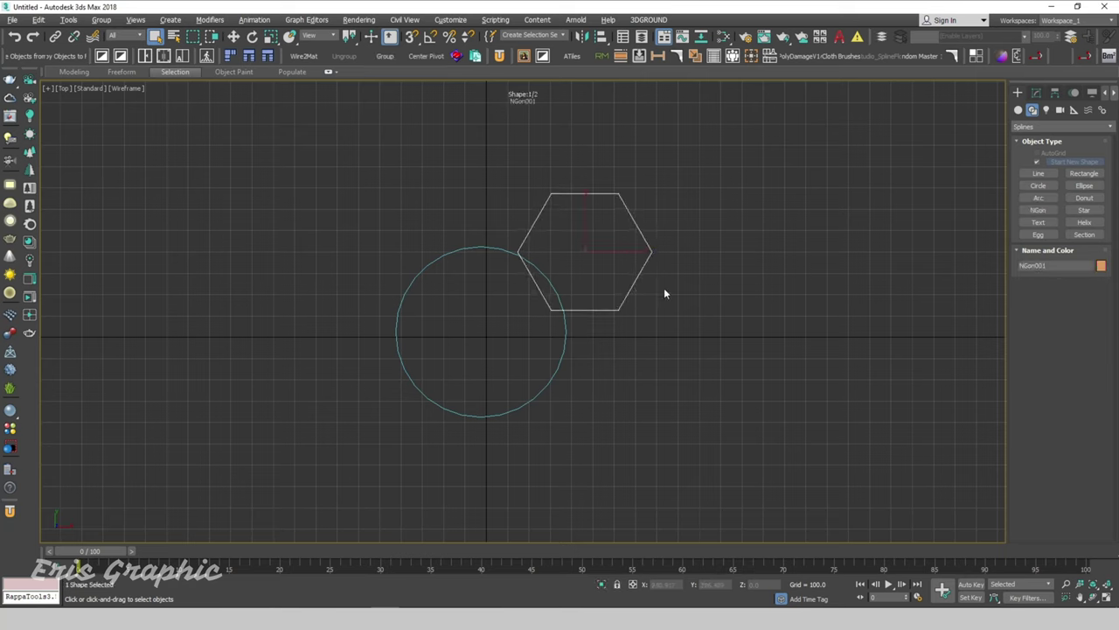
left_click_drag(693, 214, 619, 282)
left_click(1037, 92)
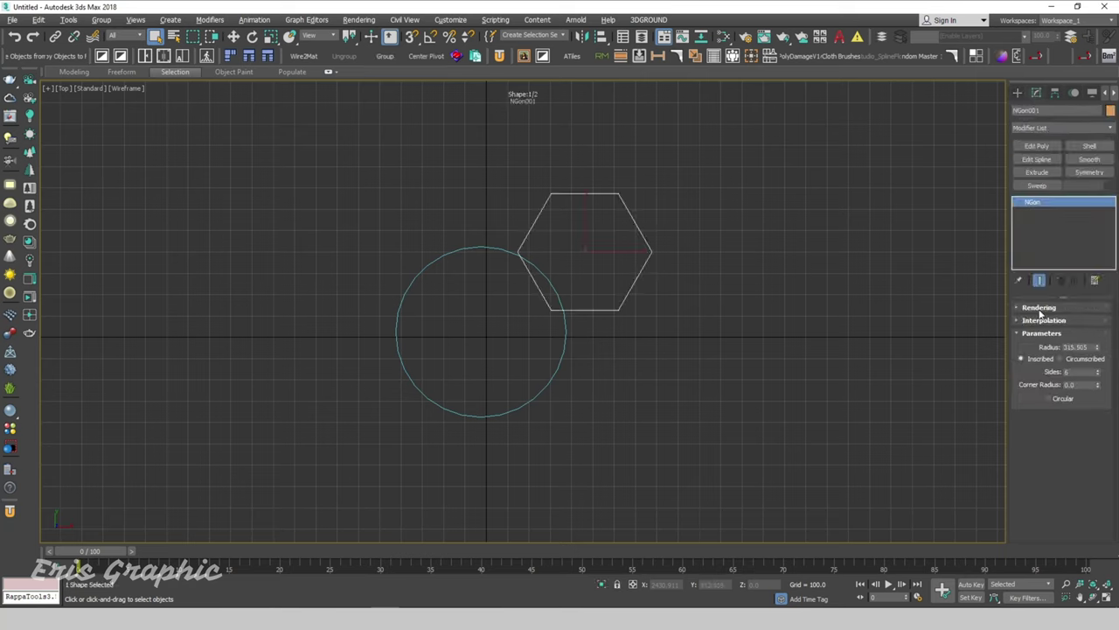
Give the NGon 3 sides and a radius of 450
left_click(1097, 374)
left_click(1098, 375)
left_click(1098, 375)
left_click(744, 235)
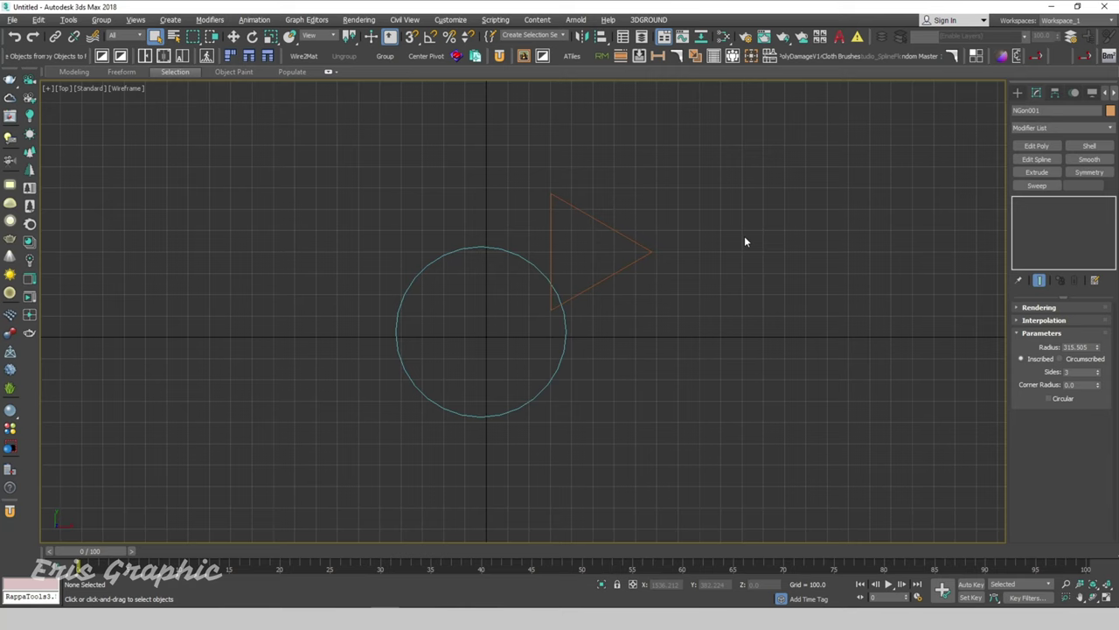
left_click(632, 264)
left_click_drag(1064, 347, 1075, 347)
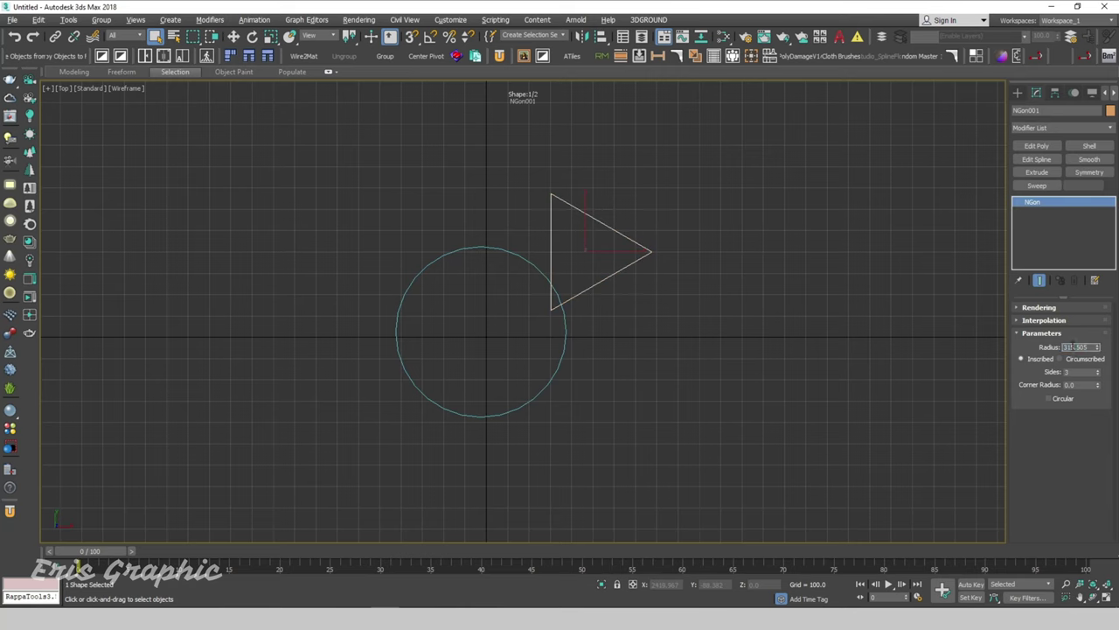
type("450")
key("Return")
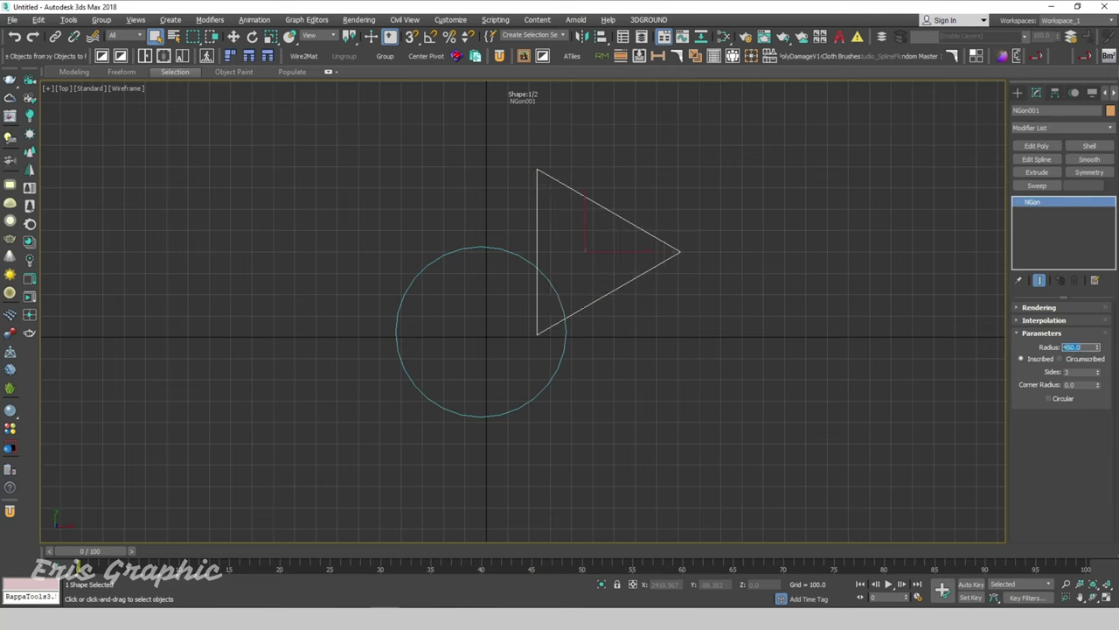
Hide the viewport grid and reselect the triangle
left_click(739, 172)
left_click(632, 264)
key("g")
left_click(727, 324)
left_click(631, 288)
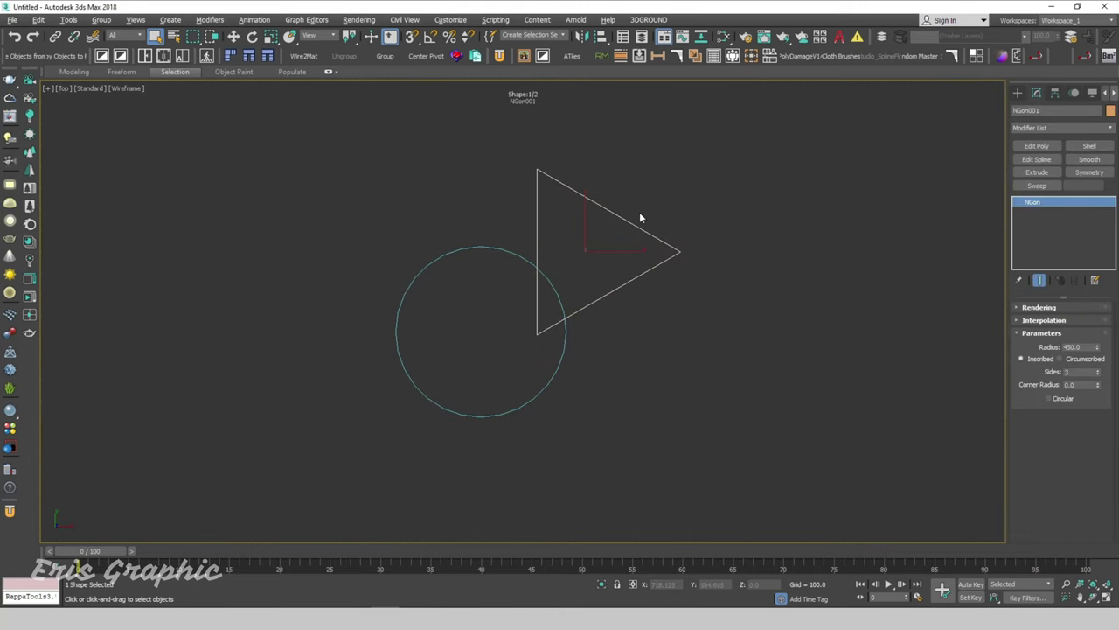
Align the triangle's pivot to the circle's centre on X, Y and Z
key("alt+a")
left_click(510, 252)
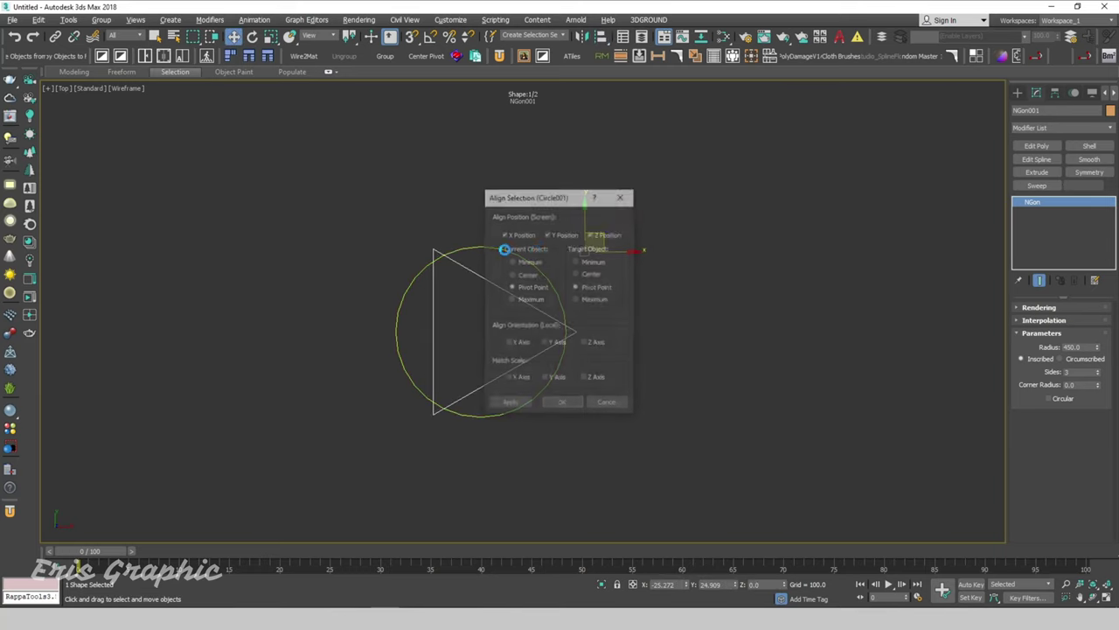
left_click_drag(549, 198, 767, 169)
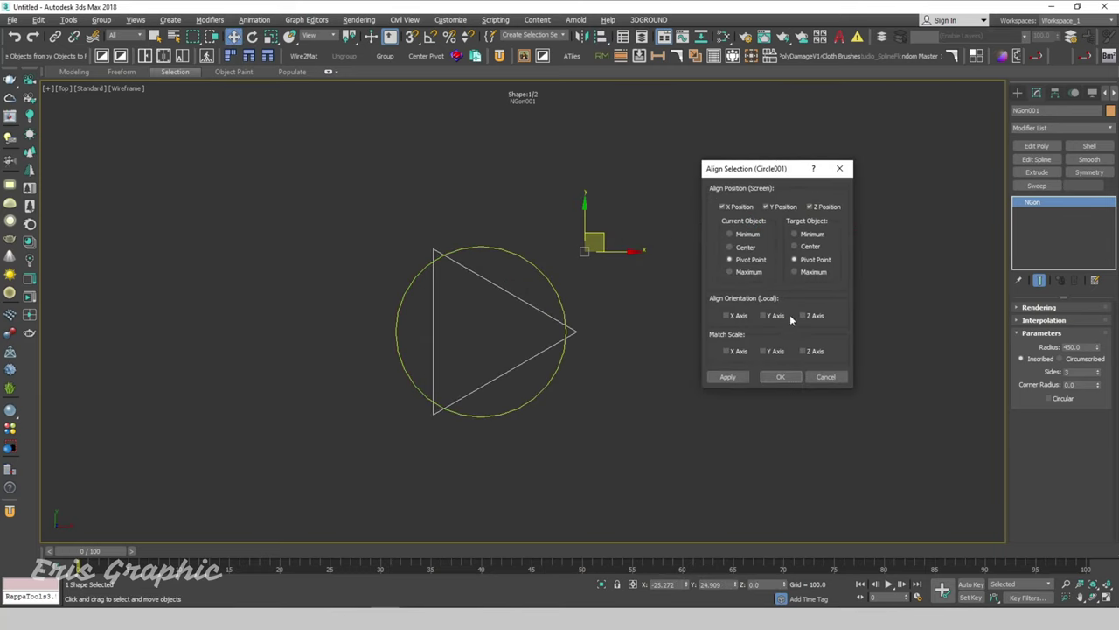
left_click(781, 378)
left_click(549, 307)
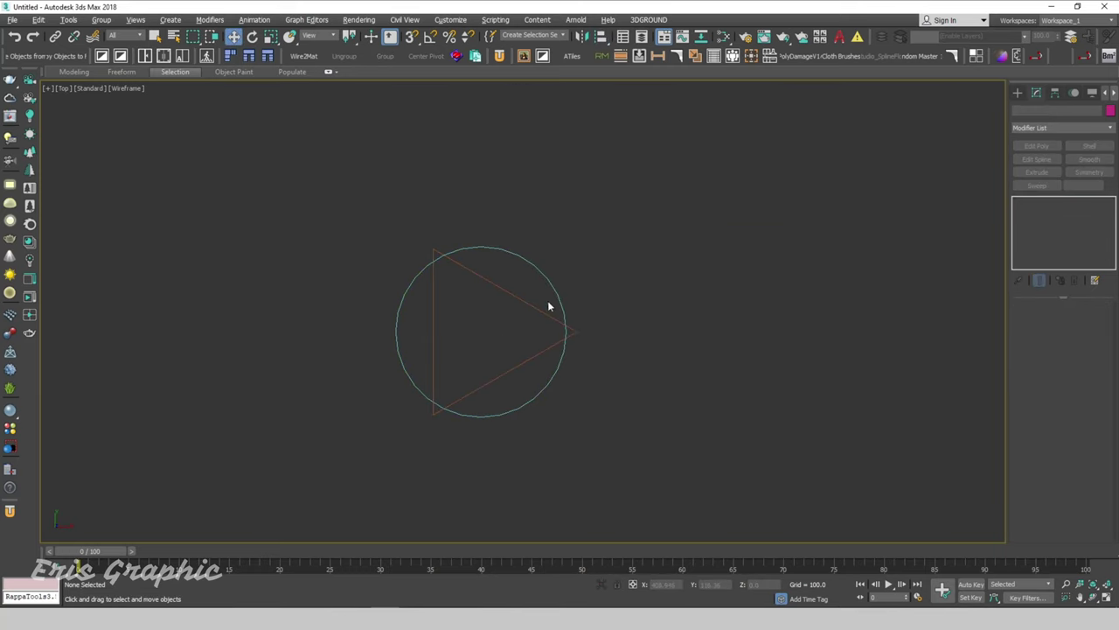
scroll(517, 278, "up", 2)
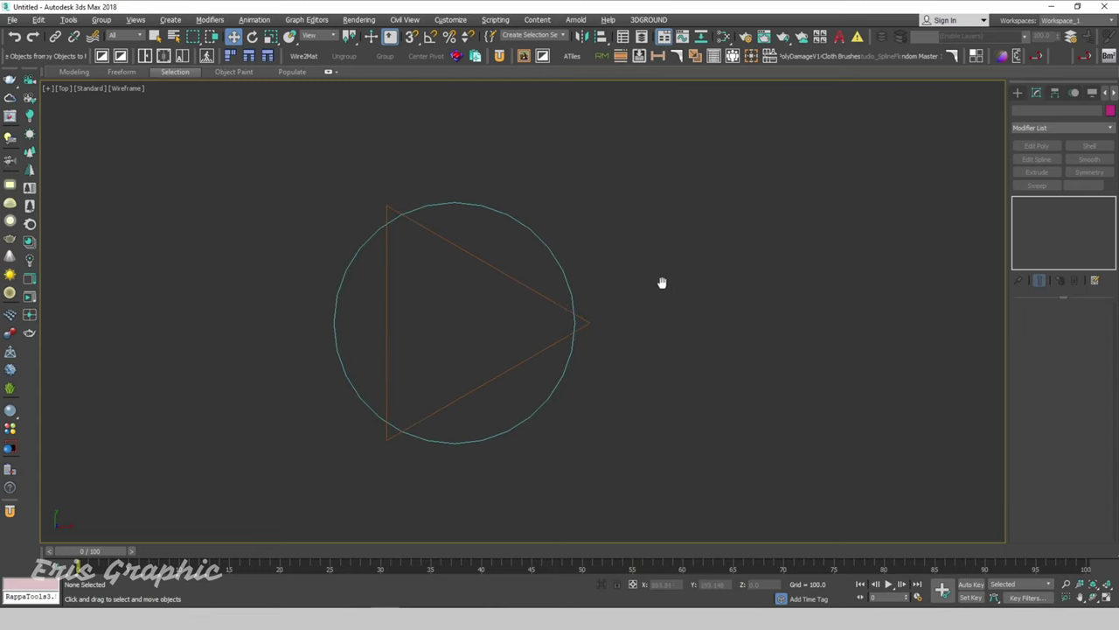
left_click(503, 270)
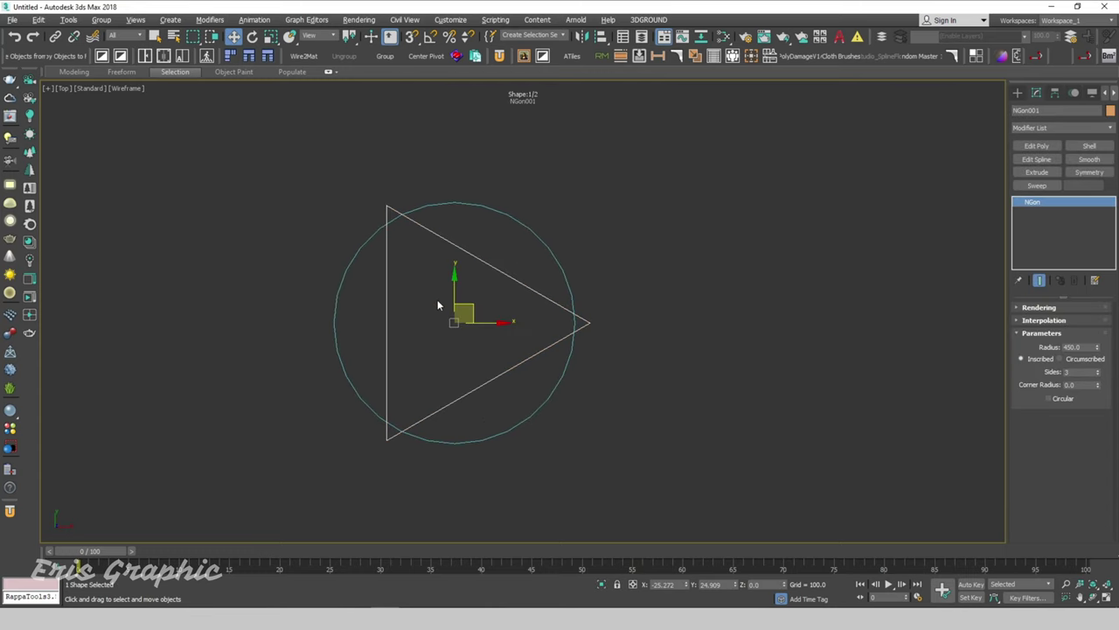
Clone the triangle as a Copy and set the copy's radius to 300
left_click(38, 20)
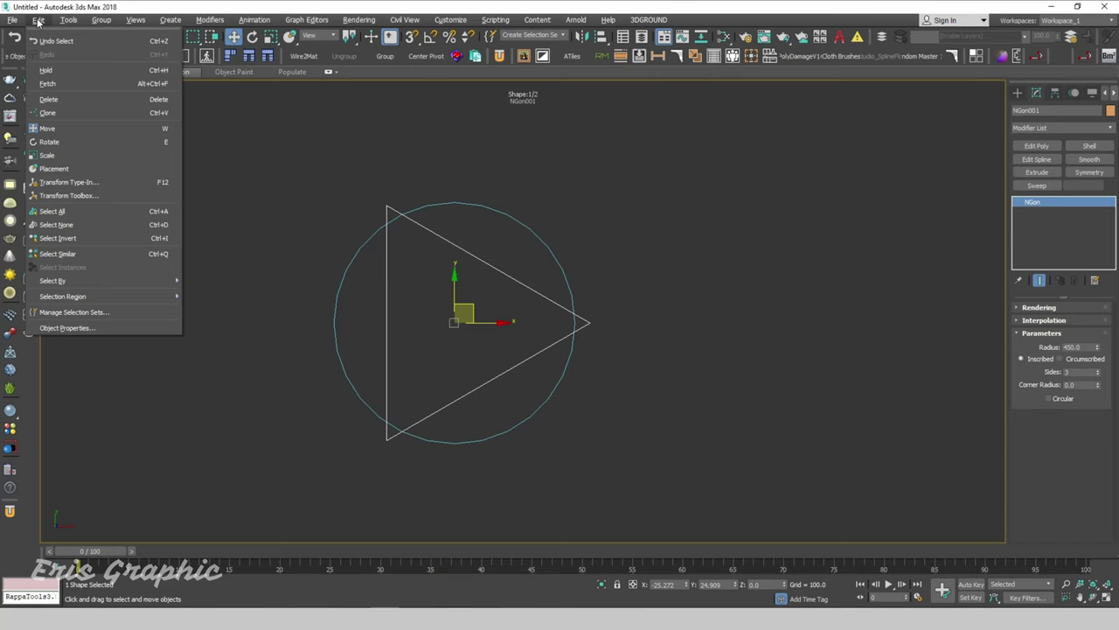
left_click(57, 114)
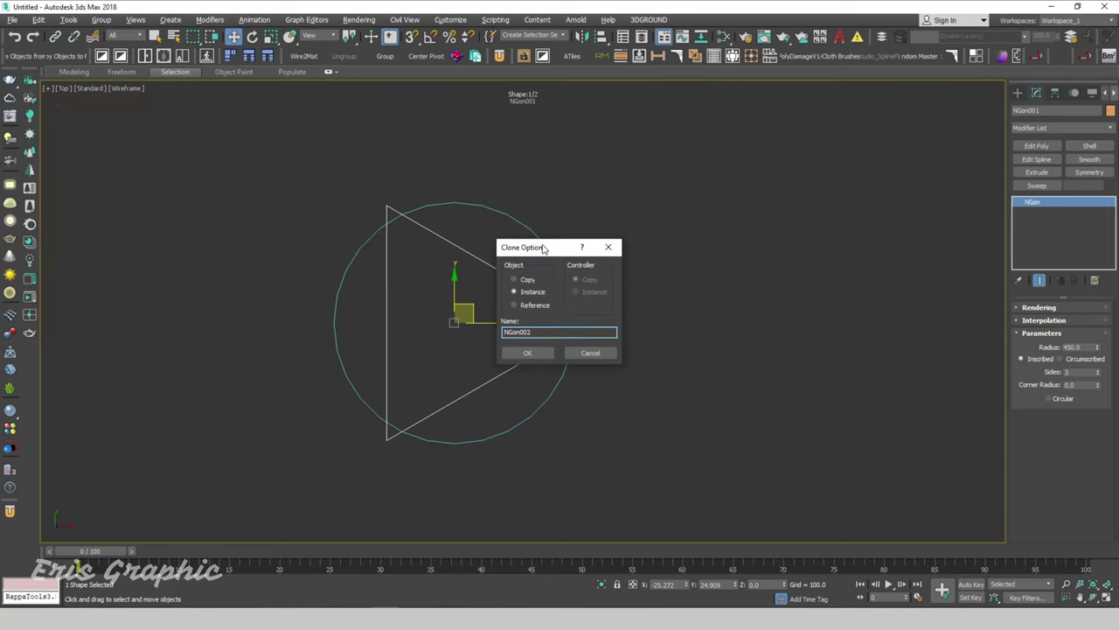
left_click_drag(542, 246, 747, 212)
left_click(732, 244)
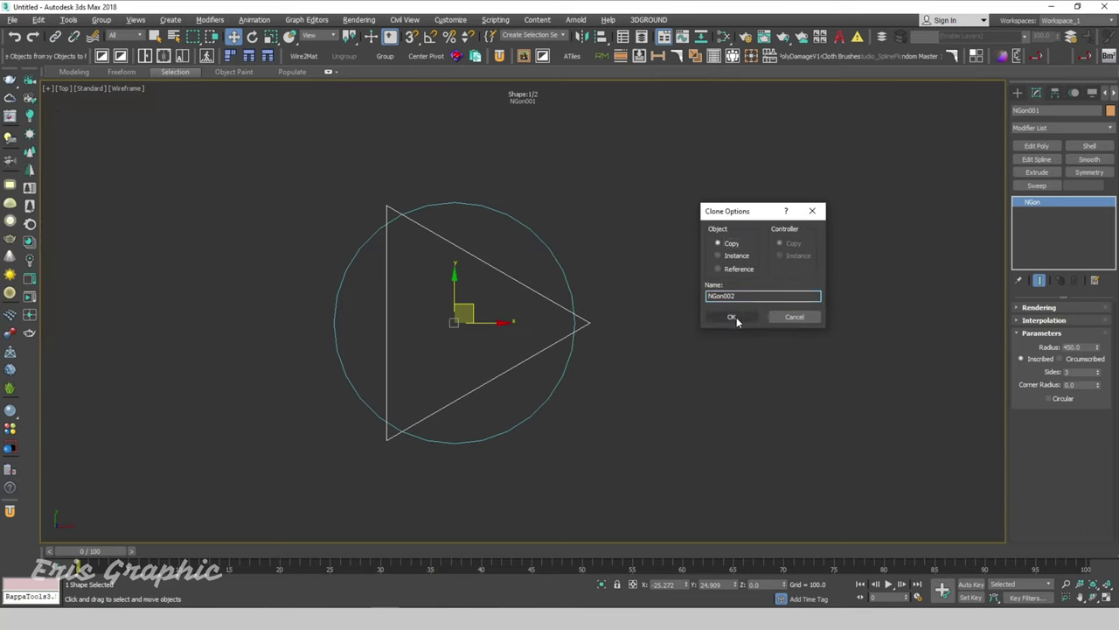
left_click(733, 316)
double_click(1076, 347)
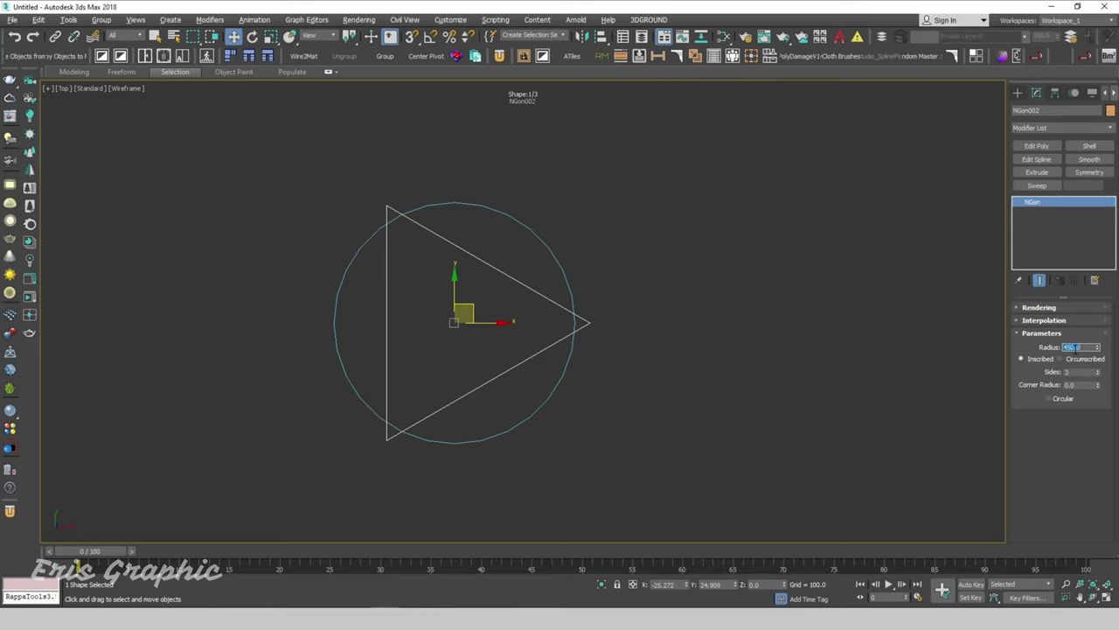
type("300")
key("Return")
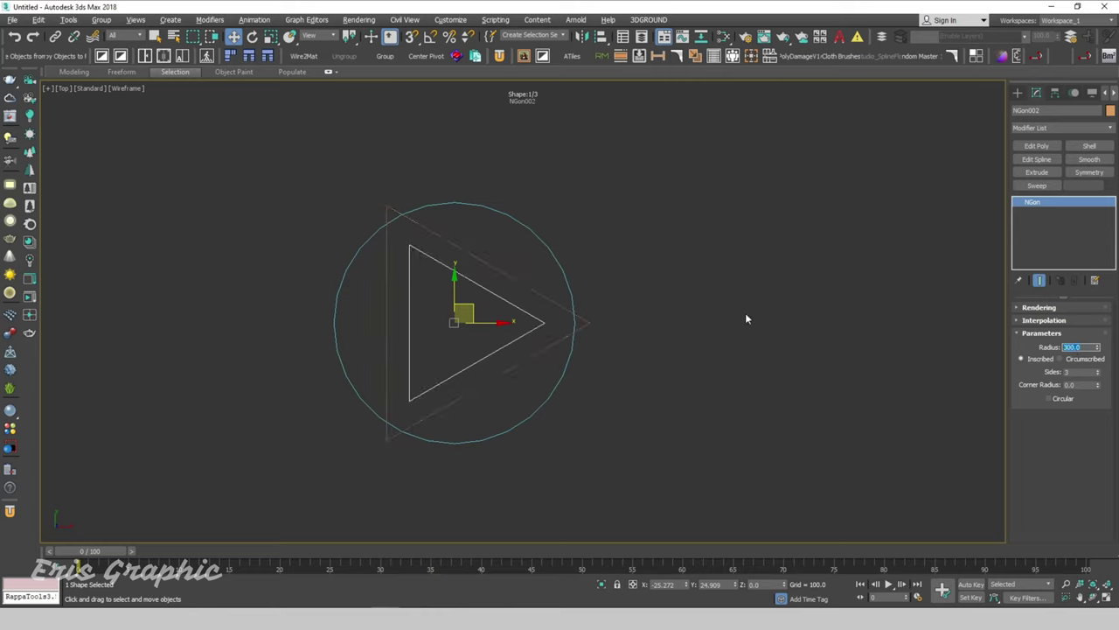
left_click(745, 312)
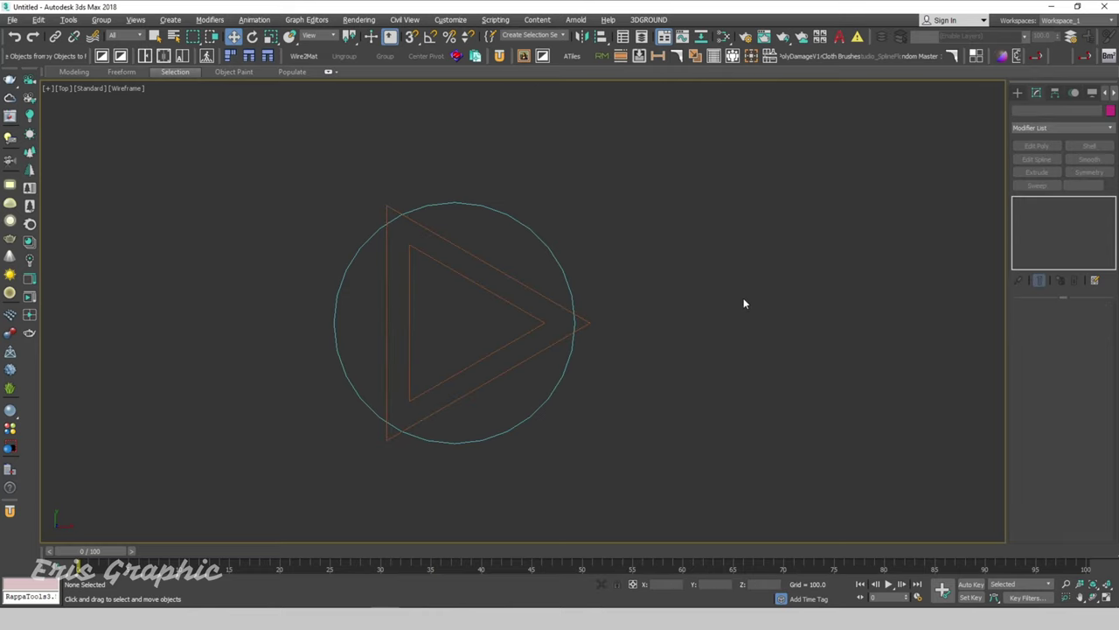
left_click(1017, 93)
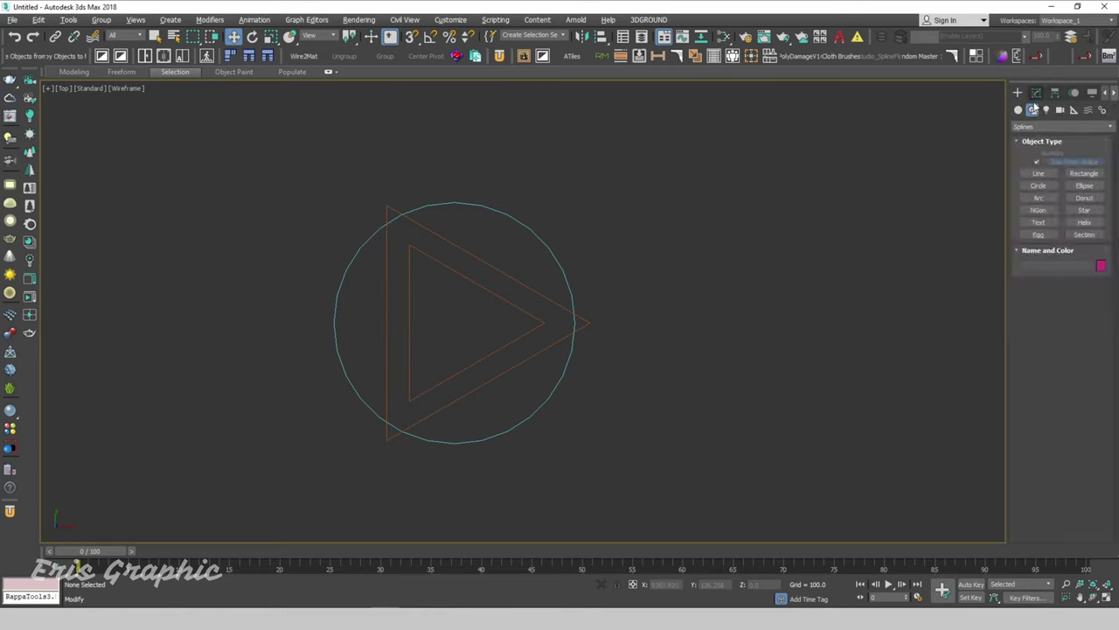
Turn on snapping to vertices and midpoints instead of grid points
left_click(1039, 198)
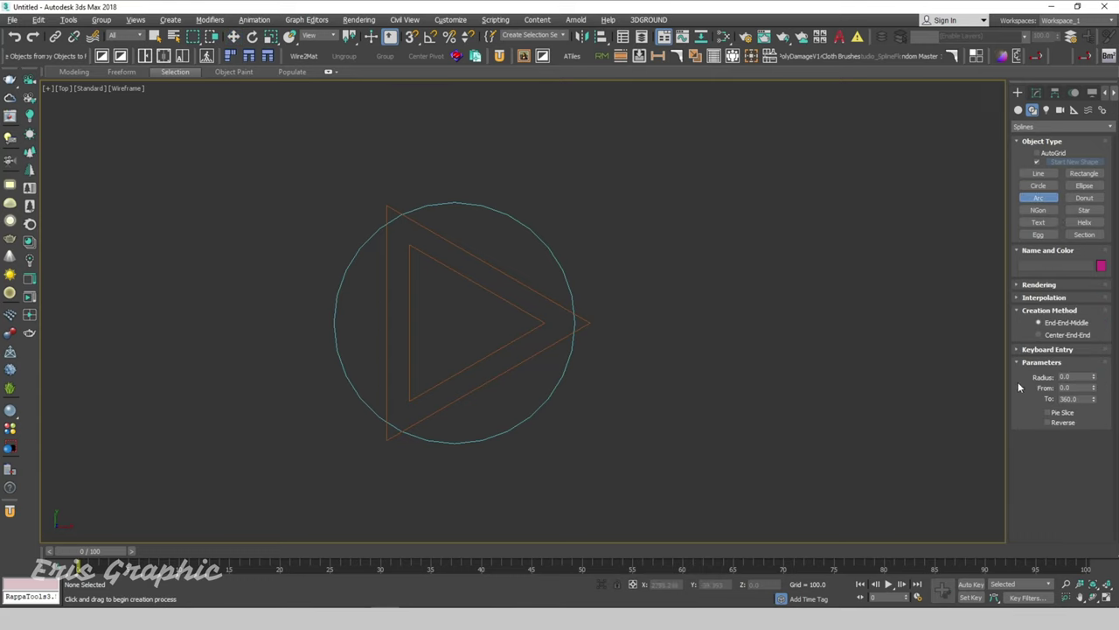
left_click(413, 37)
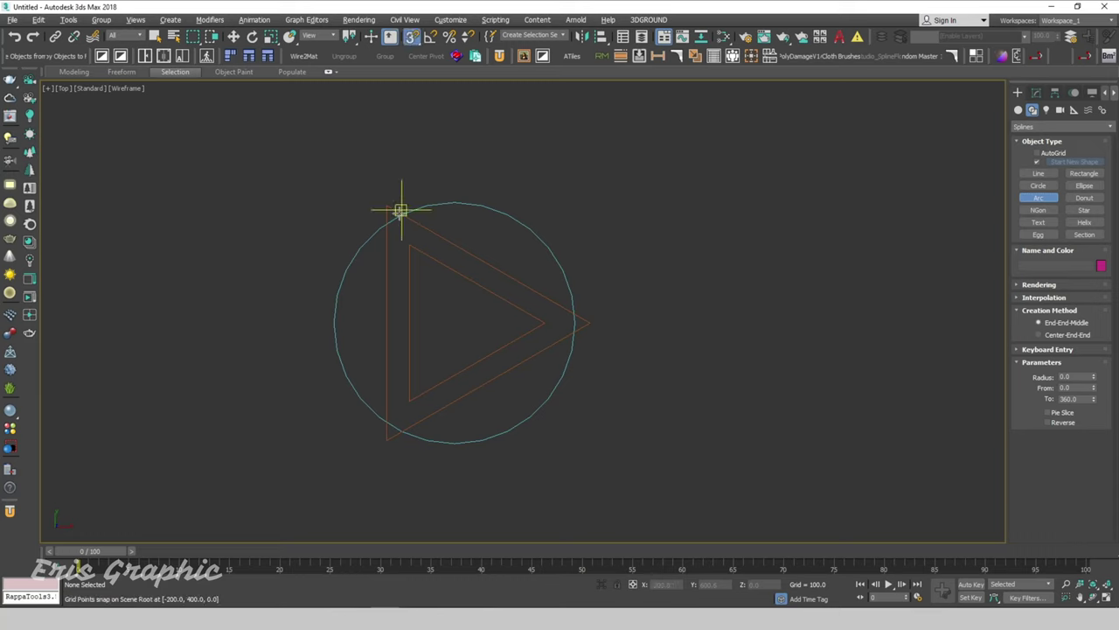
right_click(412, 37)
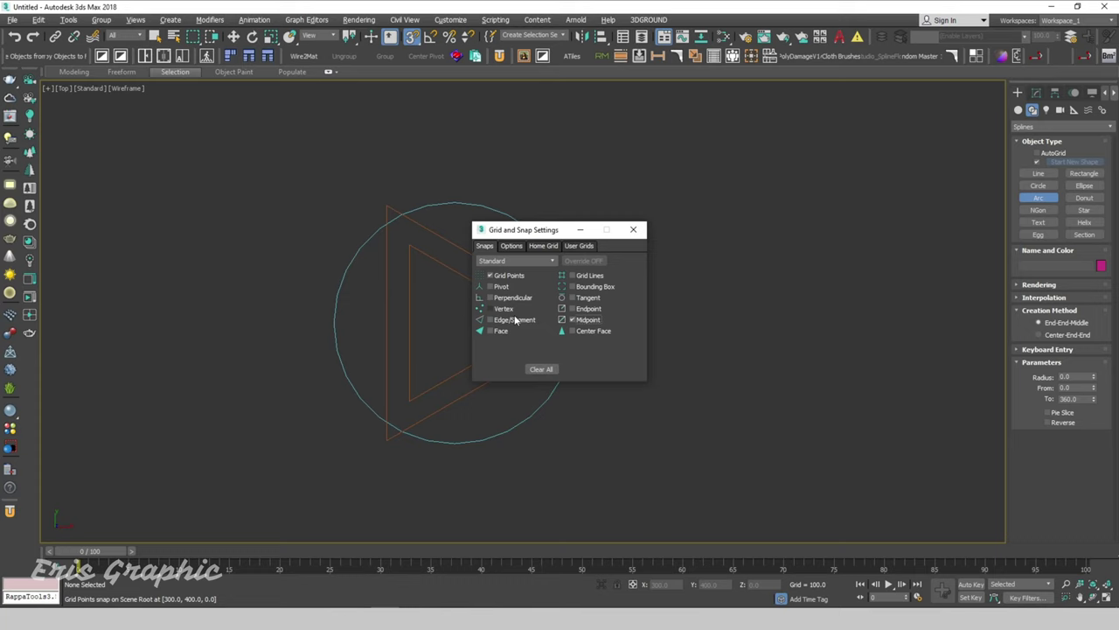
left_click(490, 308)
left_click(491, 276)
left_click(633, 229)
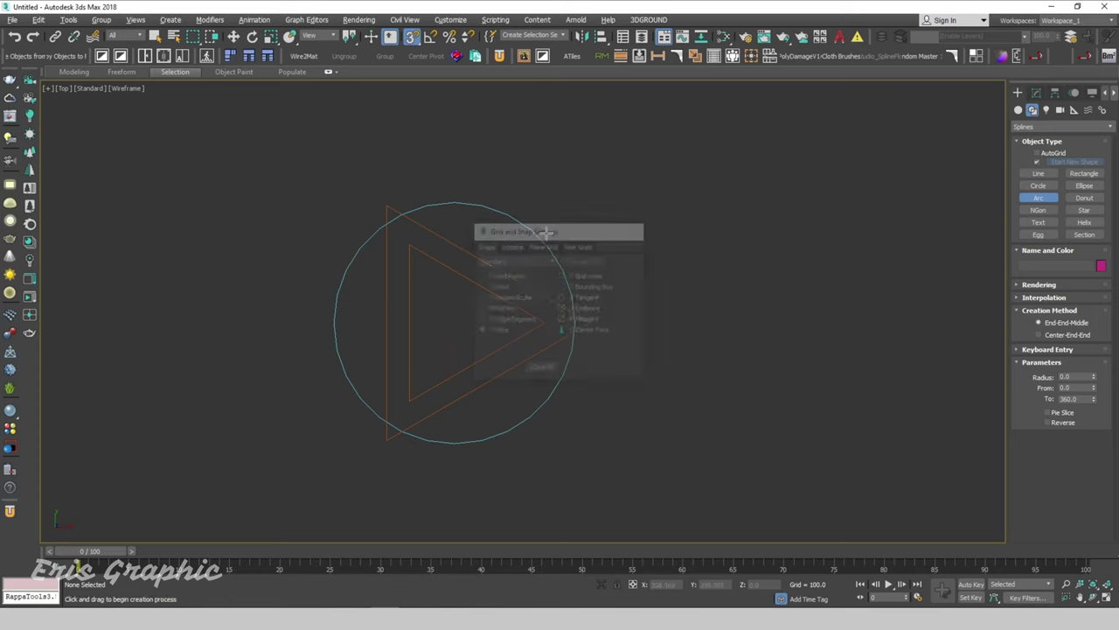
Draw an arc from the outer triangle's top corner to the inner edge midpoint, bowing left
left_click_drag(387, 207, 477, 361)
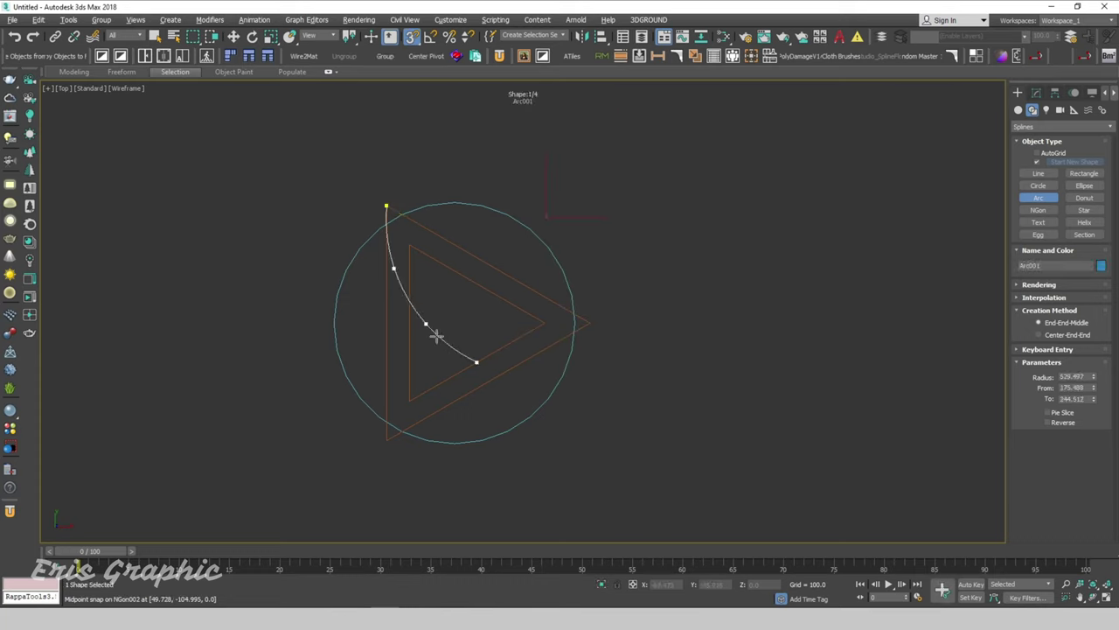
left_click(411, 324)
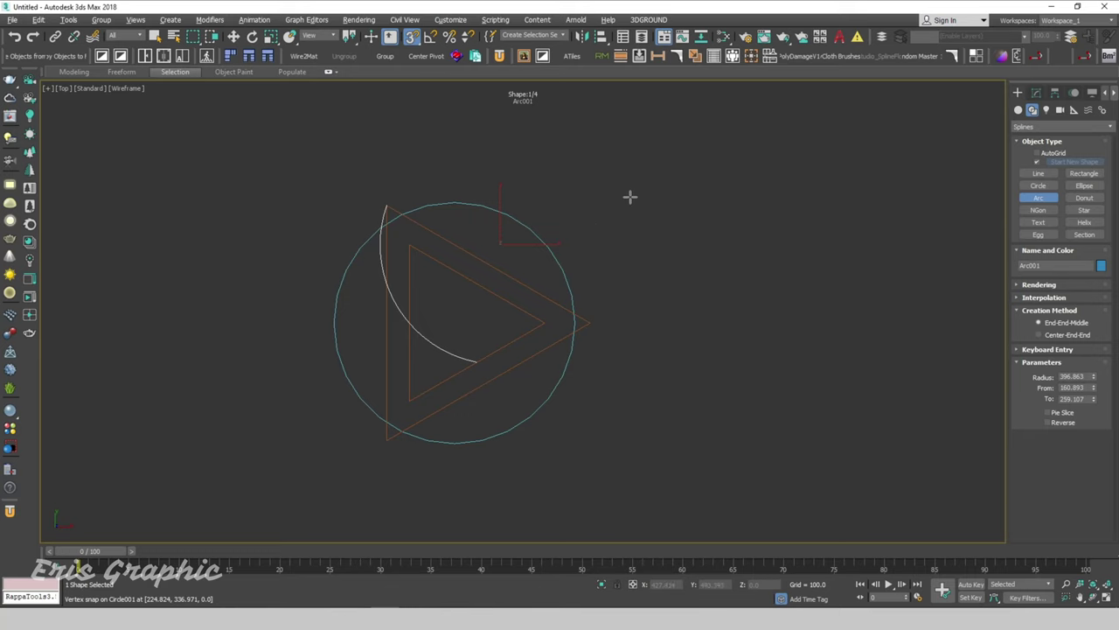
key("w")
key("ctrl+z")
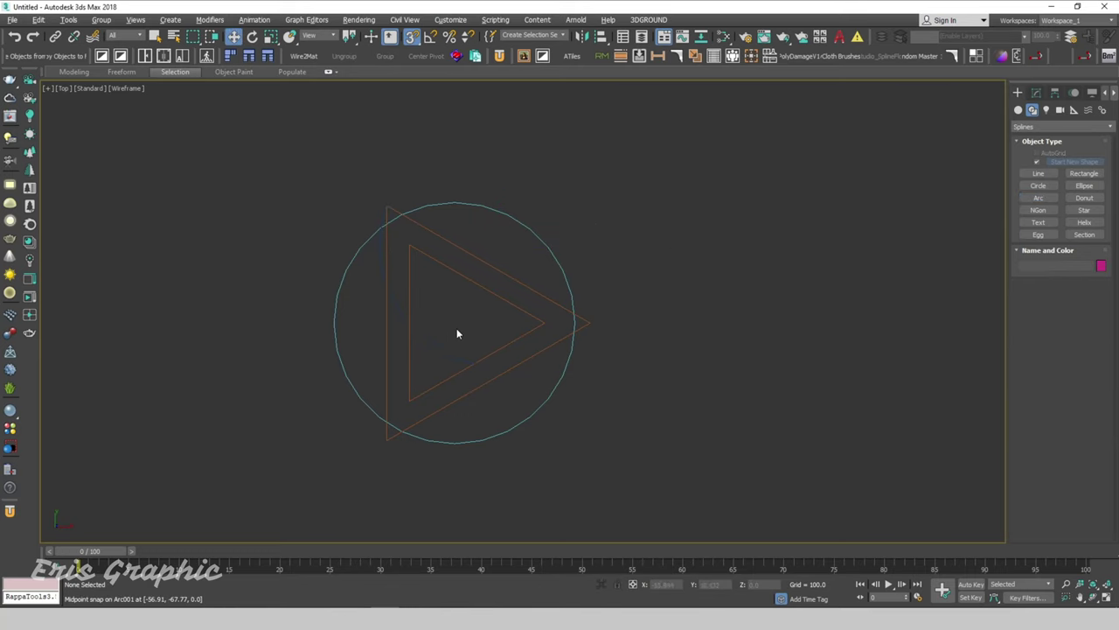
key("ctrl+y")
Switch Arc001 to Affect Pivot Only in the Hierarchy panel
left_click(1036, 92)
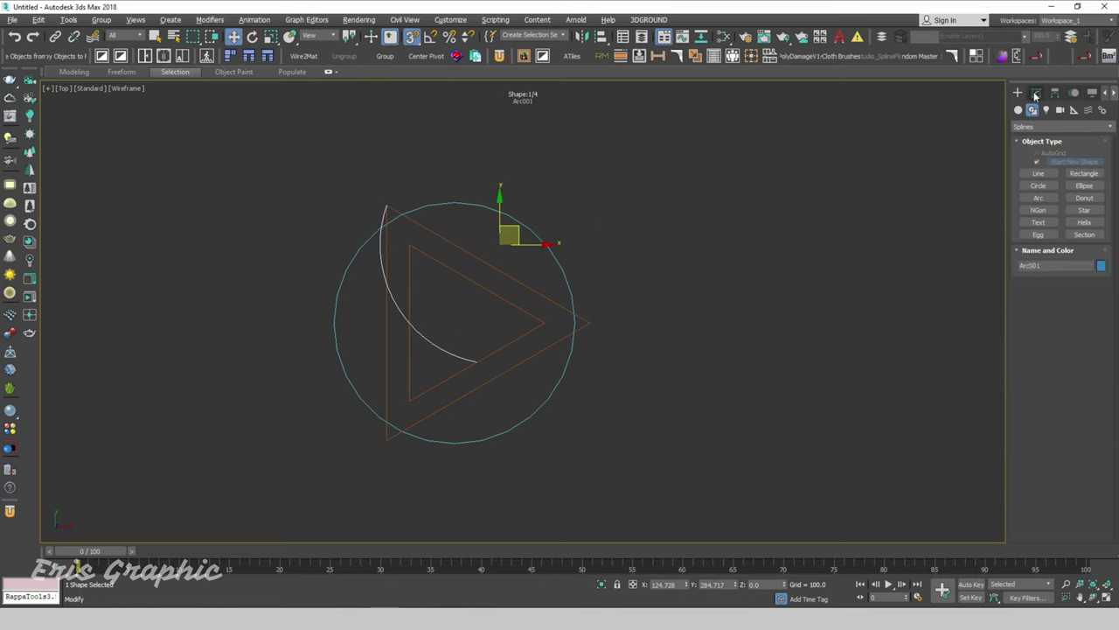
mouse_move(1007, 129)
left_mouse_down()
mouse_move(862, 137)
mouse_move(813, 125)
left_mouse_up()
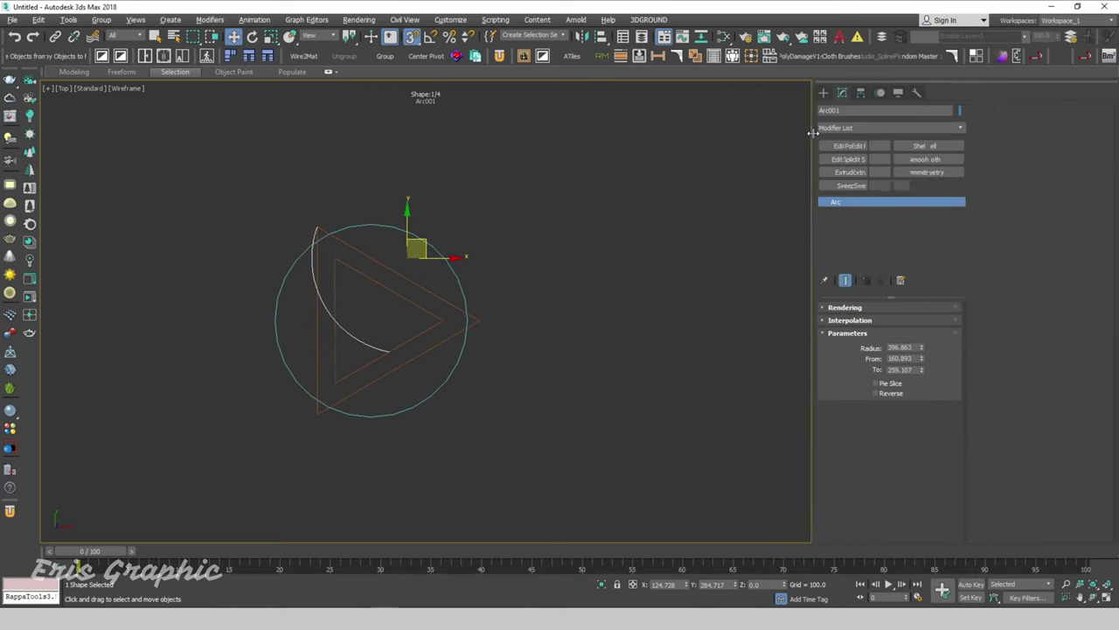
left_click(861, 92)
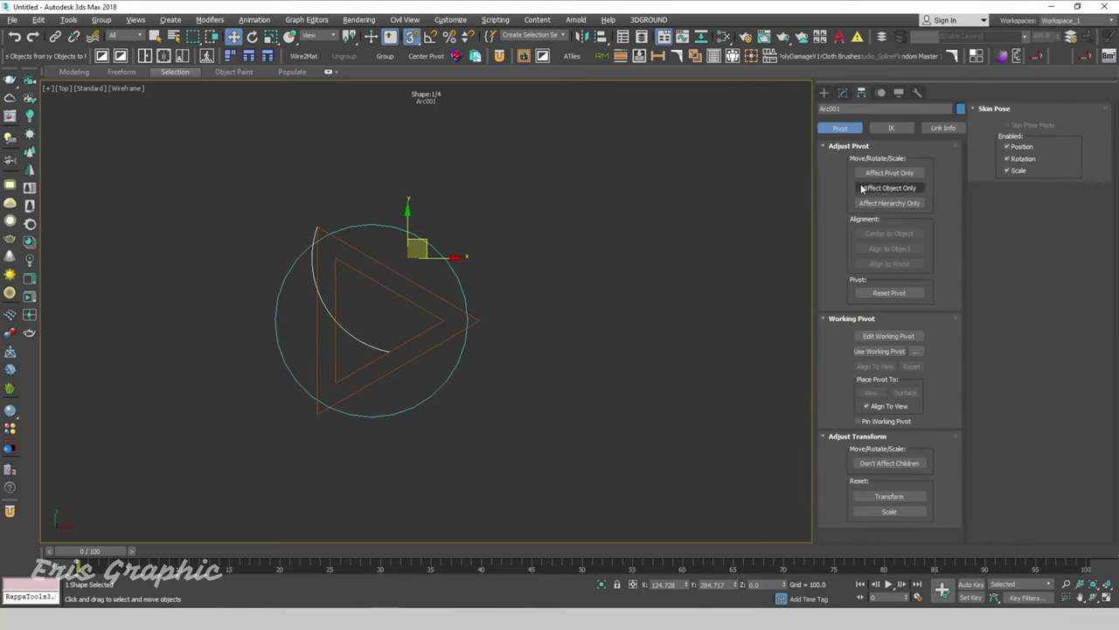
left_click(885, 173)
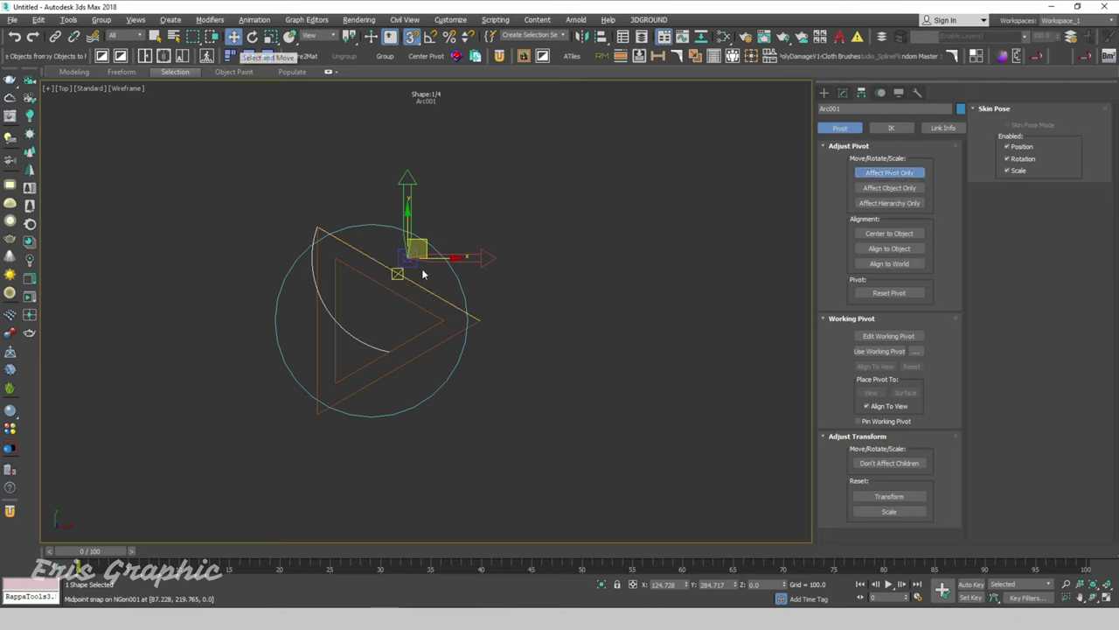
left_click(882, 248)
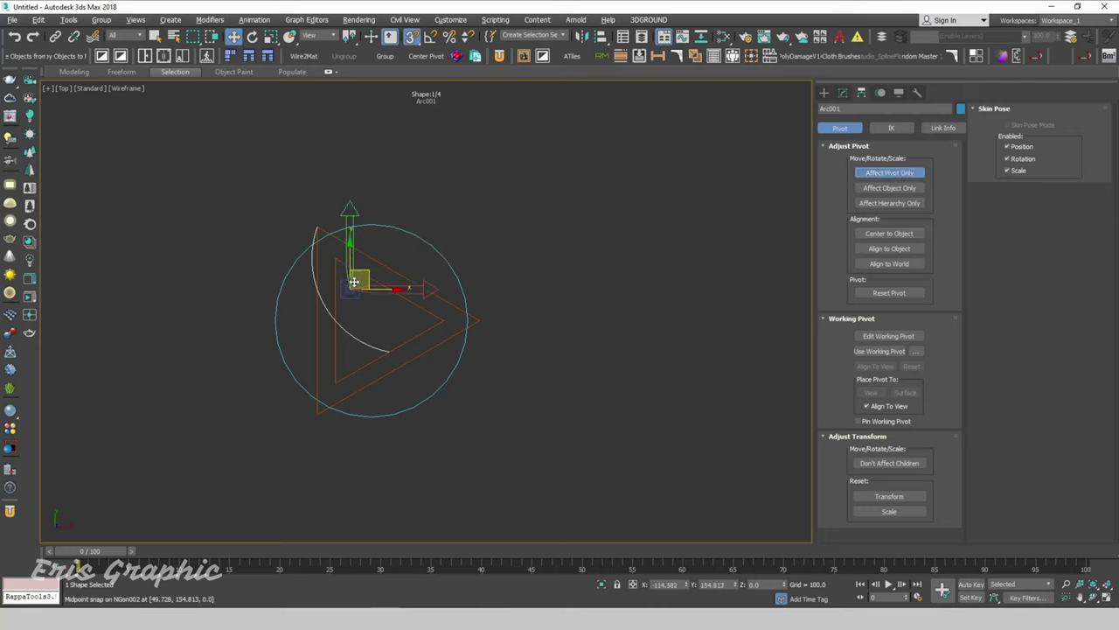
Snap the arc's pivot to the circle's centre, then leave pivot mode
left_click_drag(347, 254, 456, 280)
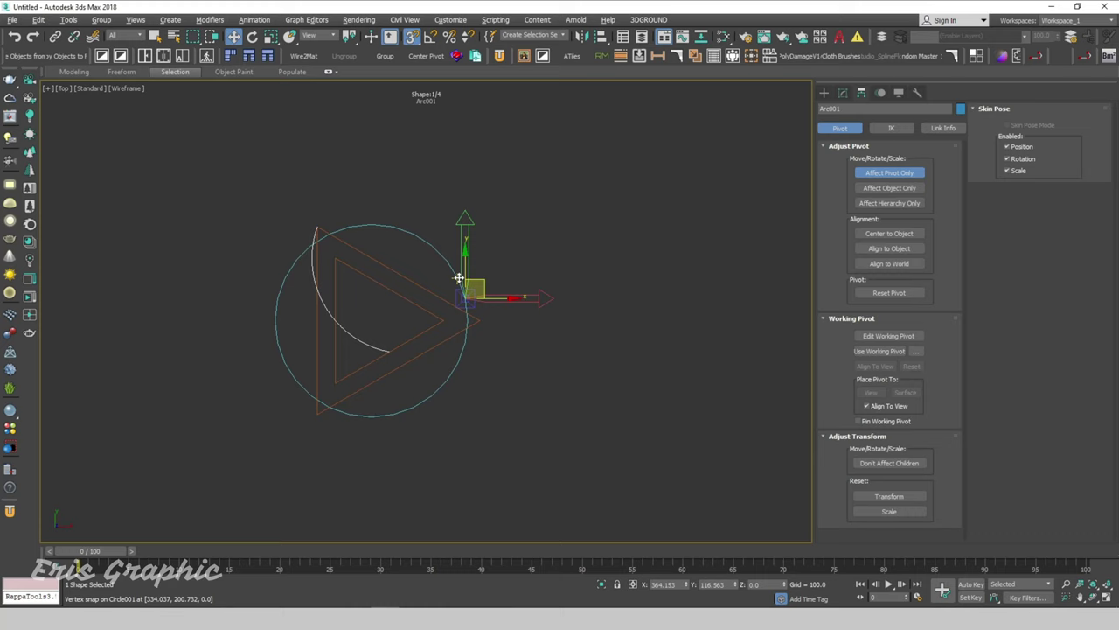
right_click(456, 280)
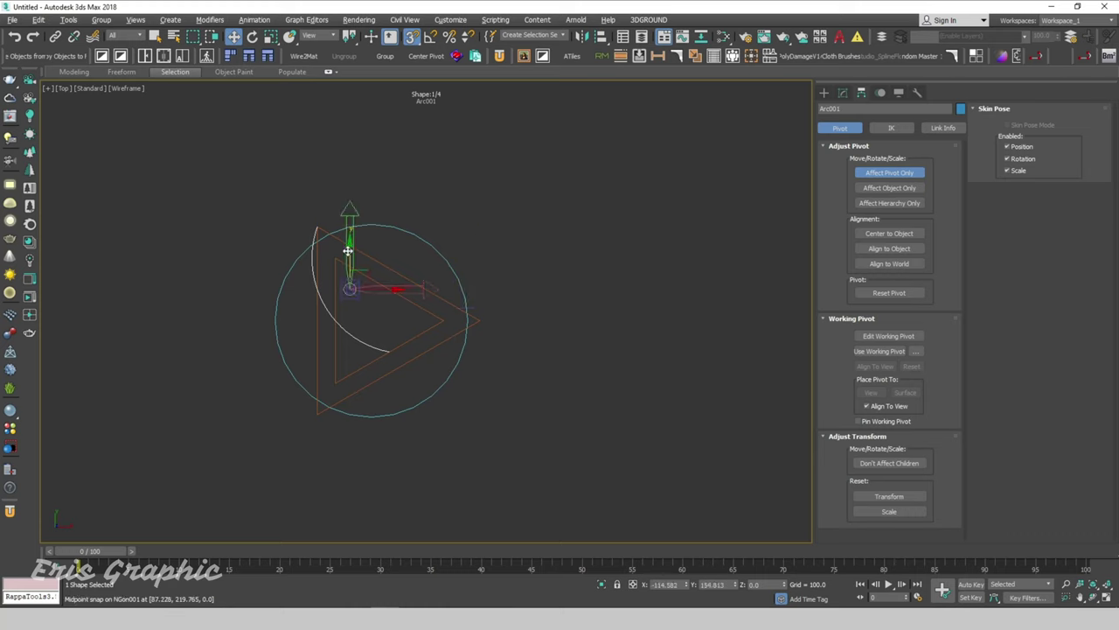
left_click_drag(349, 251, 474, 316)
mouse_move(394, 320)
left_mouse_down()
mouse_move(399, 218)
mouse_move(373, 223)
left_mouse_up()
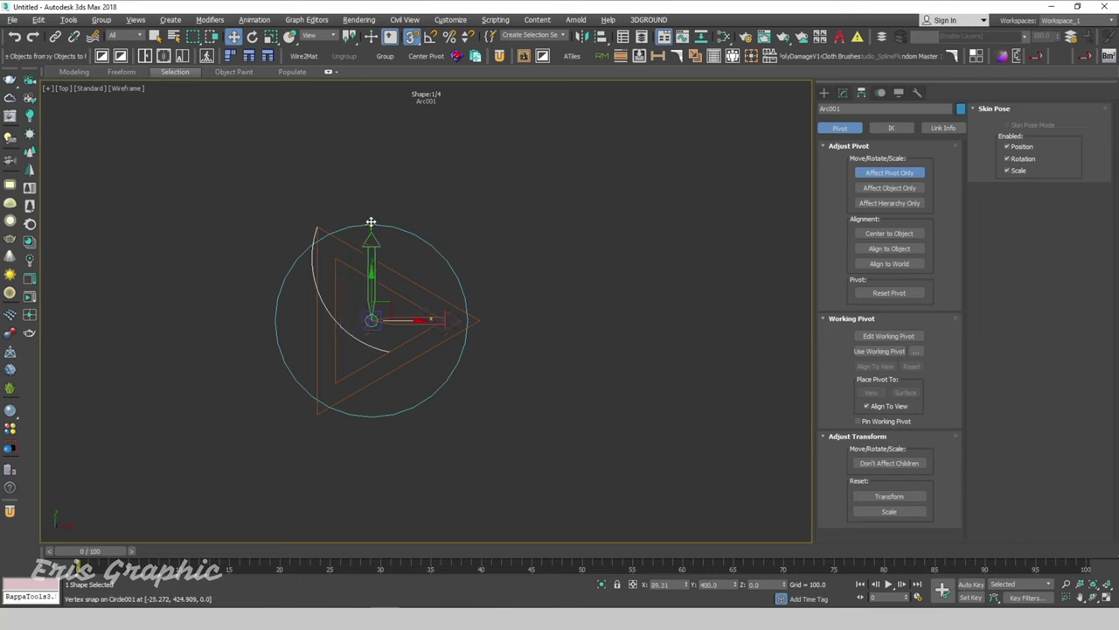
left_click(842, 92)
left_click(824, 92)
key("Delete")
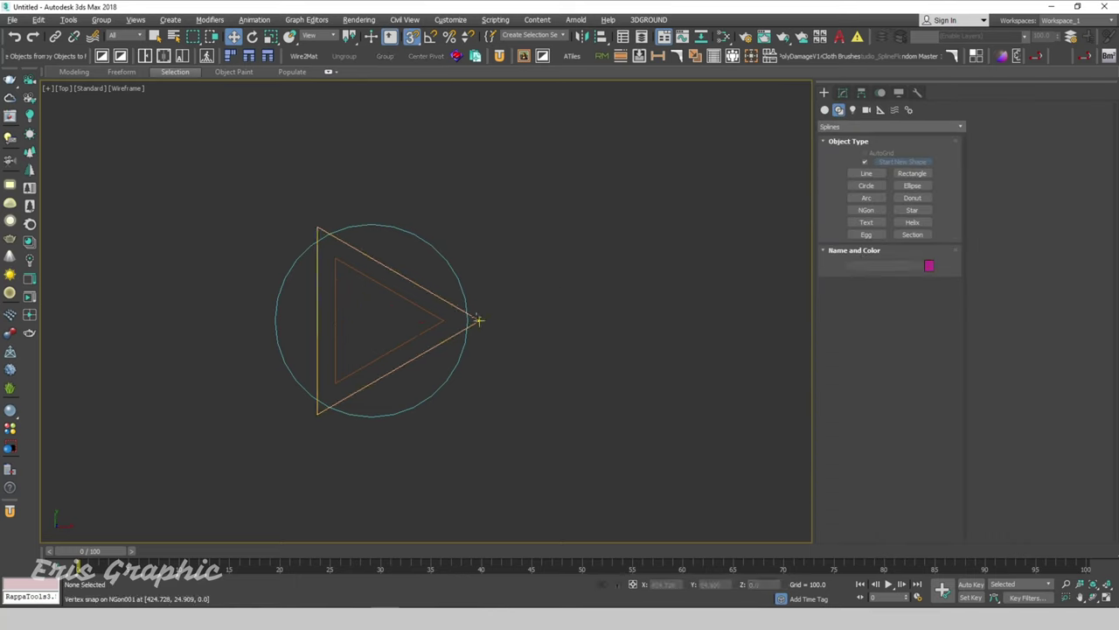
key("q")
scroll(398, 345, "up", 2)
scroll(354, 349, "up", 2)
key("ctrl+z")
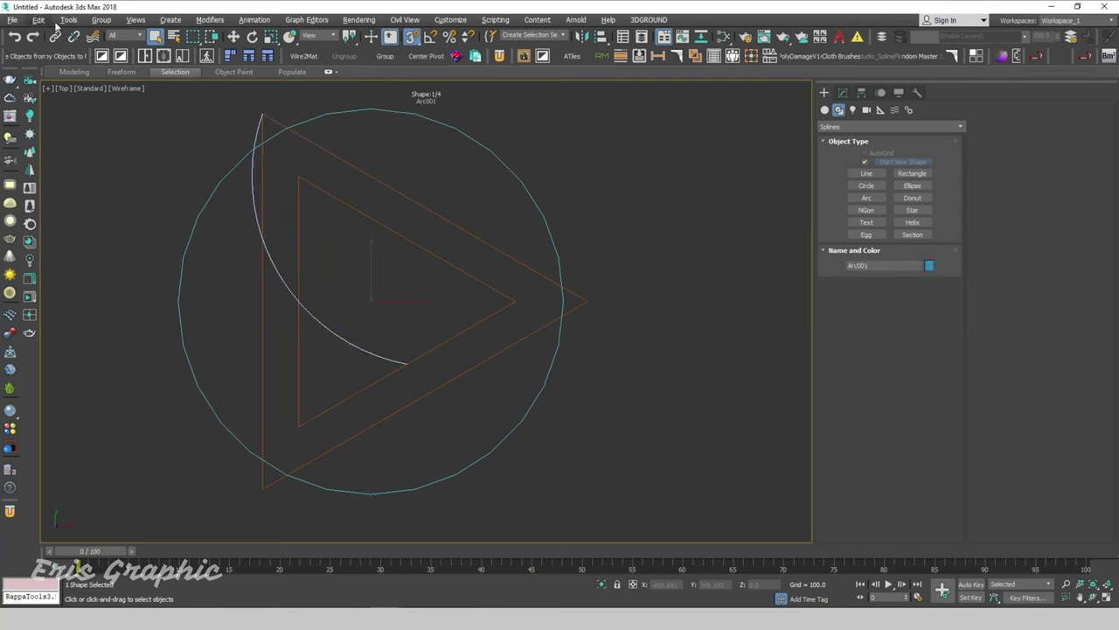
Array Arc001 as 3 instances with a 120° incremental Z rotation
left_click(68, 20)
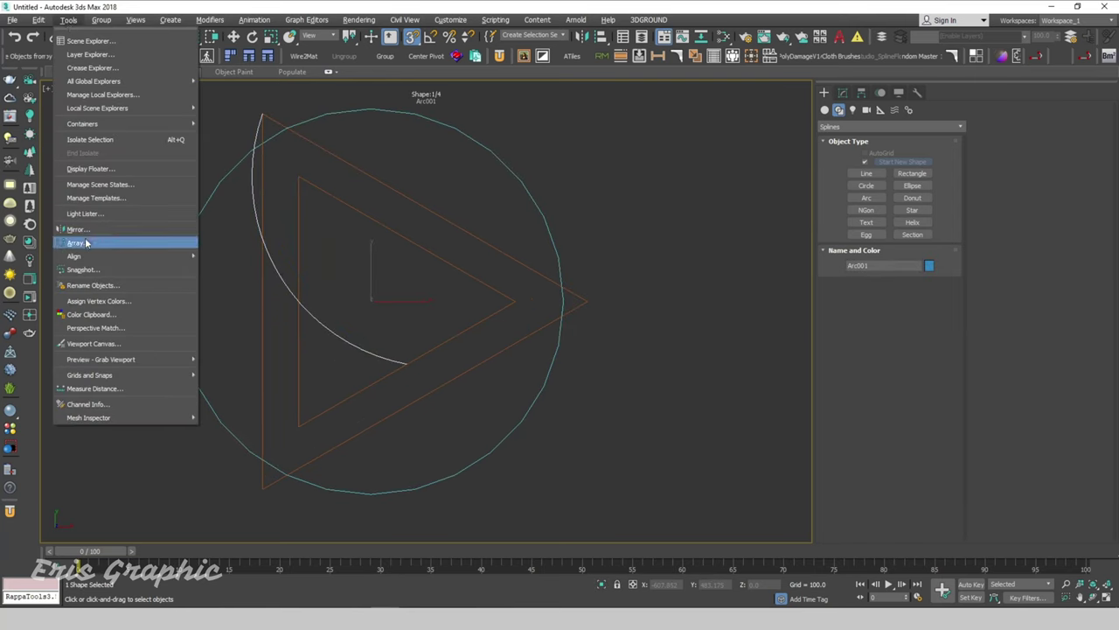
left_click(85, 243)
left_click_drag(478, 210, 648, 164)
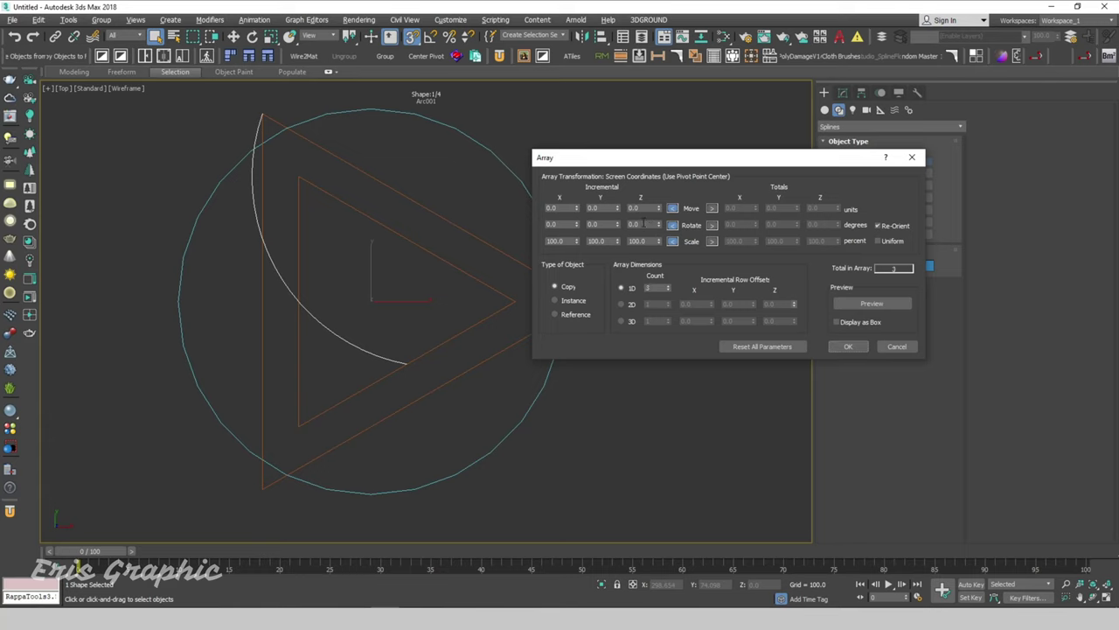
double_click(647, 224)
type("120")
key("Tab")
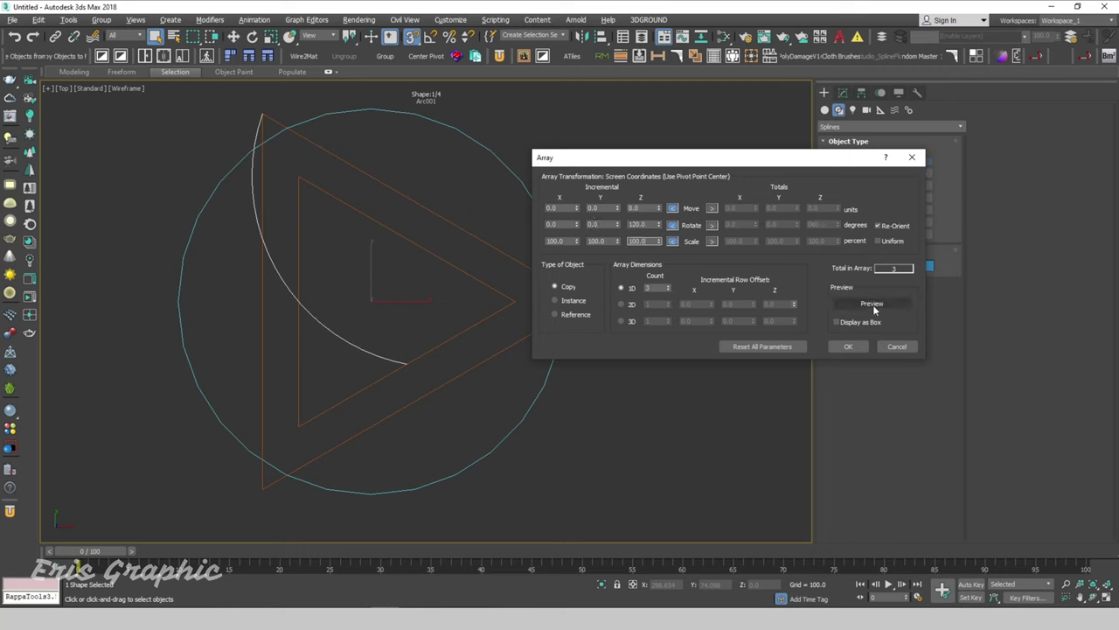
left_click(873, 304)
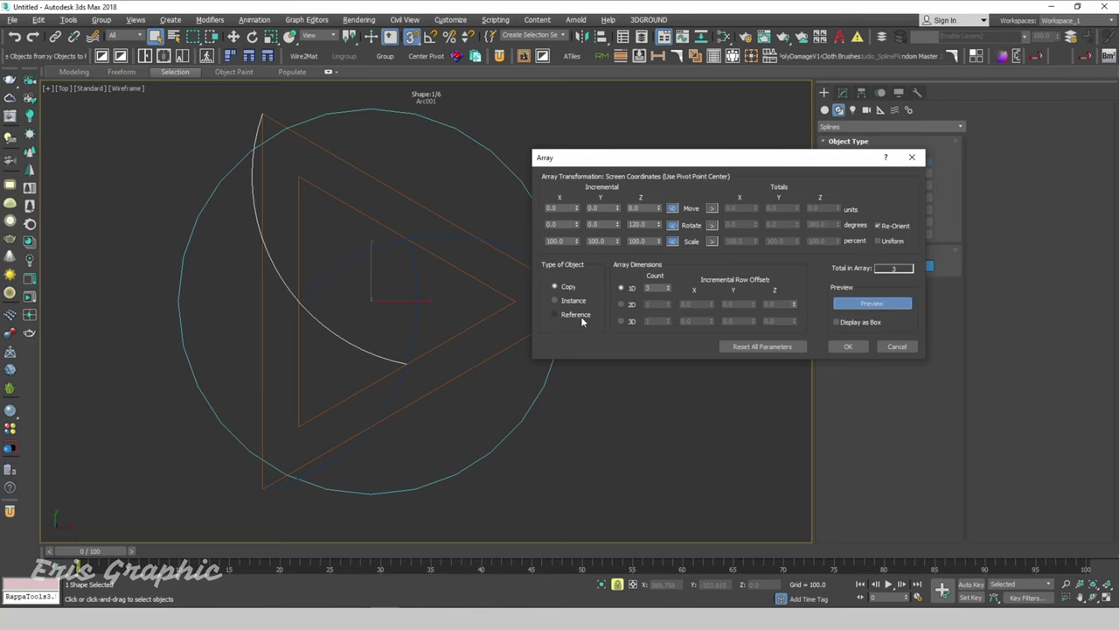
left_click(848, 346)
left_click(353, 343)
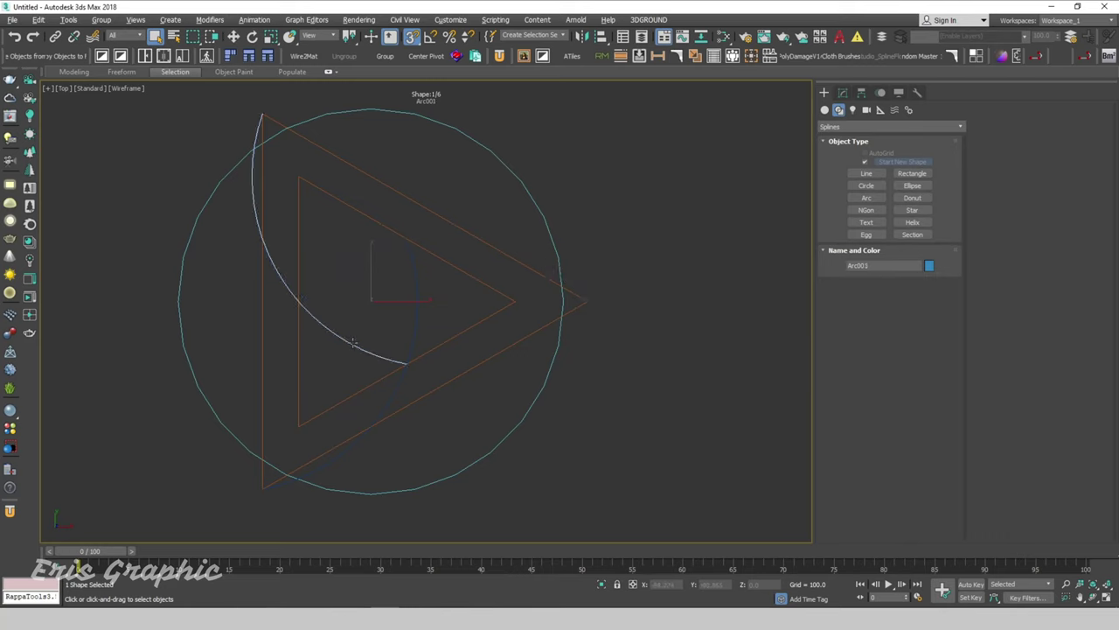
scroll(383, 311, "up", 3)
scroll(465, 324, "down", 3)
Select all three arcs and orbit to view them at an angle
key("Delete")
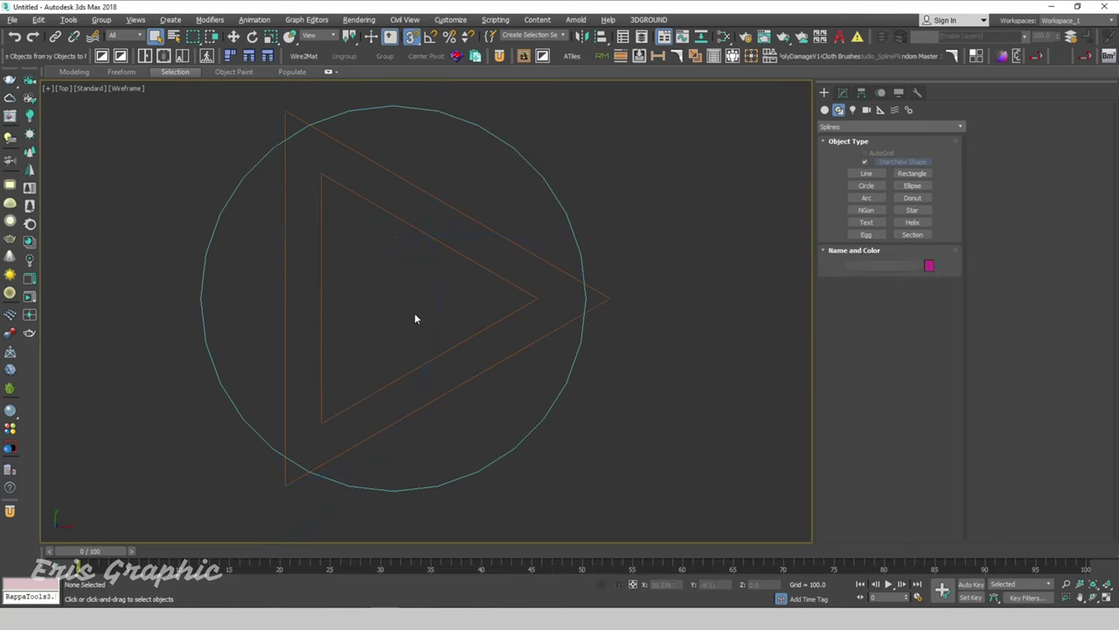
key("ctrl+z")
left_click(440, 316, "ctrl")
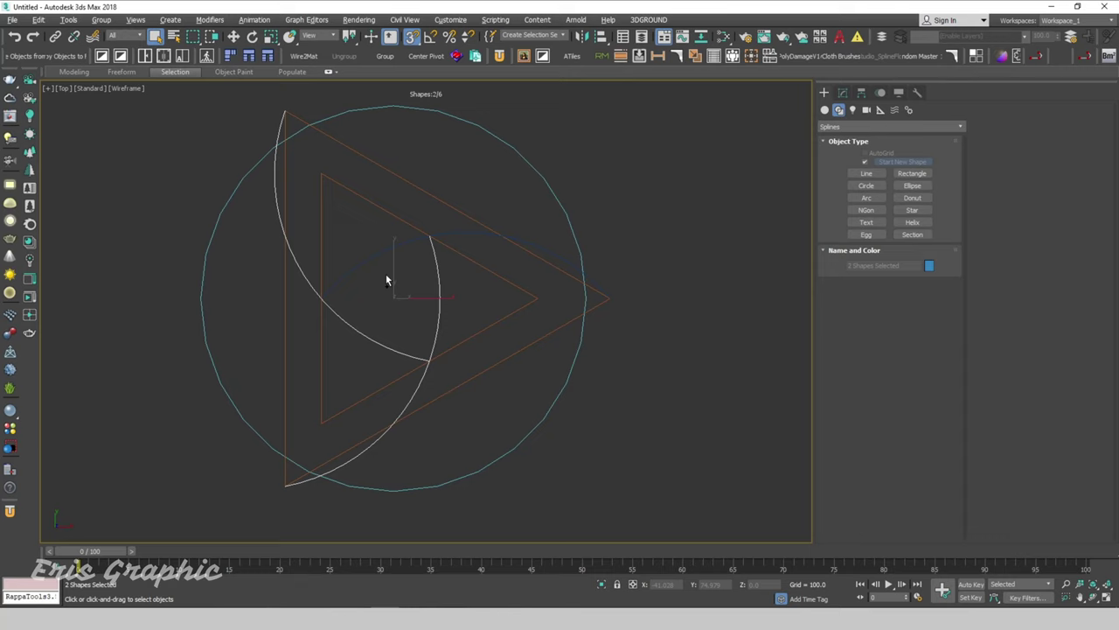
left_click(387, 256, "ctrl")
middle_click_drag(529, 390, 630, 324, "alt")
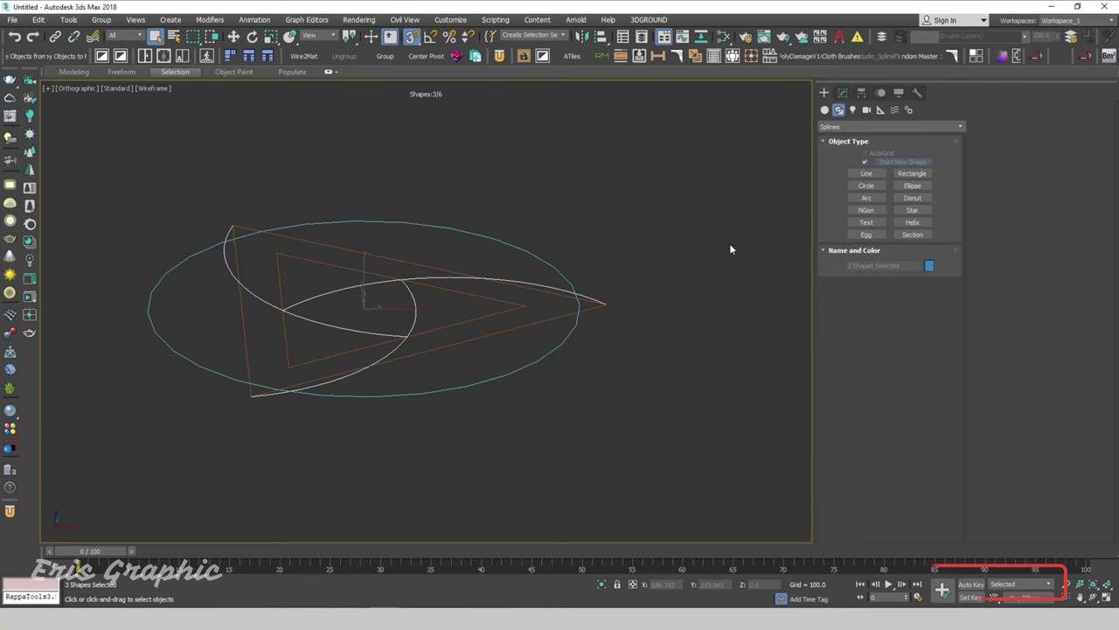
Set the arc's interpolation Steps to 10
key("Delete")
scroll(407, 362, "up", 2)
key("ctrl+z")
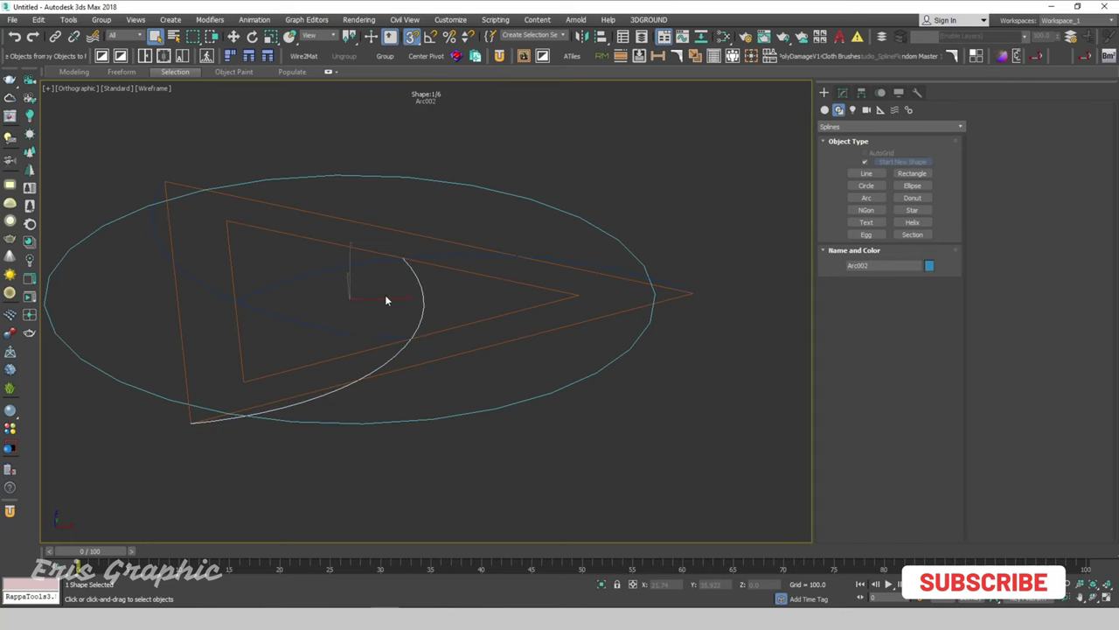
left_click(842, 92)
middle_click_drag(709, 216, 737, 263, "alt")
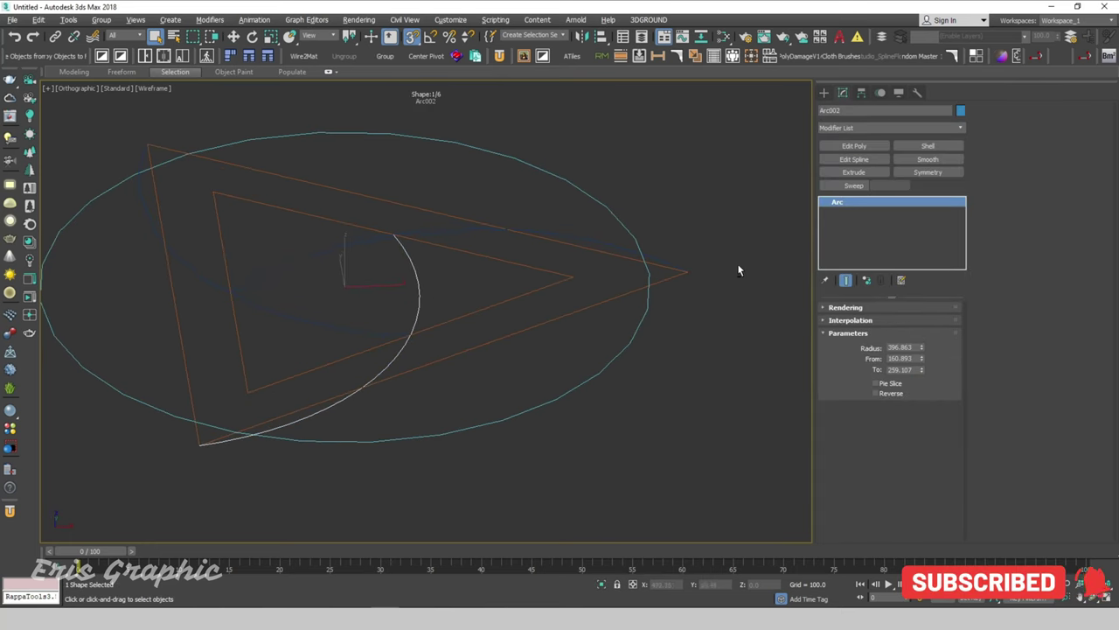
left_click(845, 320)
double_click(891, 333)
type("10")
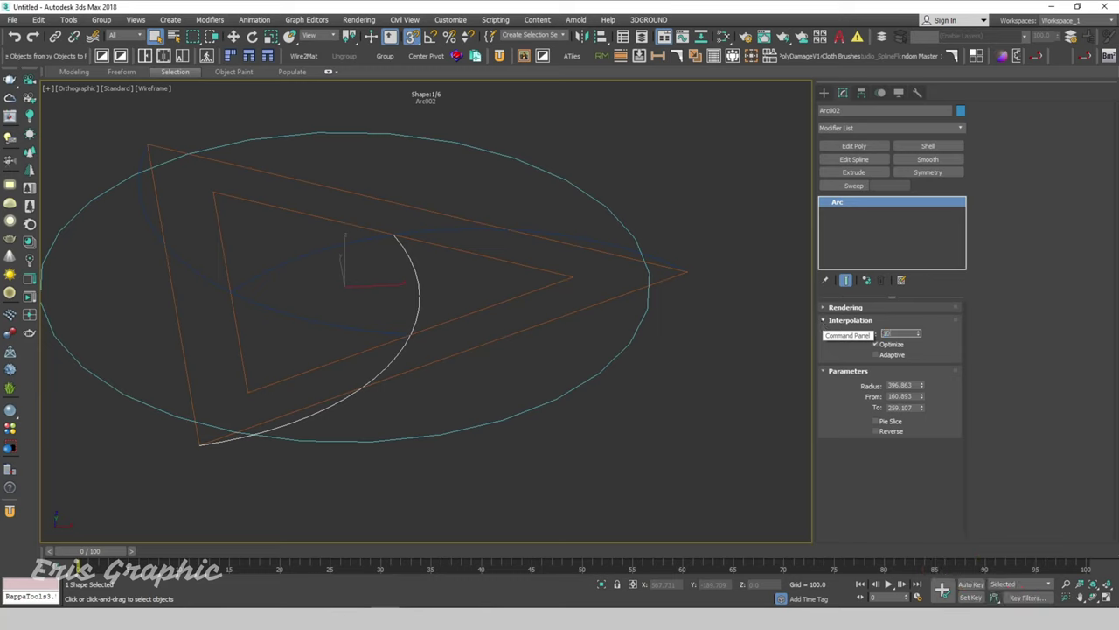
Extrude the arc by an amount of 50
left_click(853, 172)
double_click(906, 323)
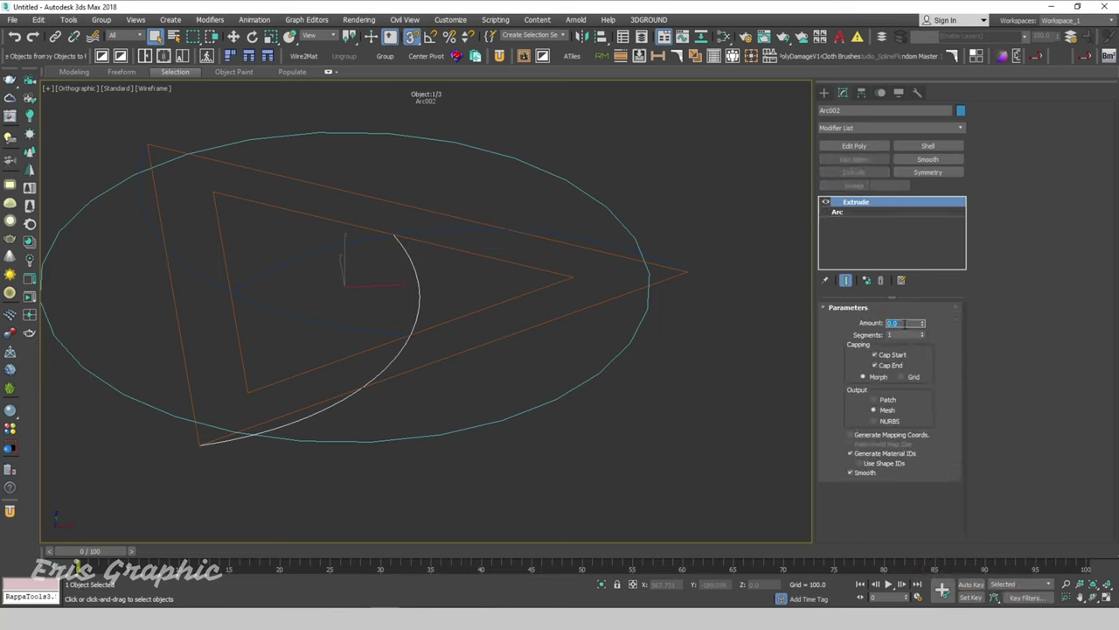
key("Return")
Select the Arc002 ribbon and add a Shell modifier above Extrude
key("Delete")
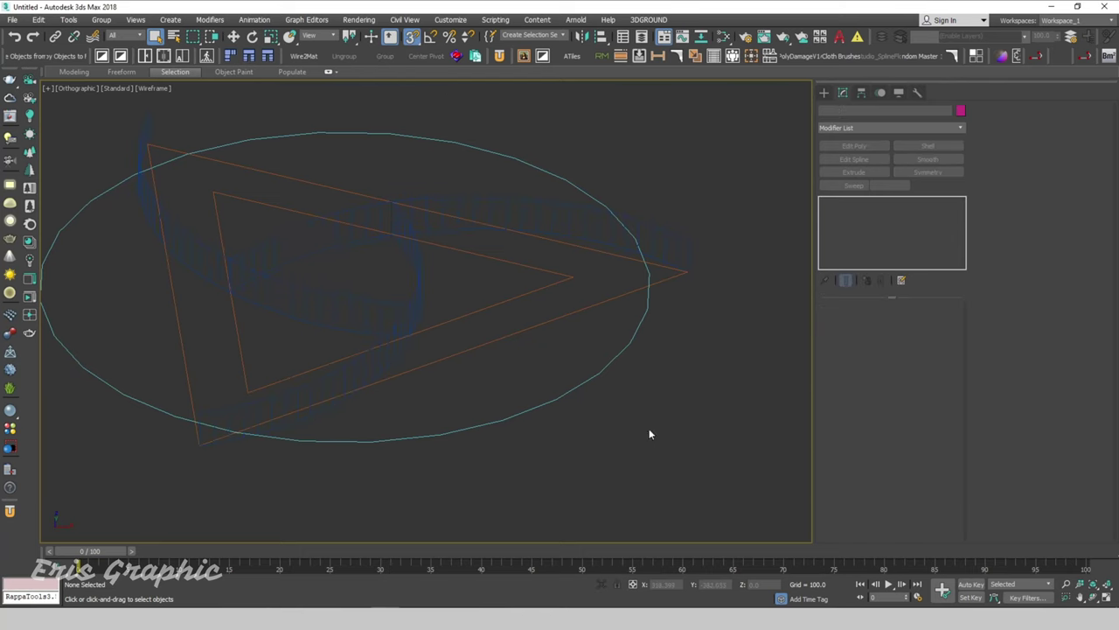
middle_click_drag(611, 456, 575, 455, "alt")
scroll(575, 455, "down", 4)
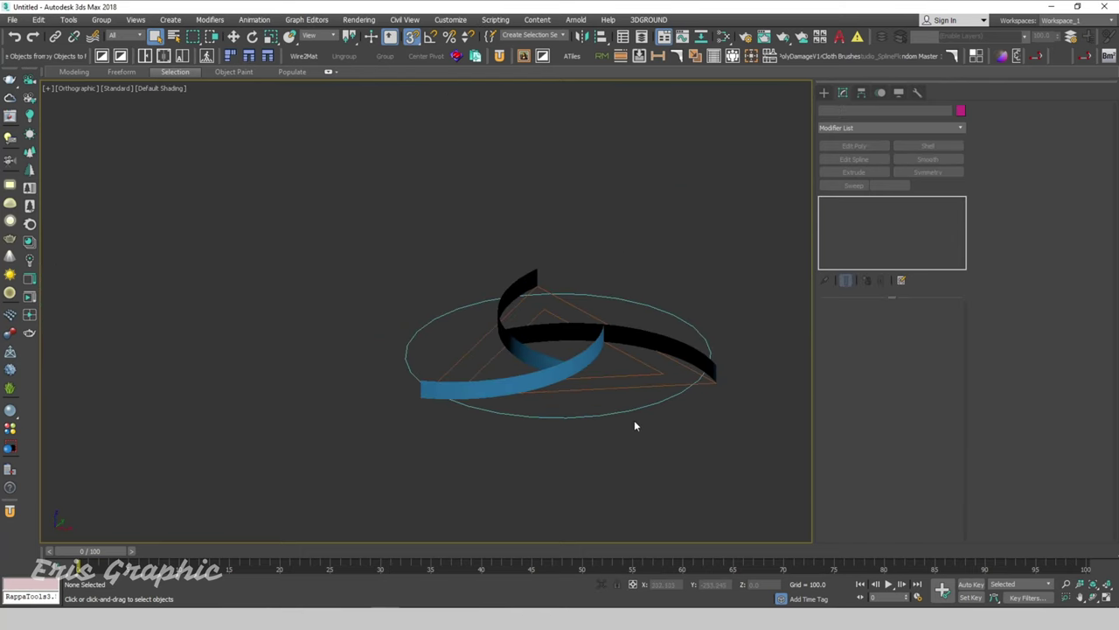
scroll(555, 398, "up", 5)
left_click(394, 376)
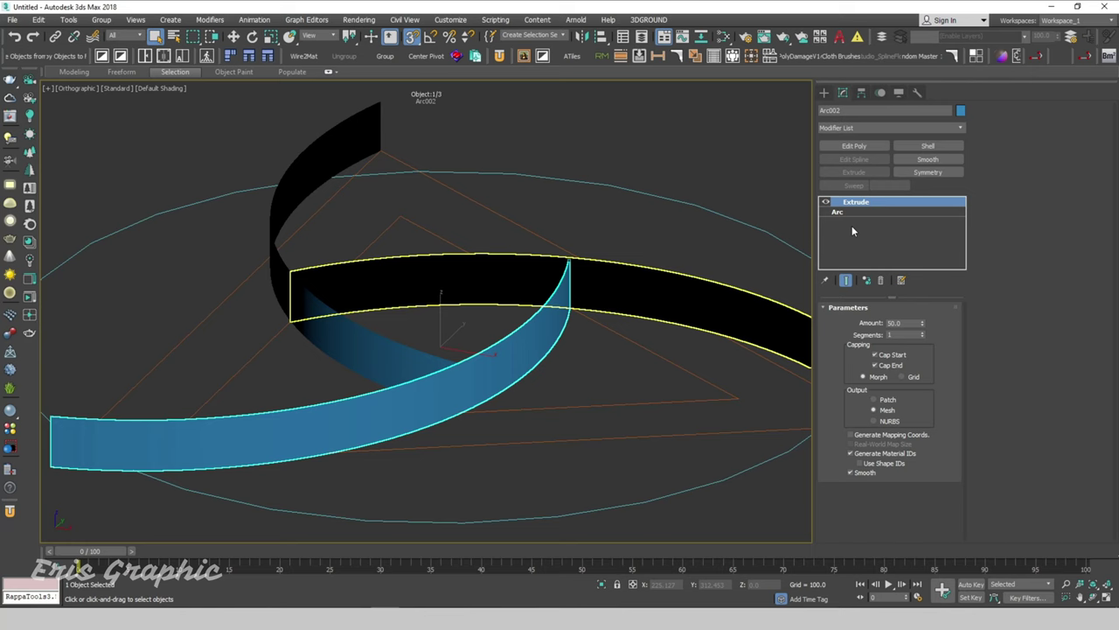
left_click(927, 146)
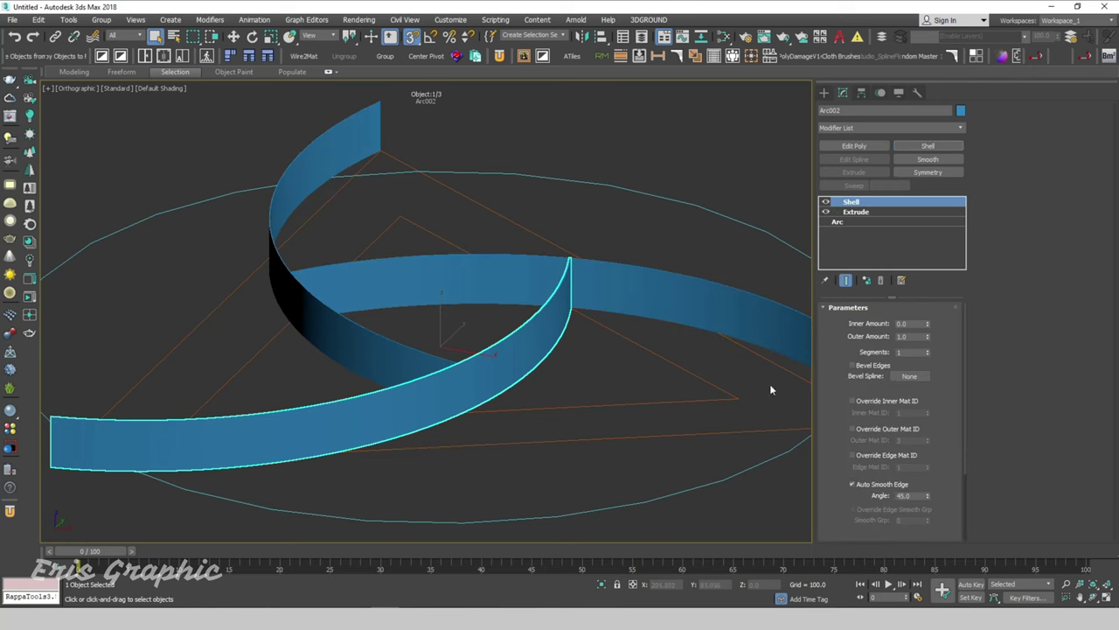
Switch to the Top view and enter a Shell inner amount of 25
middle_click_drag(770, 388, 591, 418, "alt")
key("t")
scroll(529, 338, "down", 3)
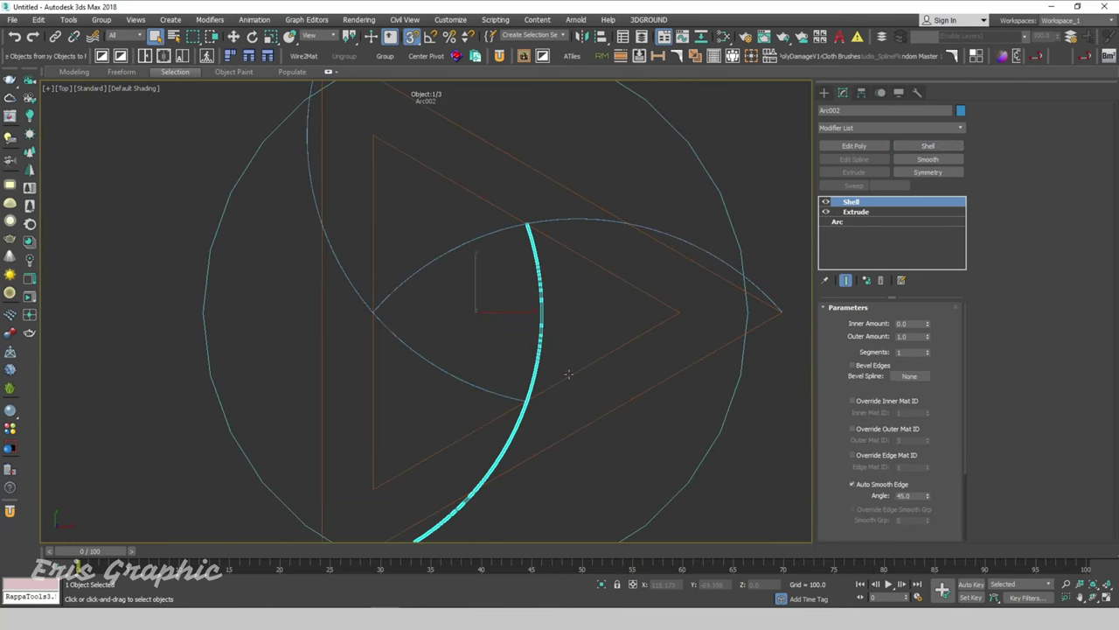
scroll(553, 316, "up", 3)
scroll(556, 328, "down", 2)
scroll(537, 131, "up", 3)
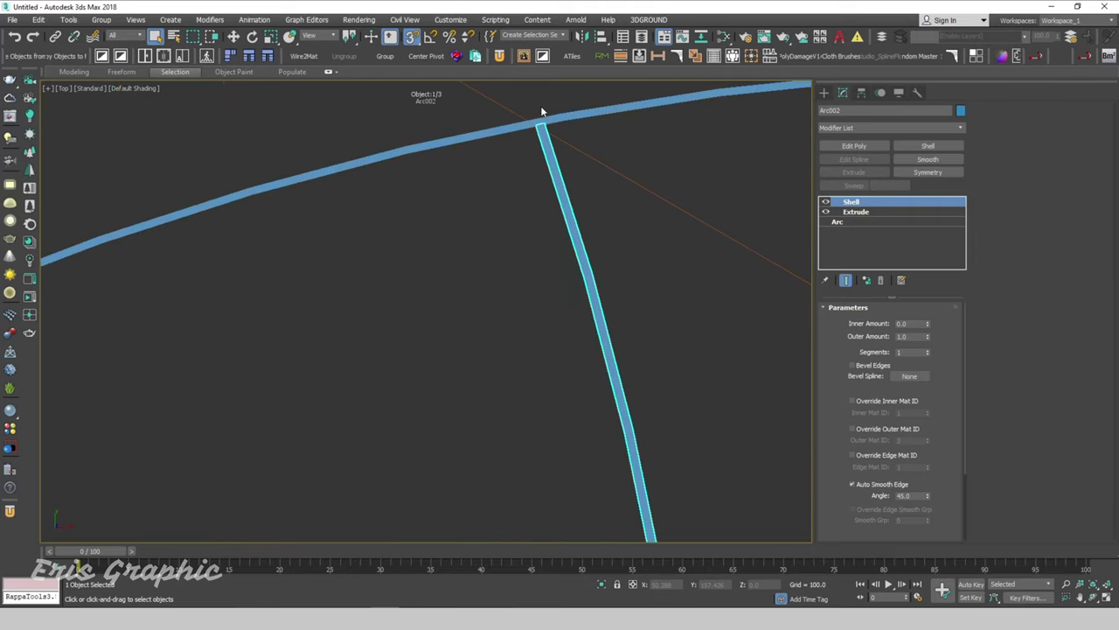
left_click(912, 325)
type("25")
key("Return")
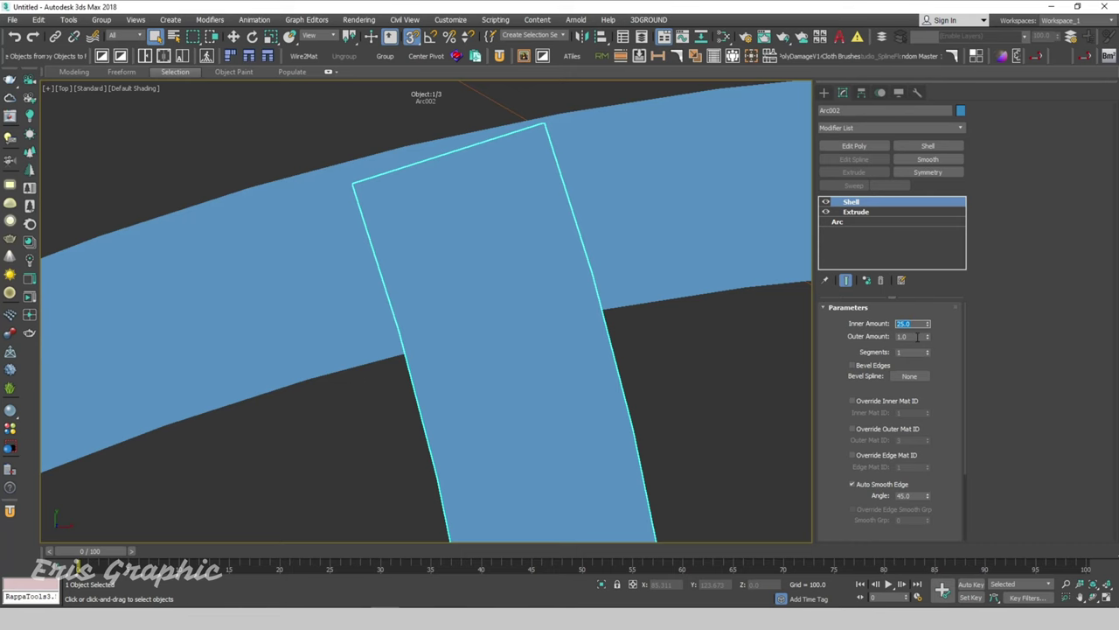
Set the Shell to Outer Amount 25.0 and Inner Amount 0.0
scroll(792, 286, "down", 8)
left_click(912, 336)
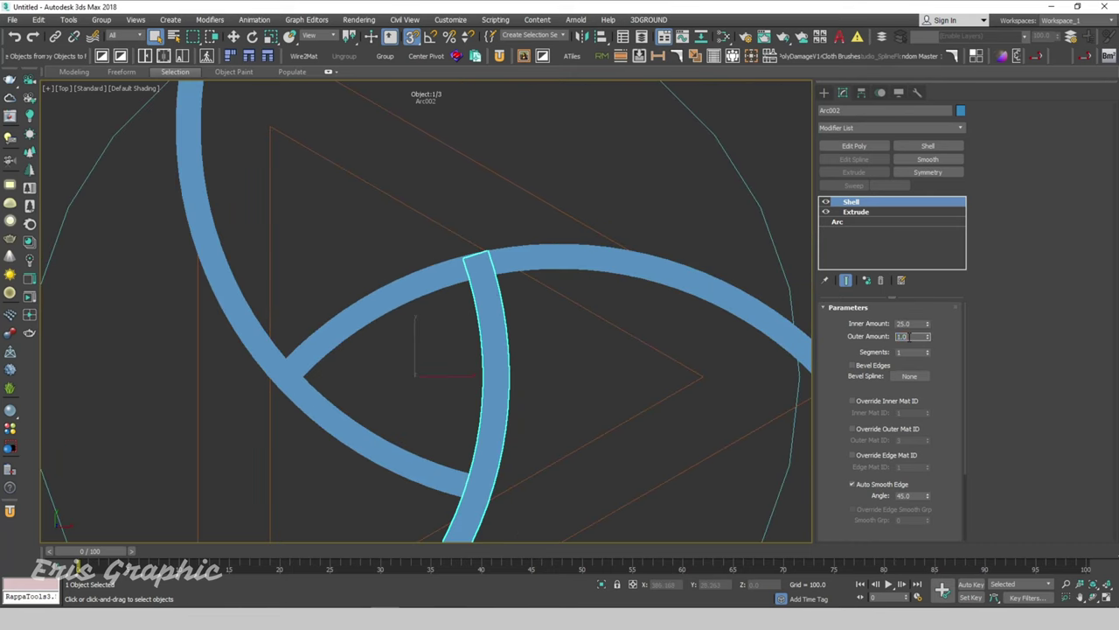
type("0")
key("Return")
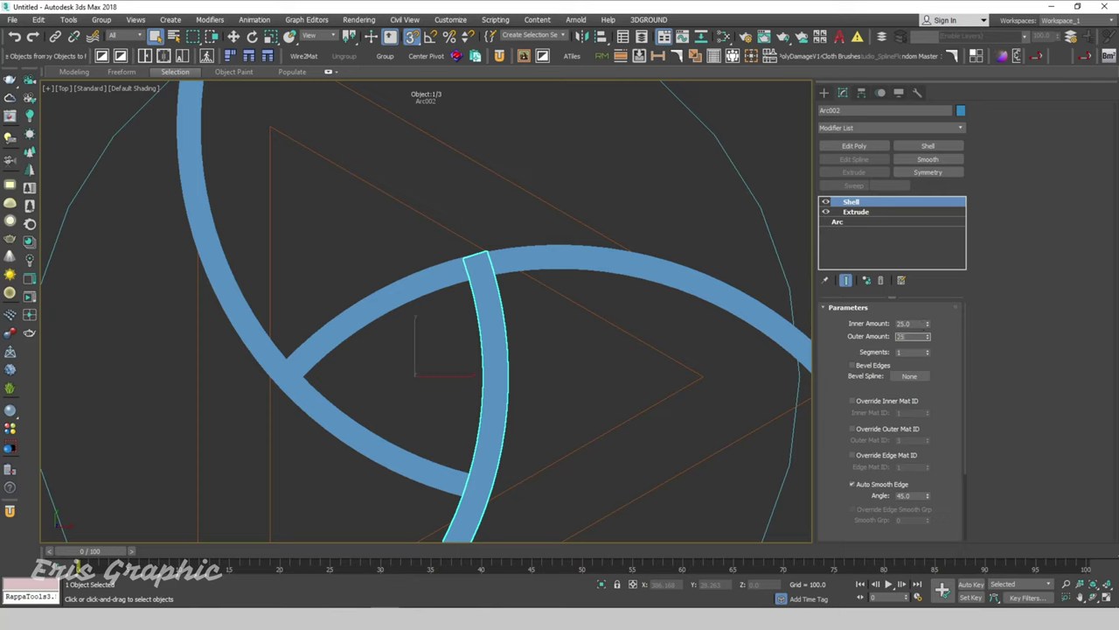
left_click(912, 325)
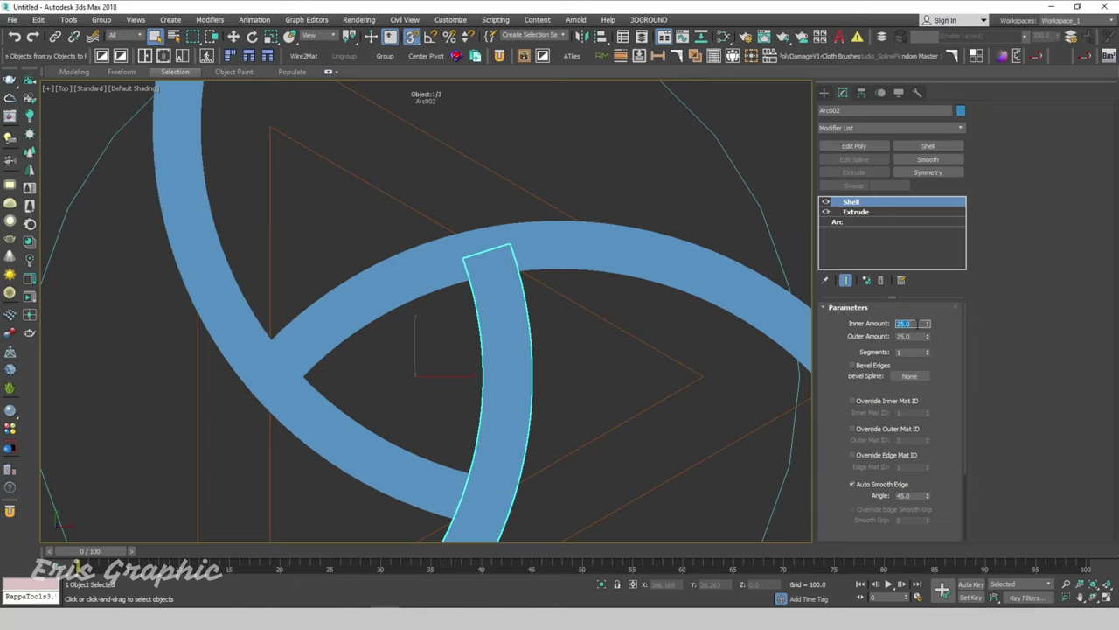
type("0")
key("Return")
Turn on Edged Faces and orbit around the thickened bands, reselecting Arc002
left_click(446, 339)
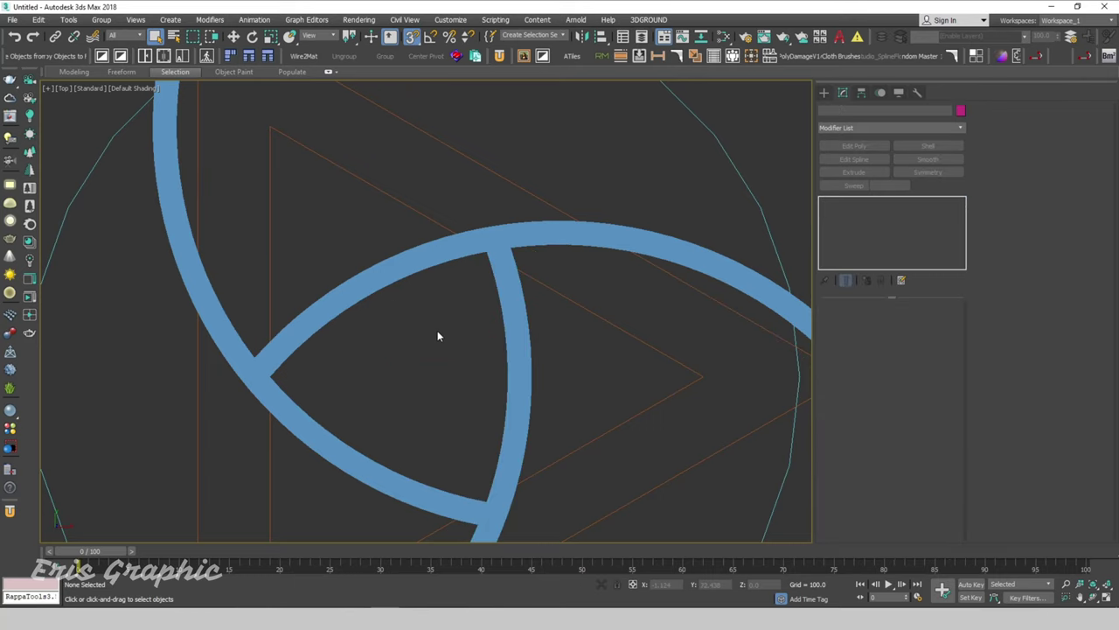
key("F4")
key("F4")
scroll(499, 256, "down", 5)
middle_click_drag(508, 263, 583, 275, "alt")
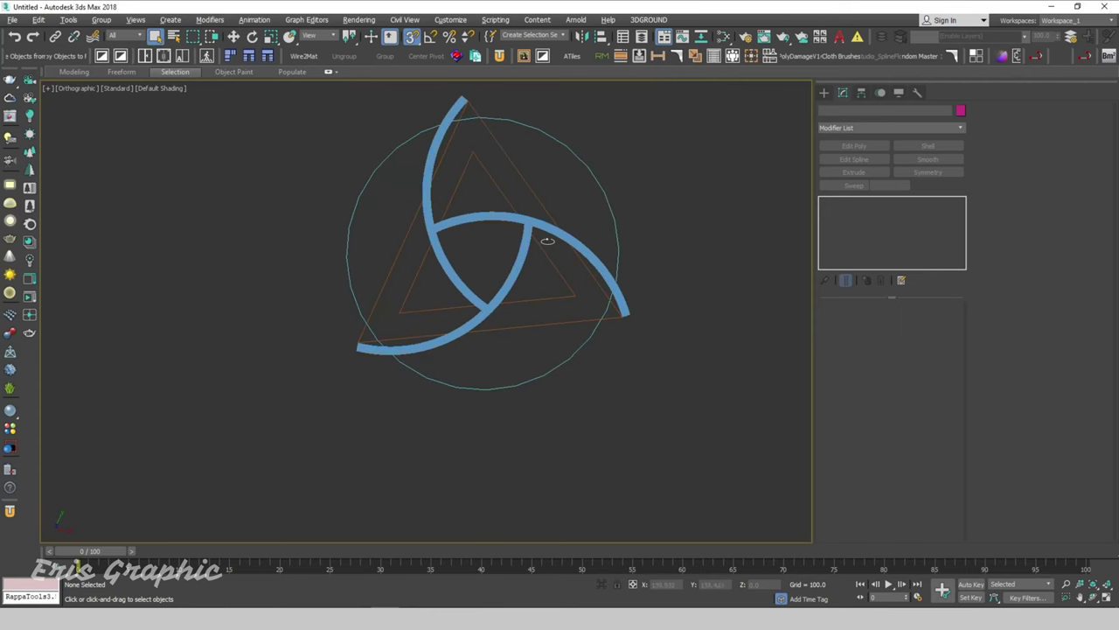
scroll(603, 324, "down", 3)
middle_click_drag(635, 259, 645, 320, "alt")
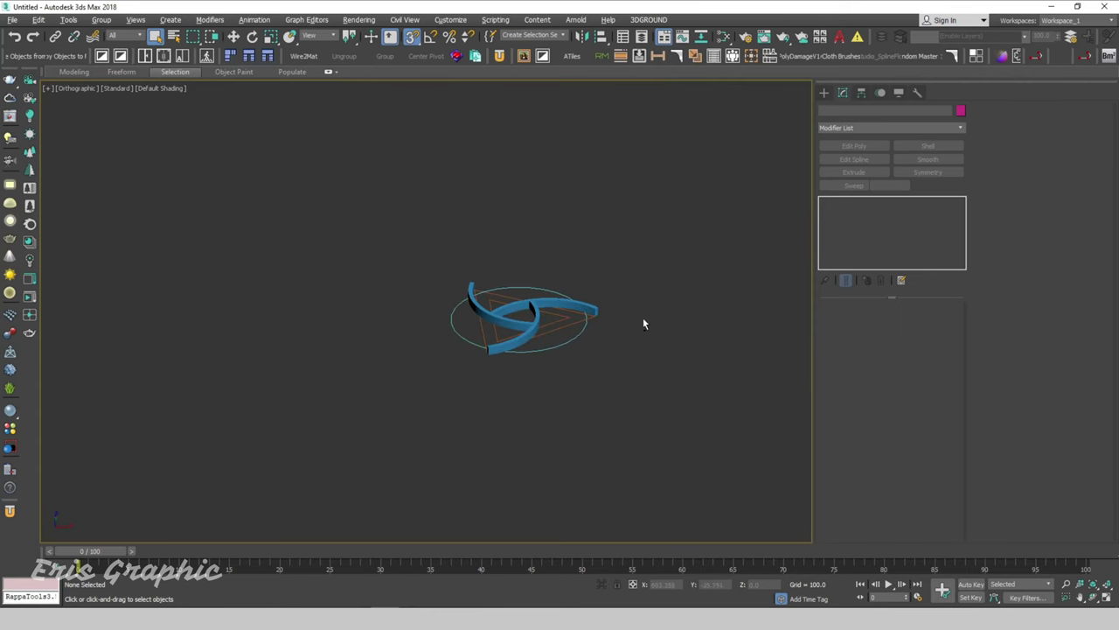
scroll(652, 314, "up", 5)
left_click(446, 346)
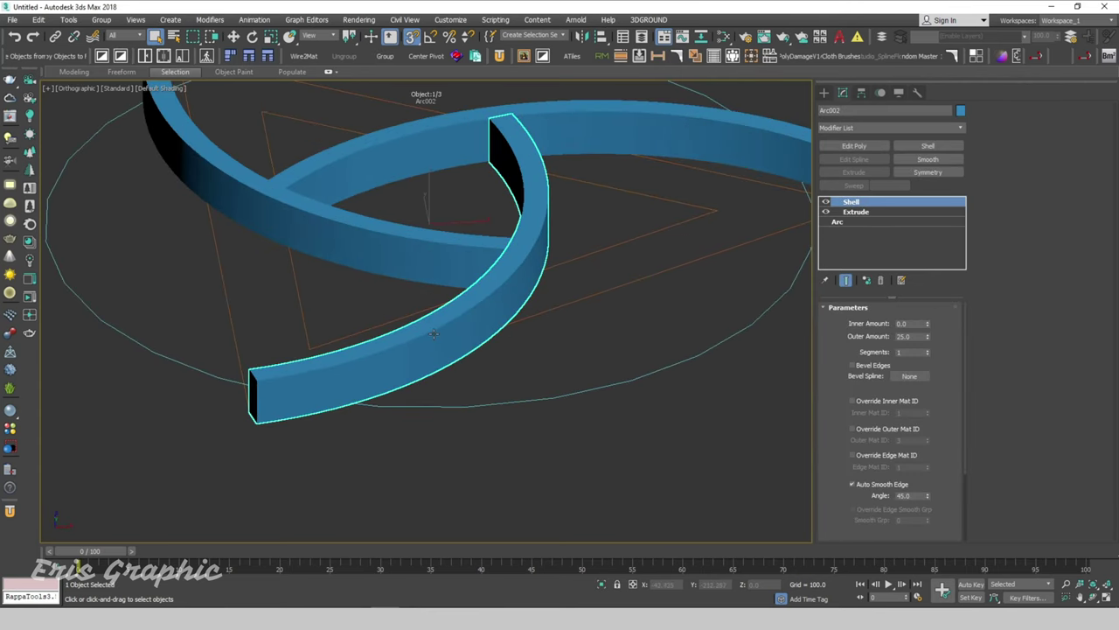
key("F4")
middle_click_drag(425, 345, 517, 428, "alt")
scroll(517, 427, "down", 3)
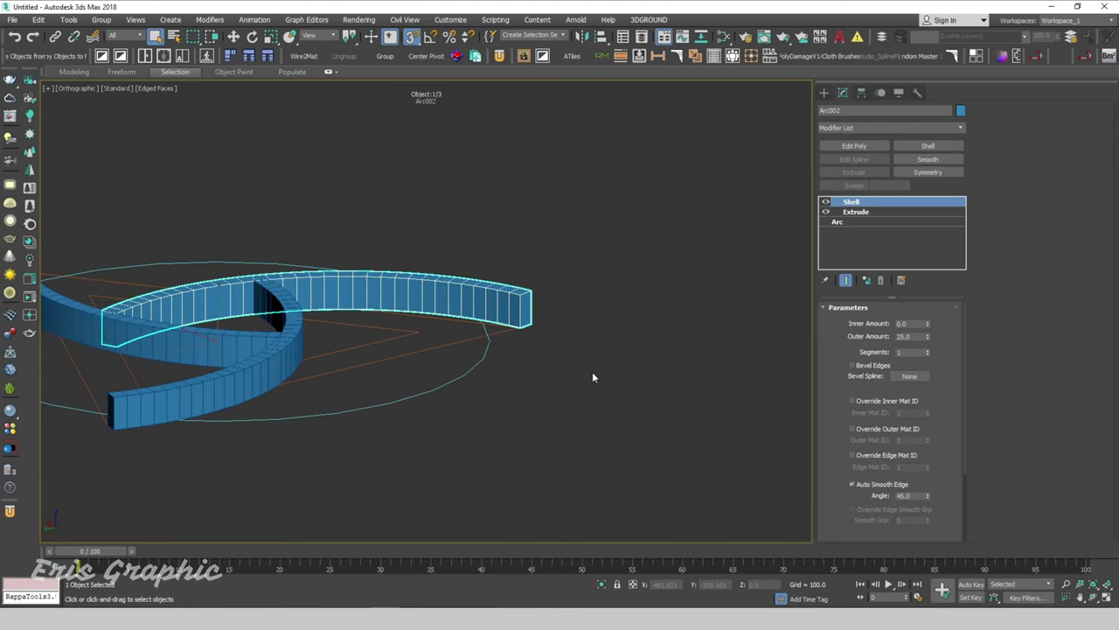
left_click(593, 372)
middle_click_drag(627, 353, 675, 358, "alt")
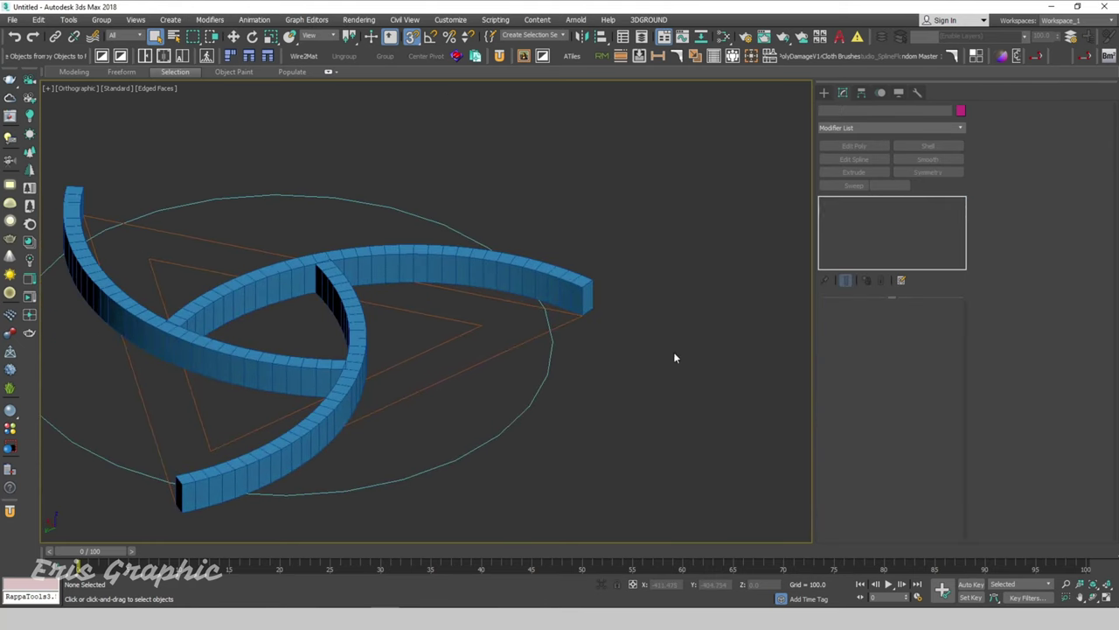
left_click(542, 280)
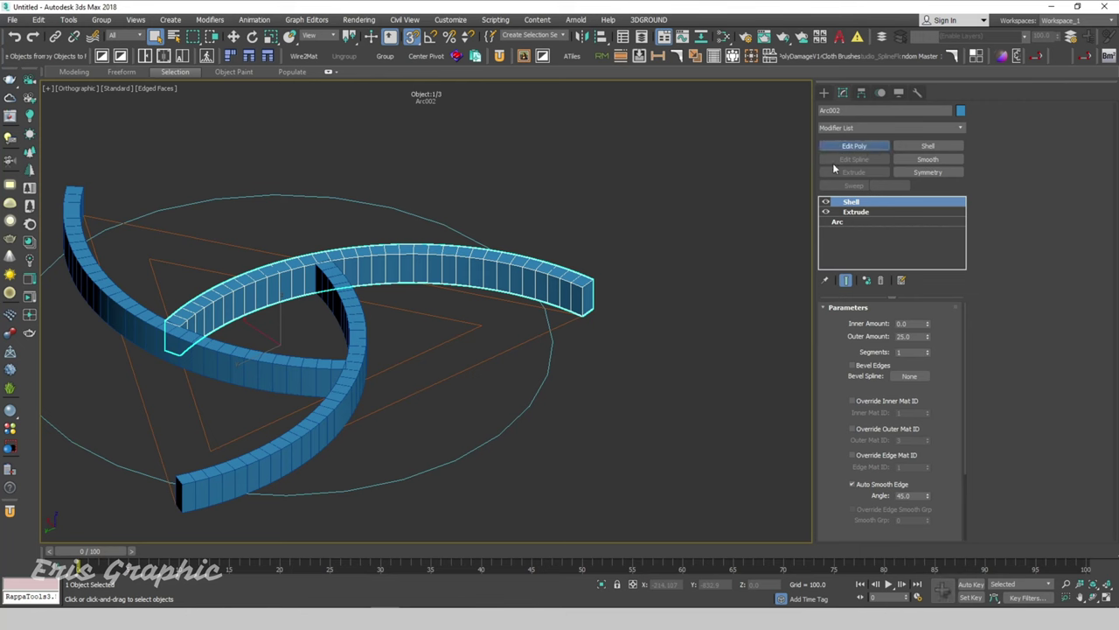
Add an Edit Poly modifier and extrude the arc band's end face by 80 units
left_click(855, 147)
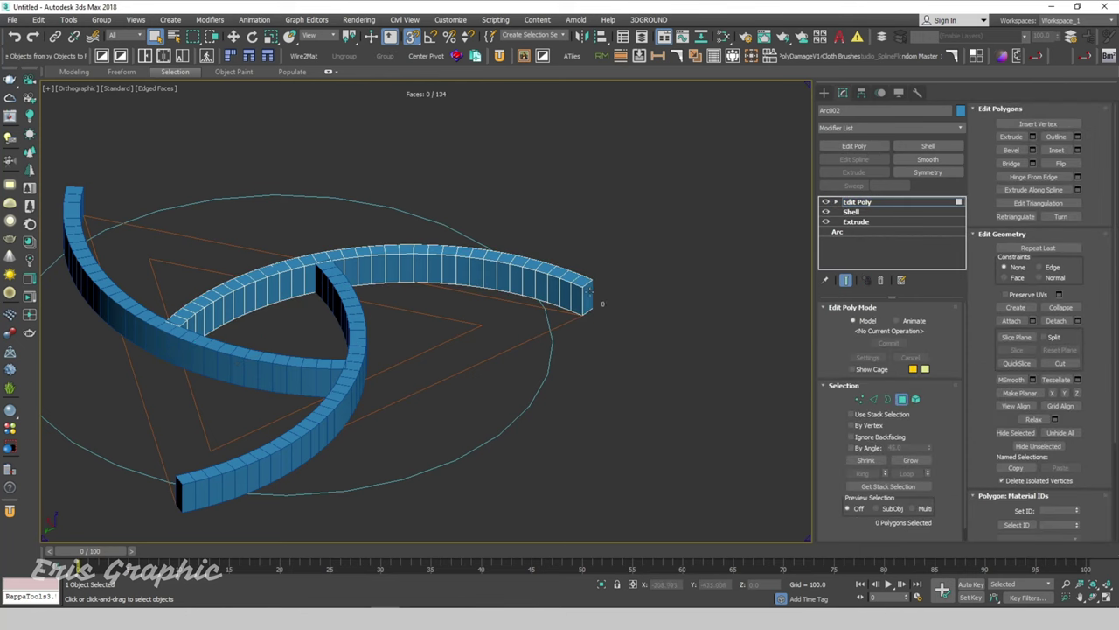
left_click(589, 295)
left_click(1033, 137)
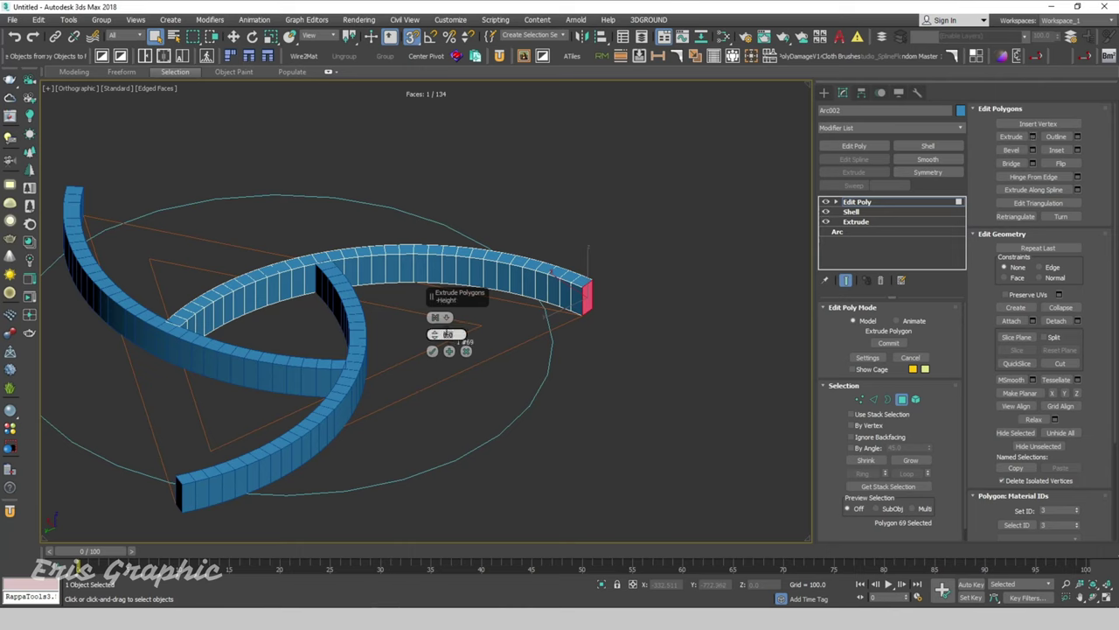
type("0")
key("Return")
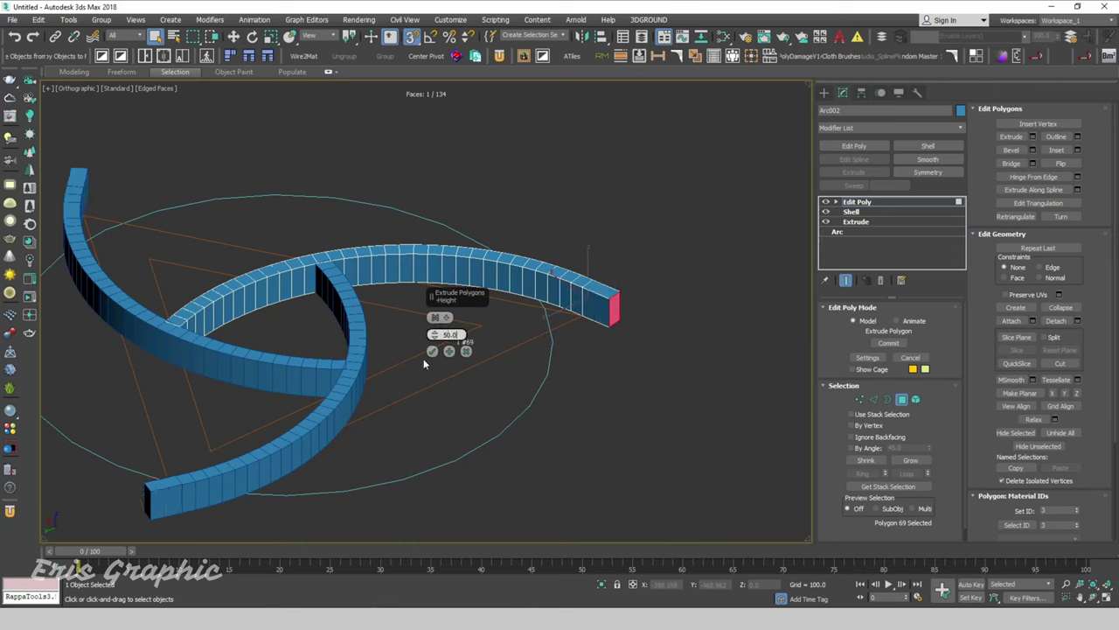
left_click(431, 351)
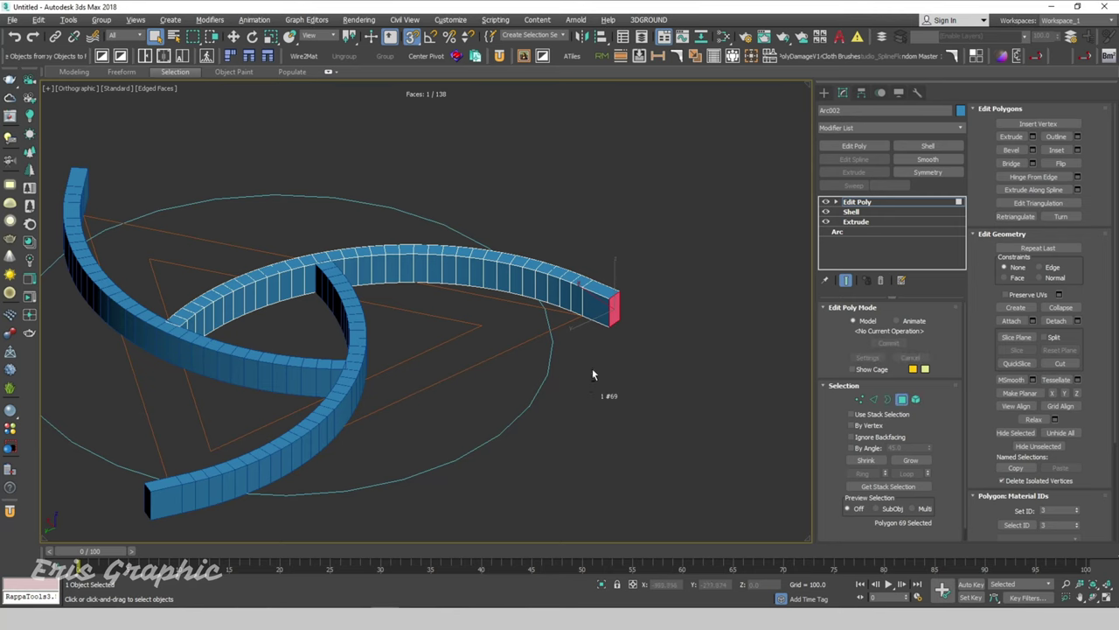
Extrude the extension's bottom face 450 units downward to form the legs
middle_click_drag(592, 369, 609, 313, "alt")
left_click(606, 317)
scroll(612, 319, "down", 5)
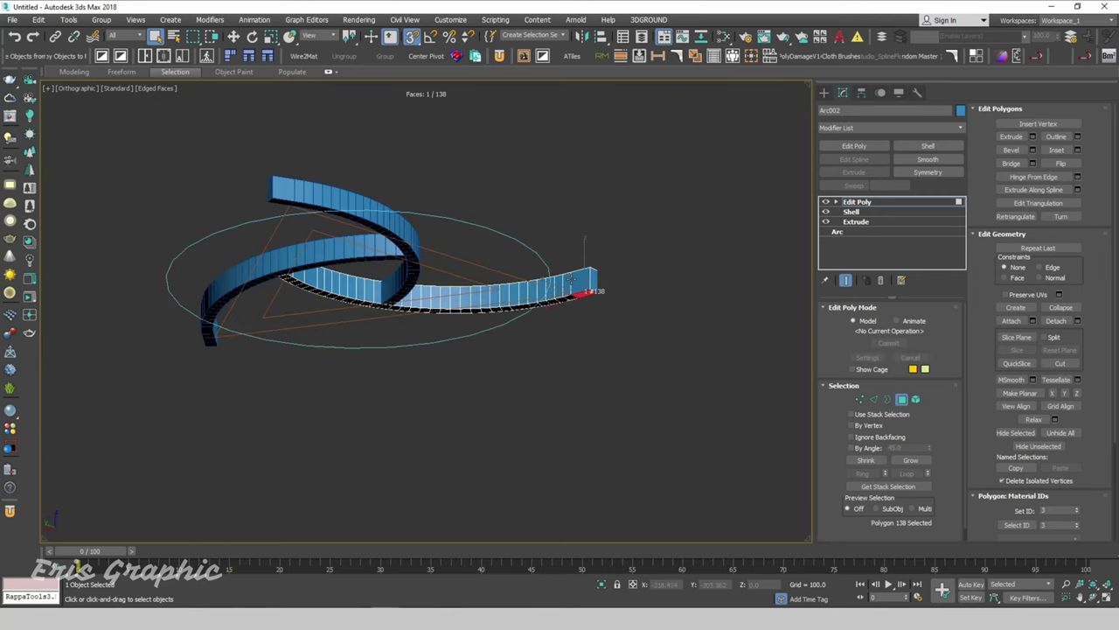
scroll(629, 327, "down", 4)
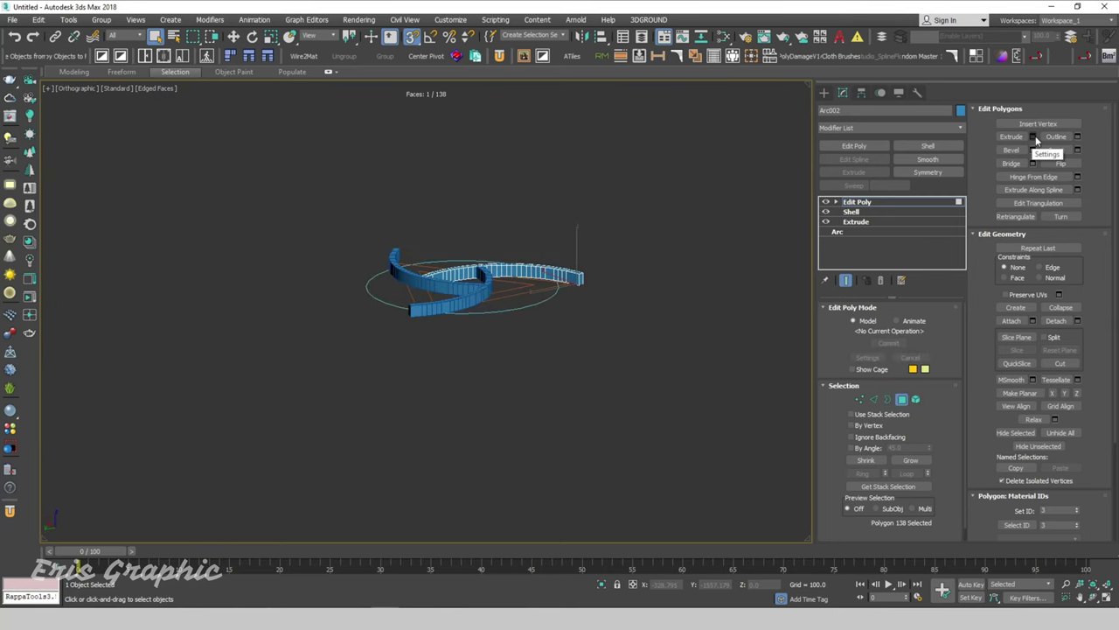
left_click(1034, 140)
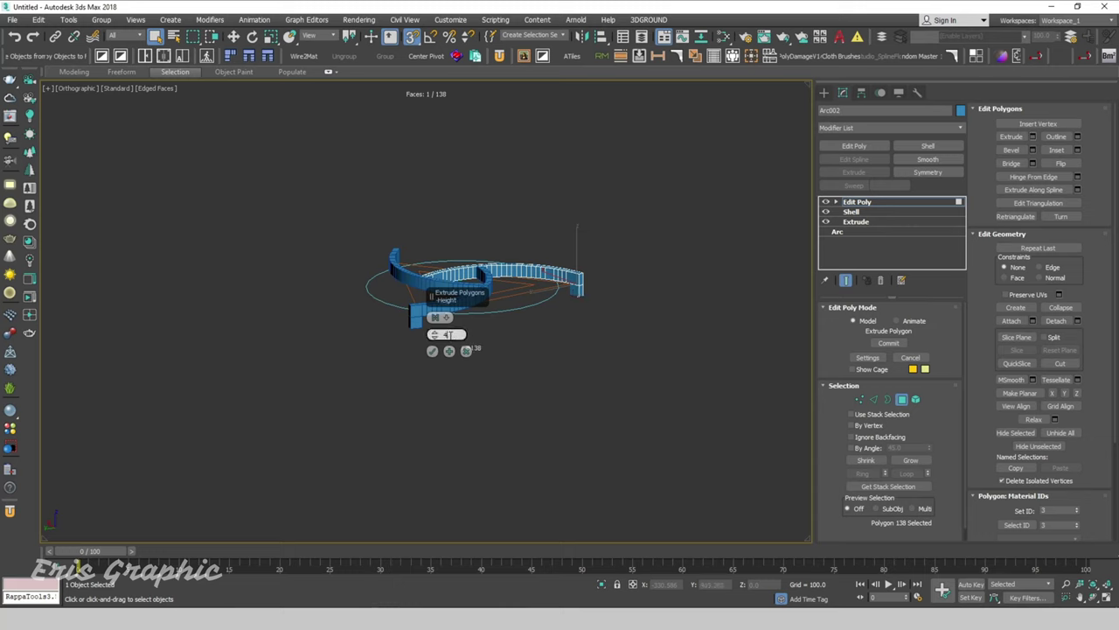
type("0")
key("Return")
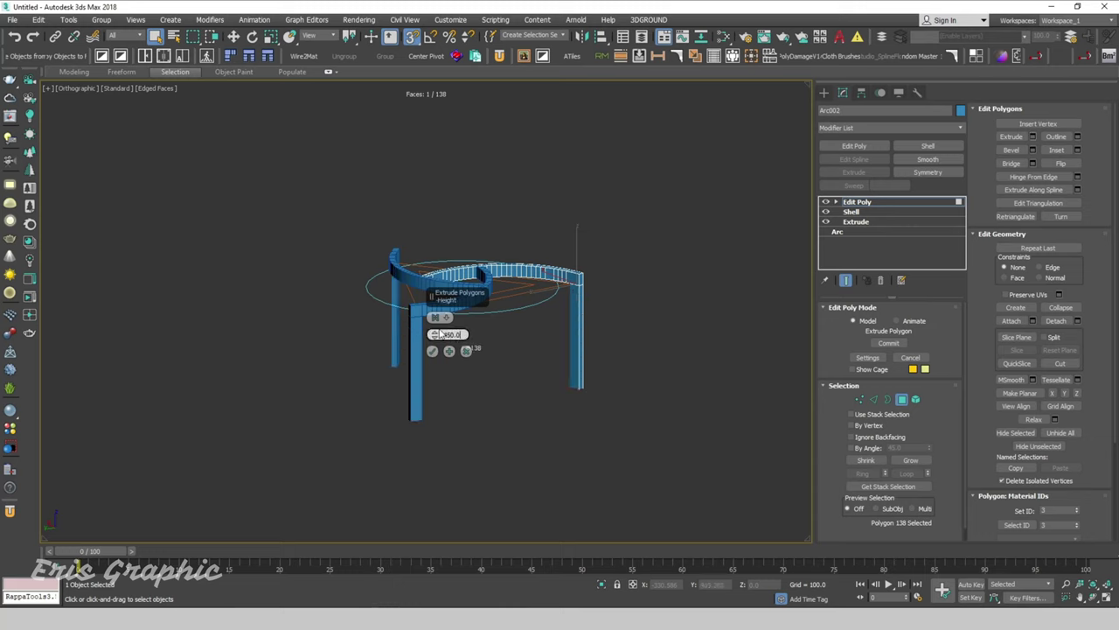
mouse_move(434, 354)
middle_mouse_down("alt")
mouse_move(494, 392)
mouse_move(443, 369)
mouse_move(396, 390)
mouse_move(479, 419)
mouse_move(488, 458)
mouse_move(489, 388)
mouse_move(448, 352)
middle_mouse_up("alt")
scroll(448, 351, "up", 5)
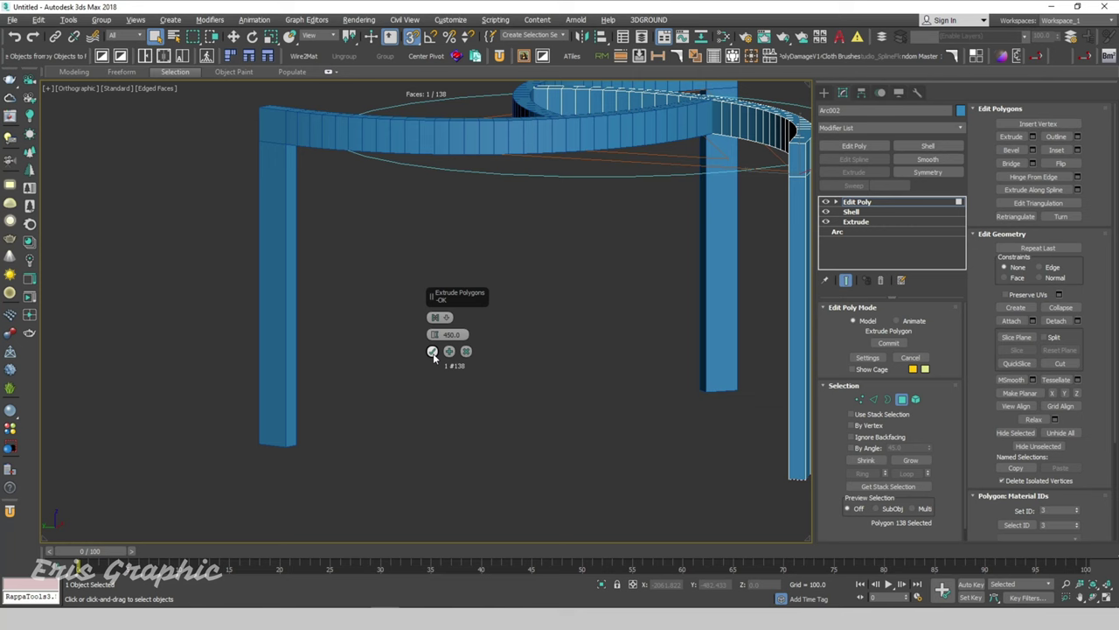
left_click(433, 354)
scroll(428, 362, "down", 5)
mouse_move(424, 376)
middle_mouse_down("alt")
mouse_move(508, 388)
mouse_move(487, 399)
middle_mouse_up("alt")
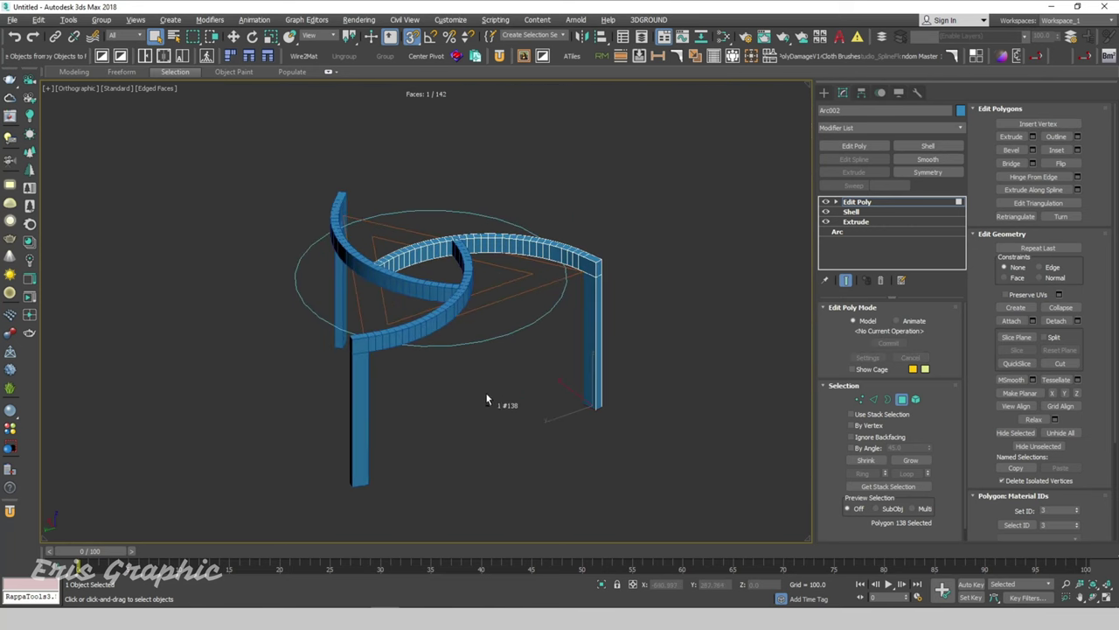
scroll(592, 277, "up", 5)
In Edge mode, snap-move the leg's top edge up onto its corner
scroll(629, 274, "up", 3)
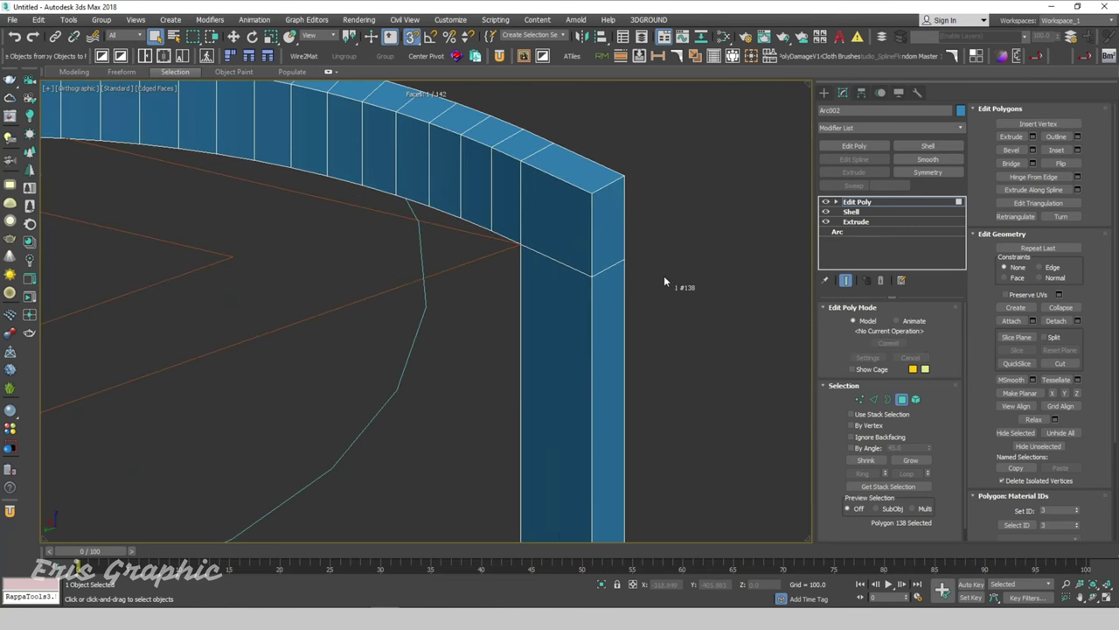
scroll(664, 275, "down", 3)
left_click(873, 400)
scroll(678, 281, "up", 3)
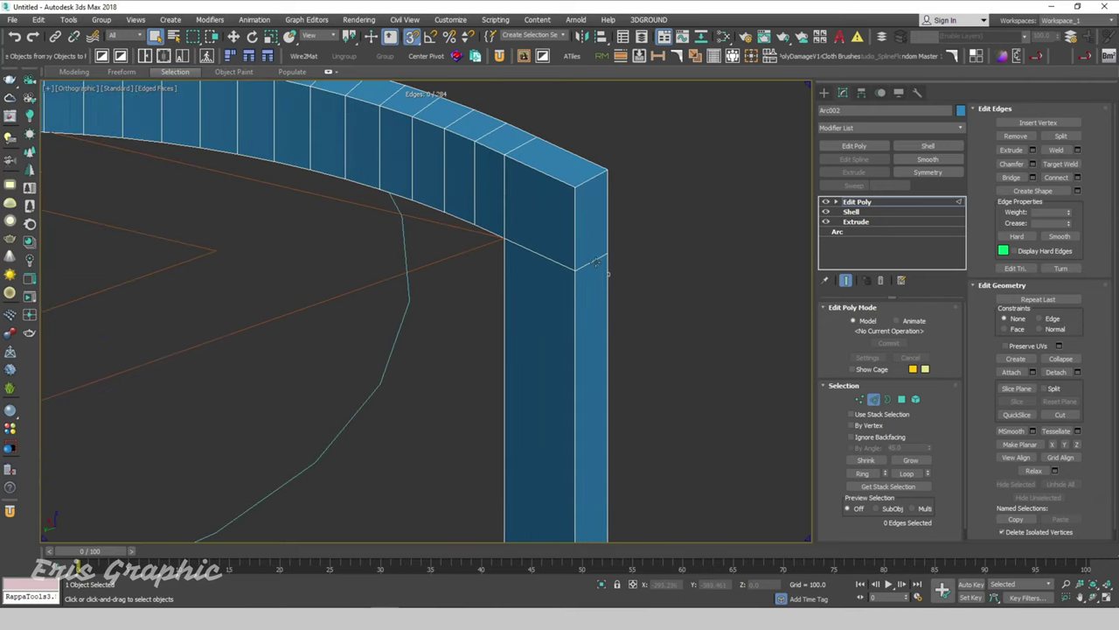
left_click(606, 269)
scroll(612, 279, "up", 2)
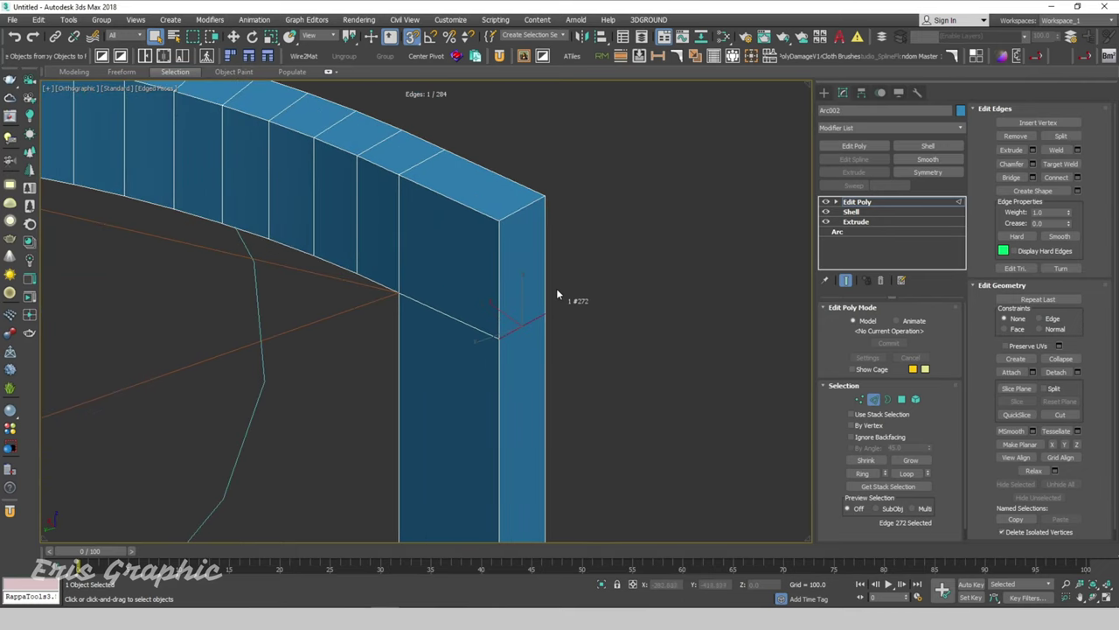
key("w")
left_click_drag(523, 297, 544, 199)
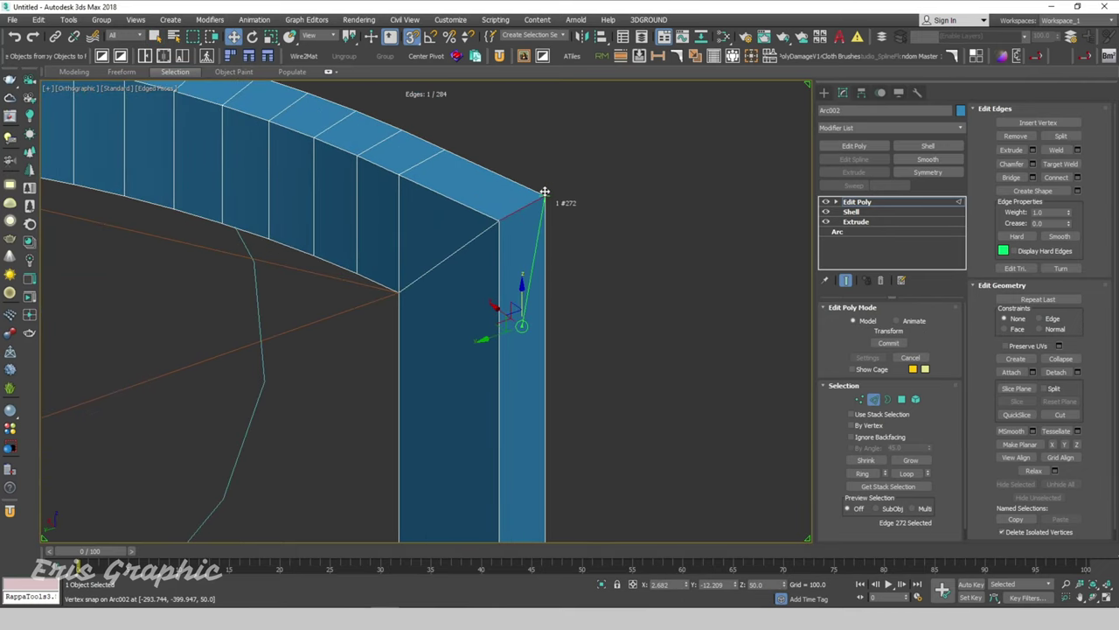
scroll(547, 201, "down", 2)
scroll(551, 203, "down", 3)
mouse_move(641, 259)
middle_mouse_down("alt")
mouse_move(676, 255)
mouse_move(647, 262)
middle_mouse_up("alt")
Reselect the Arc002 band with the leg, toggling wireframe view to find it
left_click(876, 401)
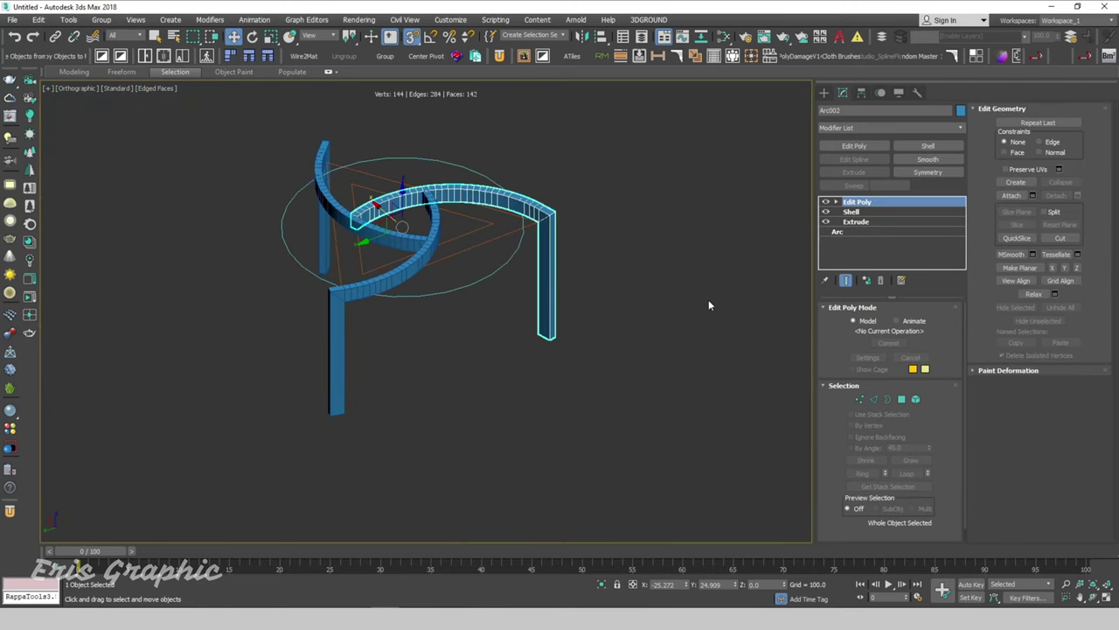
scroll(564, 224, "up", 3)
scroll(525, 223, "down", 3)
left_click(596, 292)
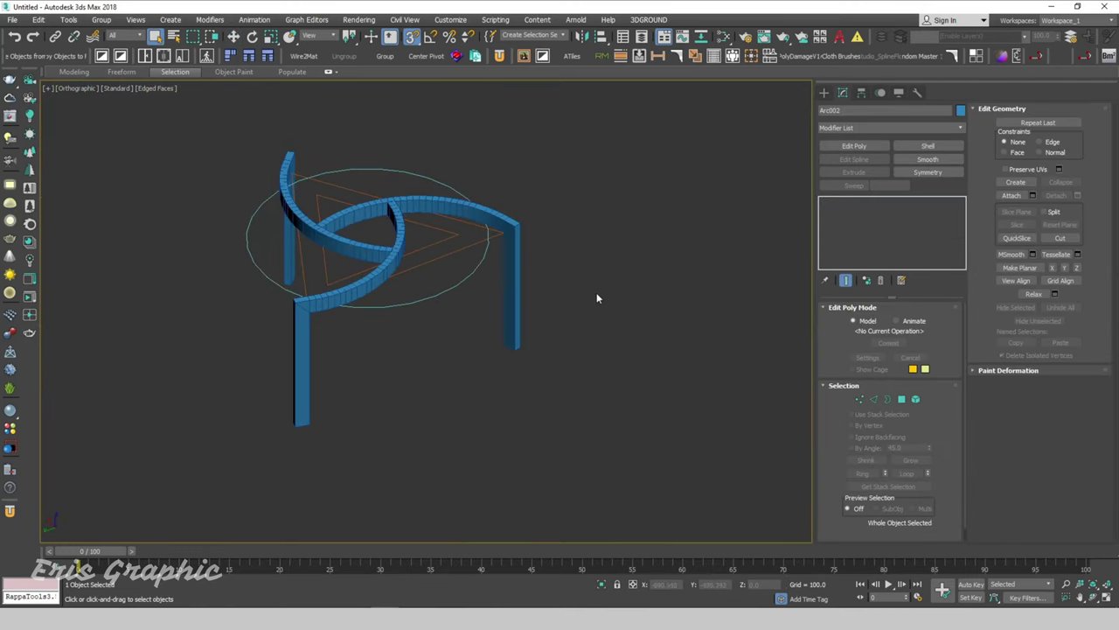
scroll(559, 332, "up", 4)
left_click_drag(569, 376, 487, 333)
scroll(502, 356, "down", 1)
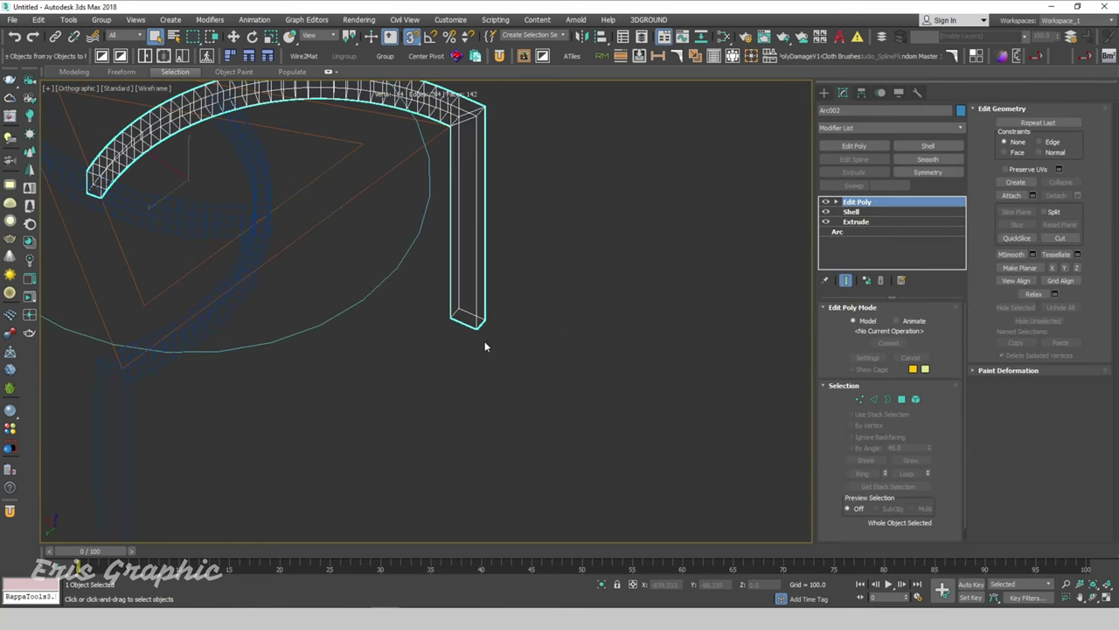
scroll(485, 345, "up", 3)
left_click(545, 385)
key("F3")
scroll(567, 320, "down", 4)
scroll(595, 394, "down", 2)
left_click(585, 386)
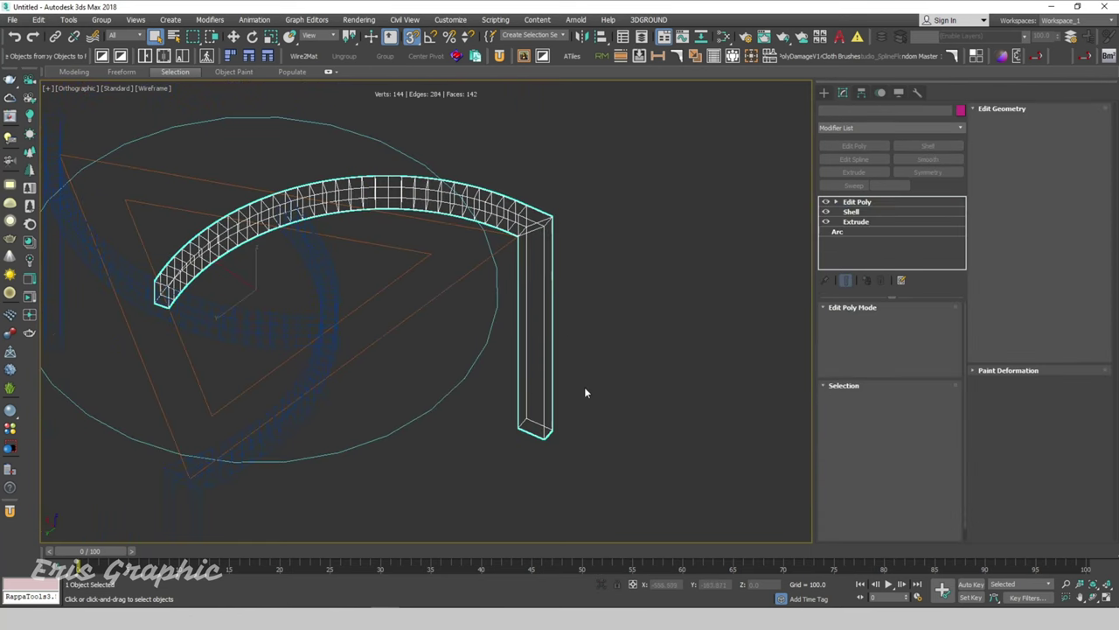
key("F3")
scroll(575, 385, "up", 2)
left_click(575, 385)
scroll(623, 354, "up", 2)
left_click(516, 353)
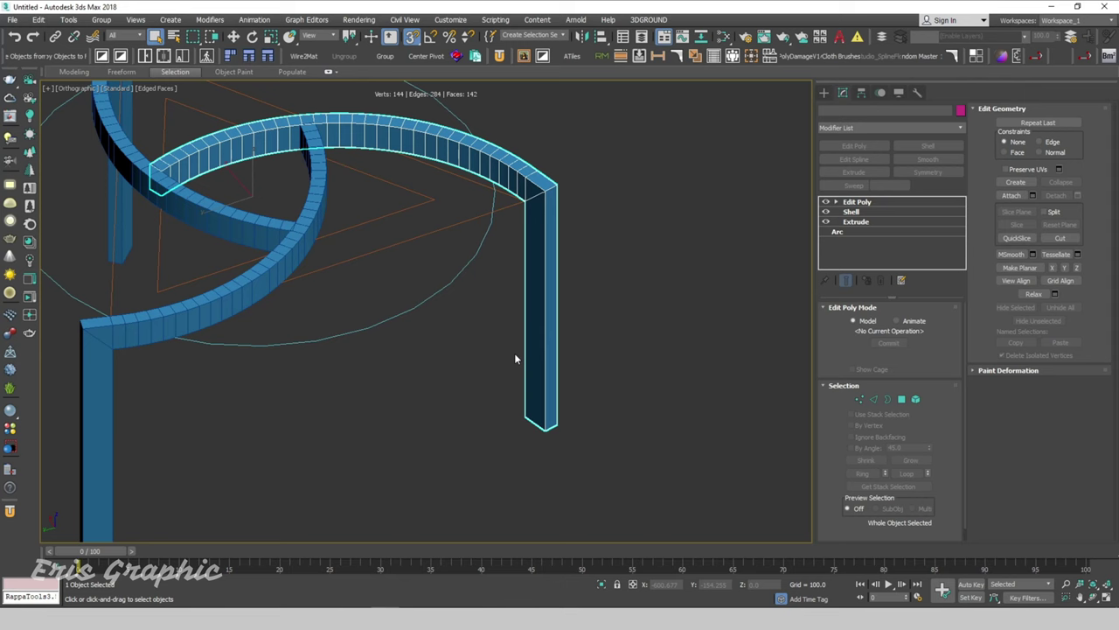
Connect two opposite bottom edges of the leg with 3 new segments
left_click(874, 398)
scroll(522, 433, "up", 3)
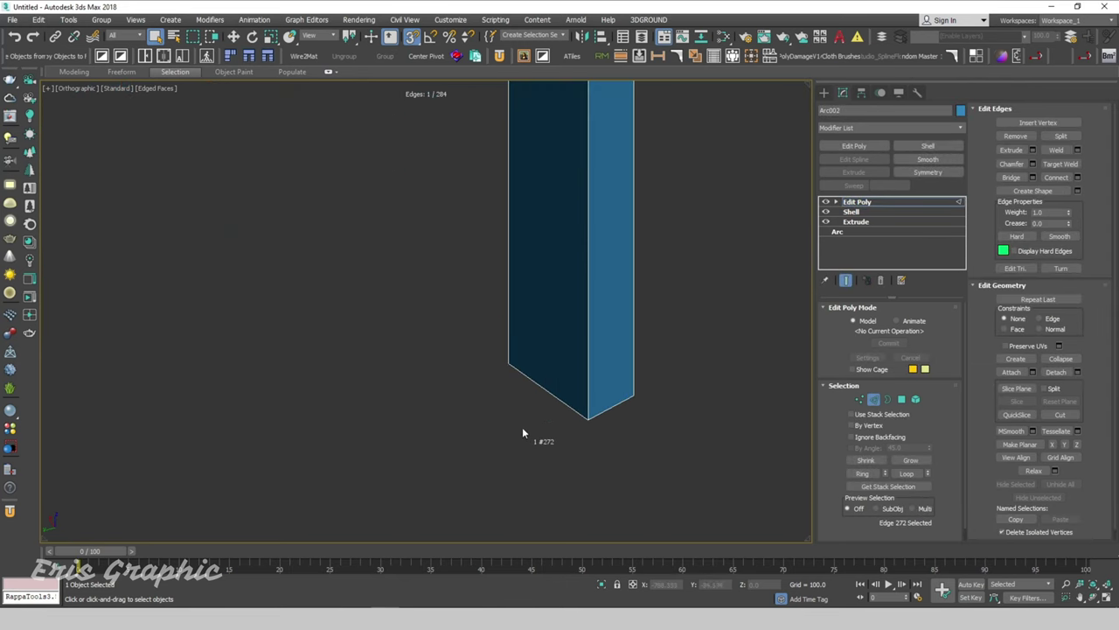
key("F3")
left_click(546, 389)
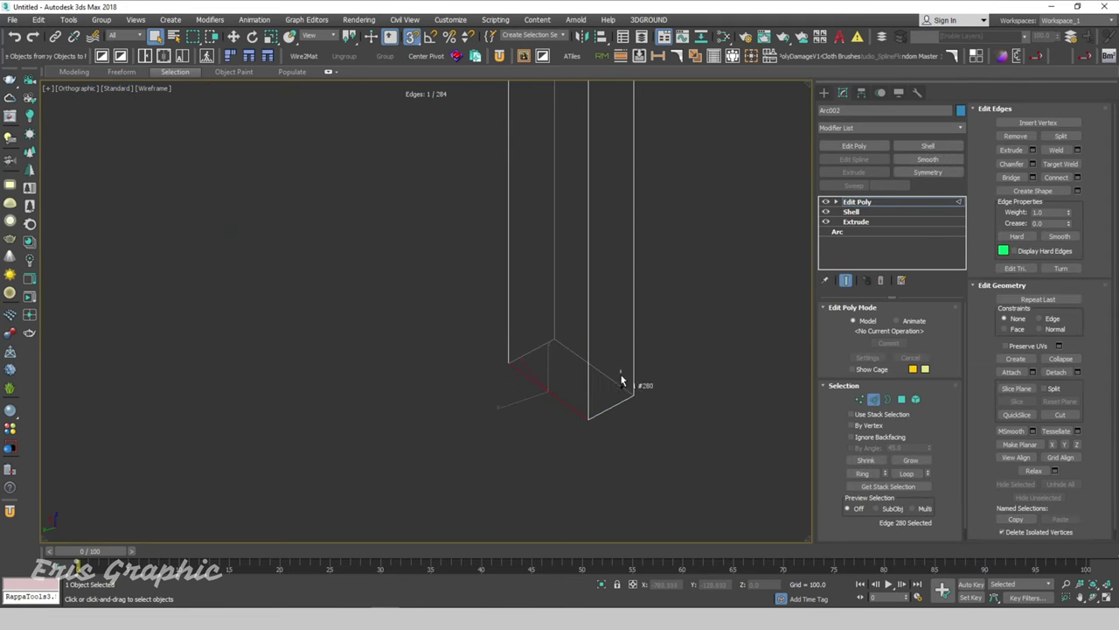
left_click(622, 380, "ctrl")
left_click(1077, 177)
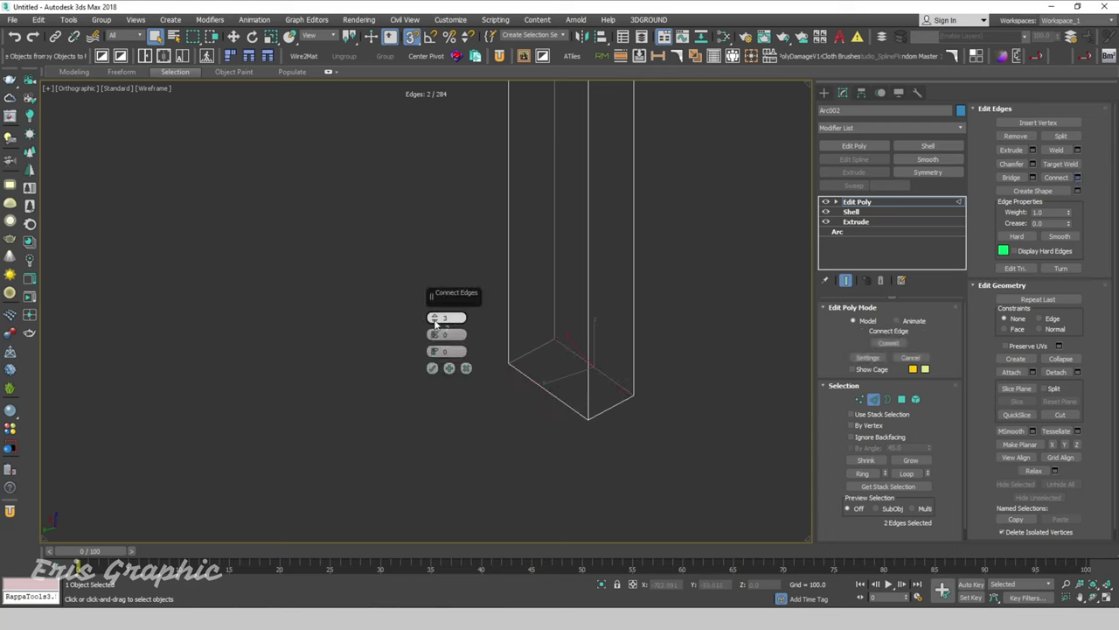
left_click(432, 367)
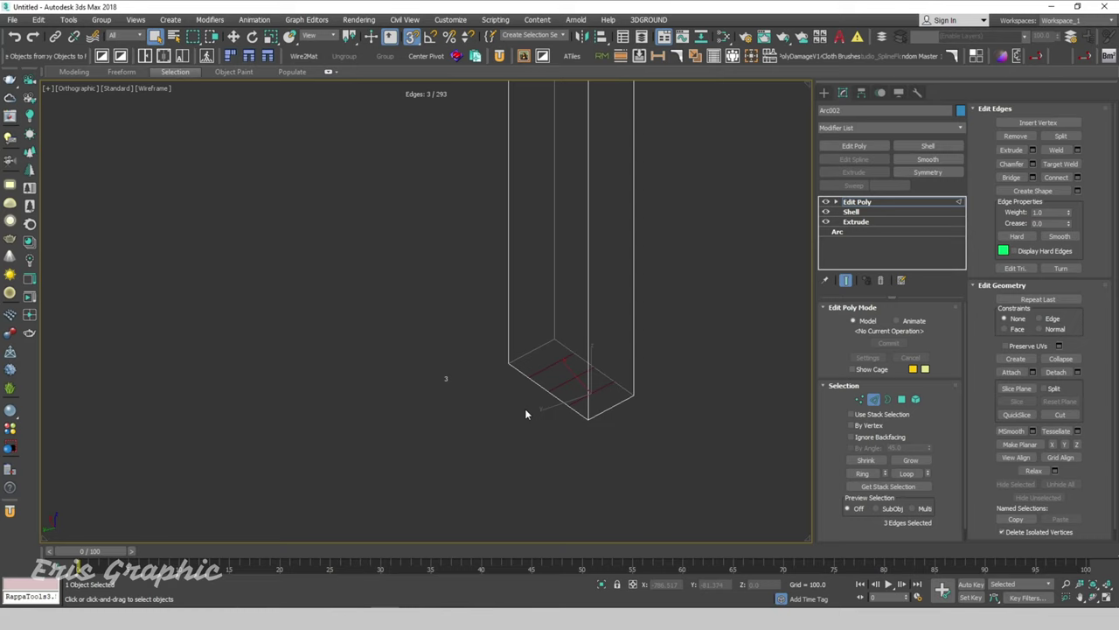
Move a bottom edge of the leg to snap onto a vertex
mouse_move(624, 418)
middle_mouse_down("alt")
mouse_move(662, 432)
mouse_move(679, 379)
mouse_move(610, 412)
mouse_move(499, 282)
middle_mouse_up("alt")
left_click(610, 412)
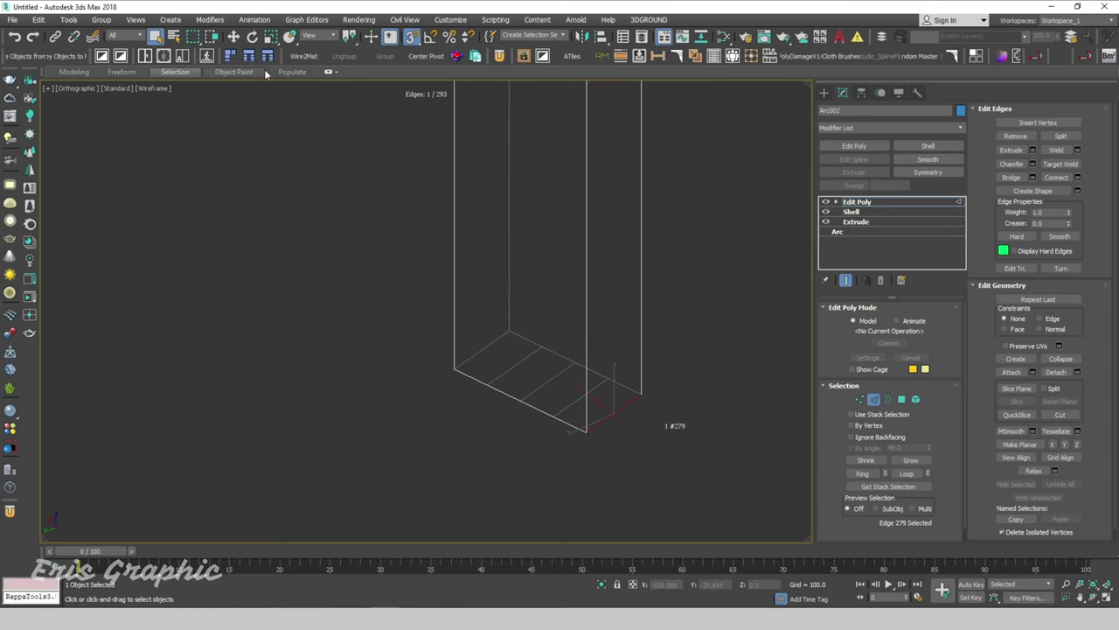
left_click(233, 36)
scroll(616, 437, "up", 2)
scroll(616, 438, "up", 1)
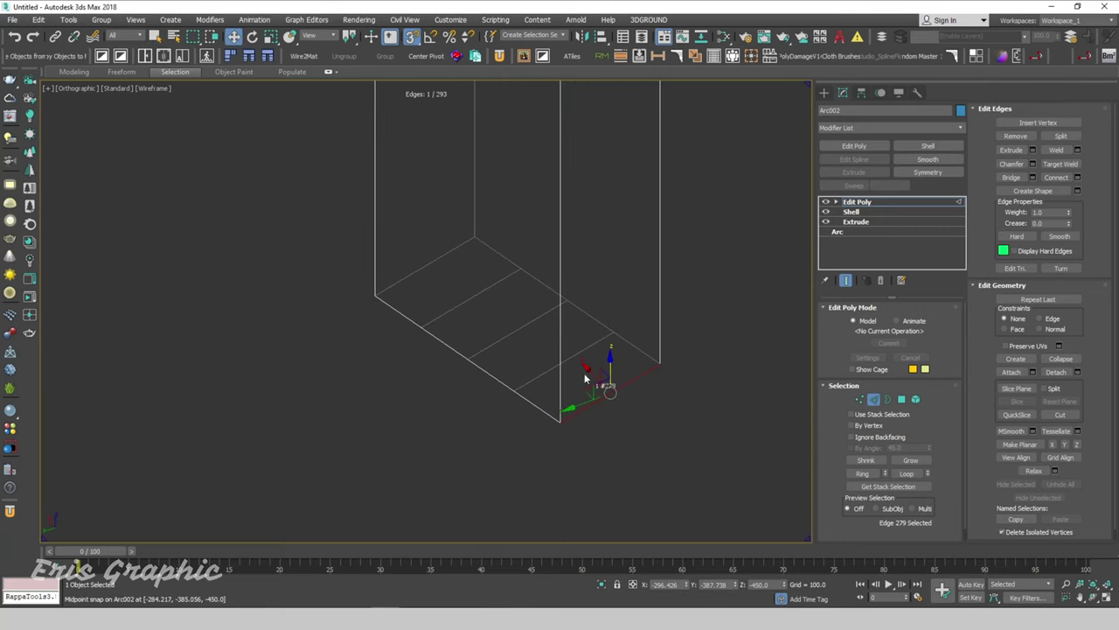
left_click_drag(584, 373, 613, 323)
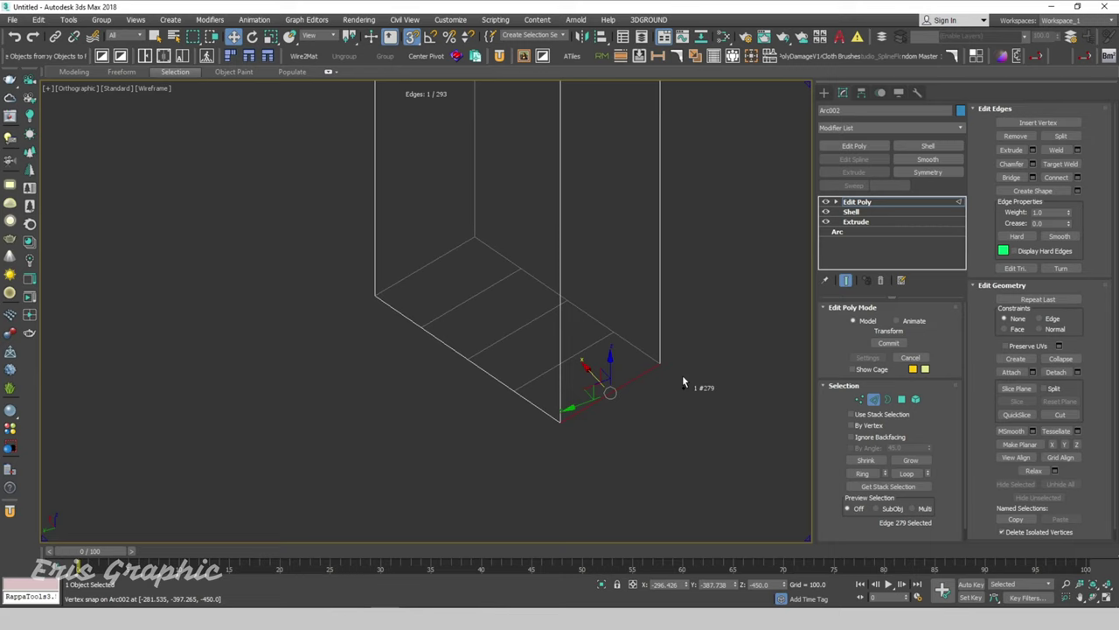
left_click_drag(684, 381, 714, 406)
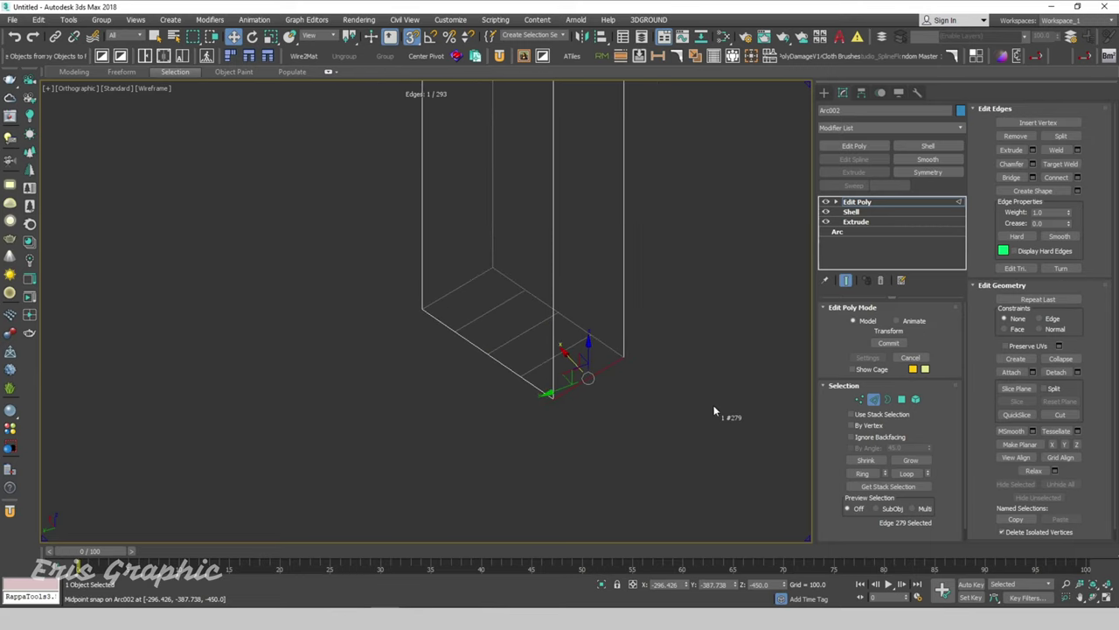
Slide bottom edge 277 under the Edge constraint to snap it into place
left_click(1040, 319)
mouse_move(573, 374)
left_mouse_down()
mouse_move(528, 378)
mouse_move(611, 400)
left_mouse_up()
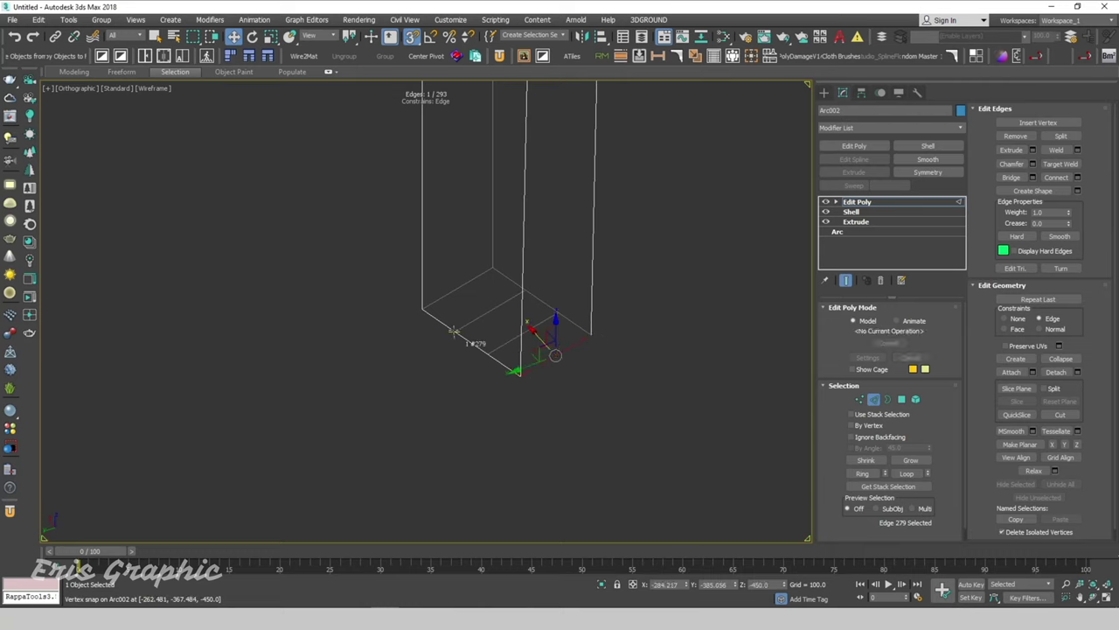
key("ctrl+z")
left_click(454, 296)
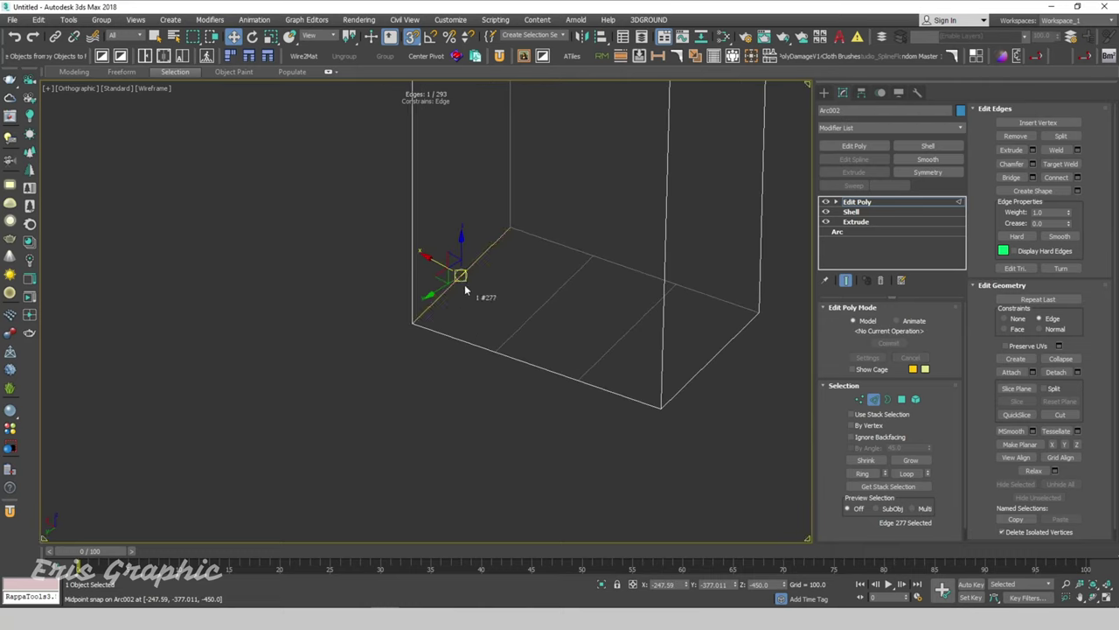
mouse_move(461, 275)
left_mouse_down()
mouse_move(577, 252)
mouse_move(533, 295)
left_mouse_up()
scroll(615, 387, "down", 4)
scroll(614, 387, "down", 3)
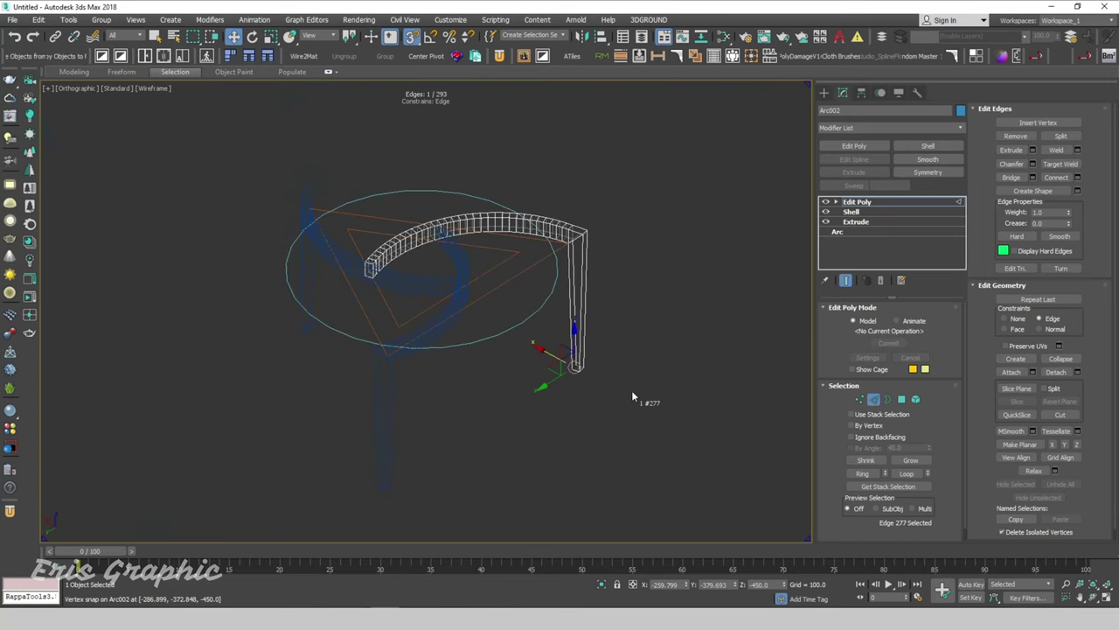
scroll(631, 390, "down", 2)
left_click(875, 400)
Select all of the Arc002 band's vertices in Vertex mode
left_click(696, 306)
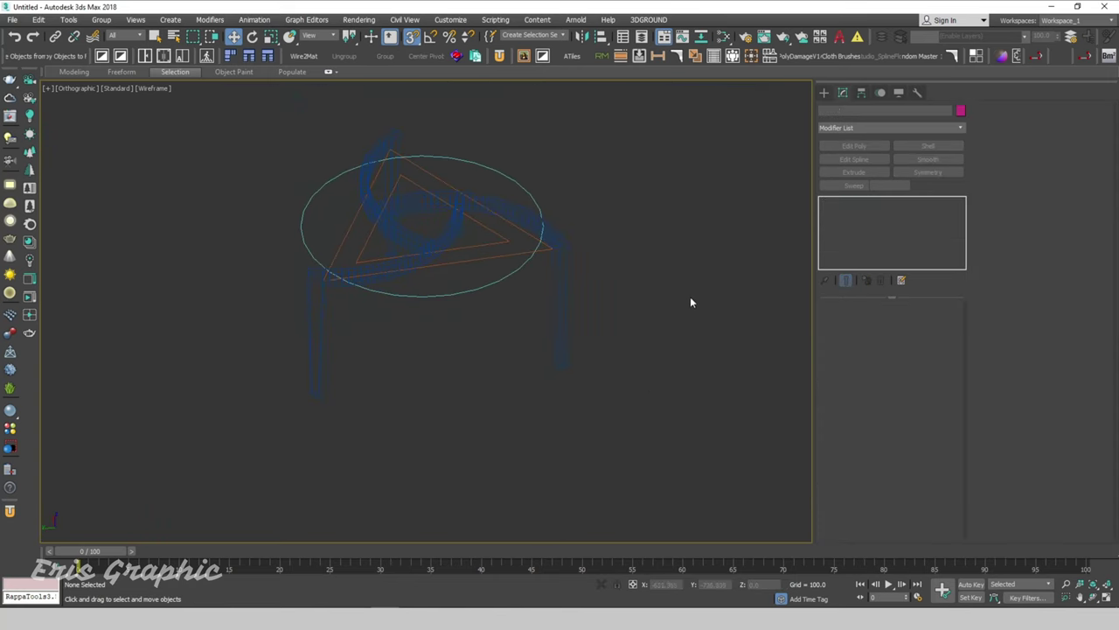
key("F3")
mouse_move(688, 304)
middle_mouse_down("alt")
mouse_move(603, 302)
mouse_move(619, 315)
mouse_move(529, 341)
mouse_move(866, 382)
middle_mouse_up("alt")
key("q")
scroll(529, 341, "up", 5)
key("ctrl+z")
left_click(860, 400)
scroll(499, 352, "down", 5)
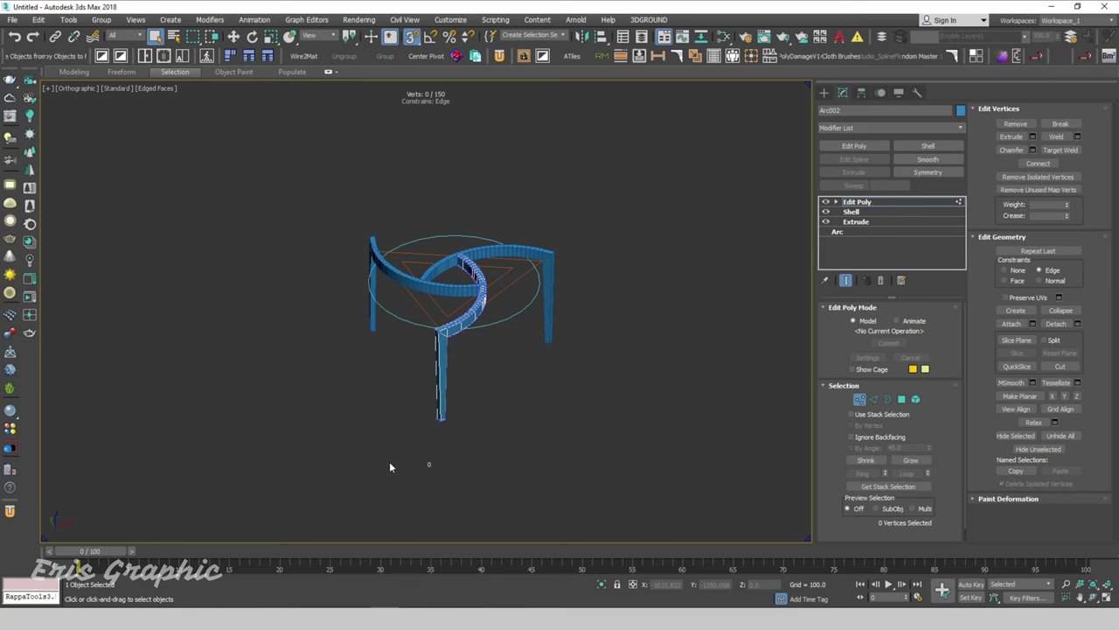
key("ctrl+a")
Weld the vertices at a 0.1 threshold, reducing 150 vertices to 144
mouse_move(472, 365)
middle_mouse_down("alt")
mouse_move(697, 390)
mouse_move(520, 350)
middle_mouse_up("alt")
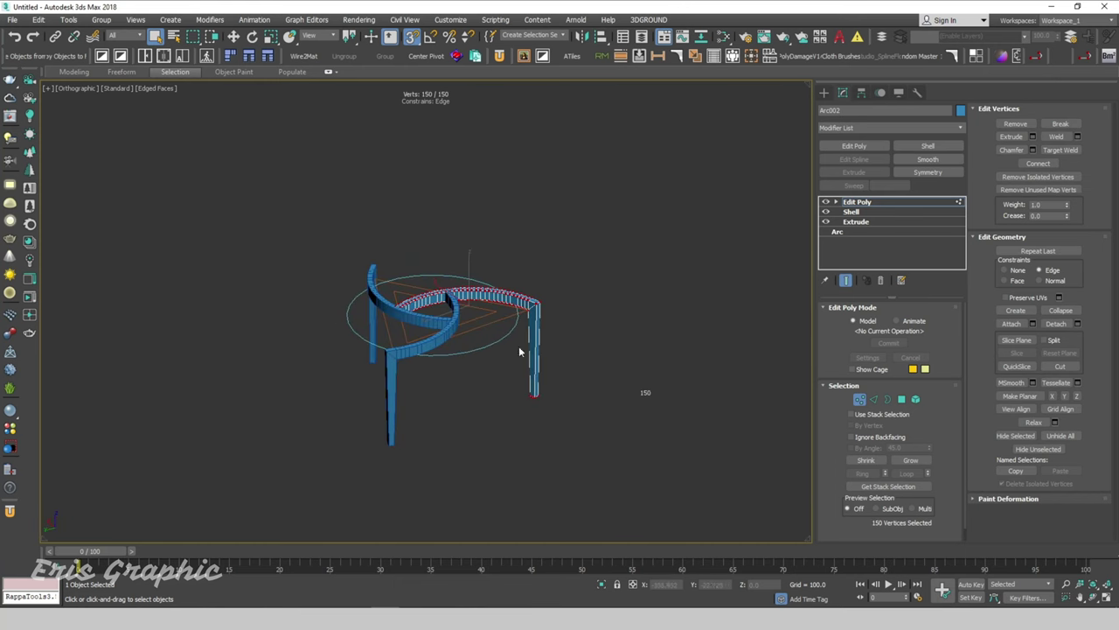
scroll(542, 324, "up", 5)
middle_click_drag(563, 288, 817, 251, "alt")
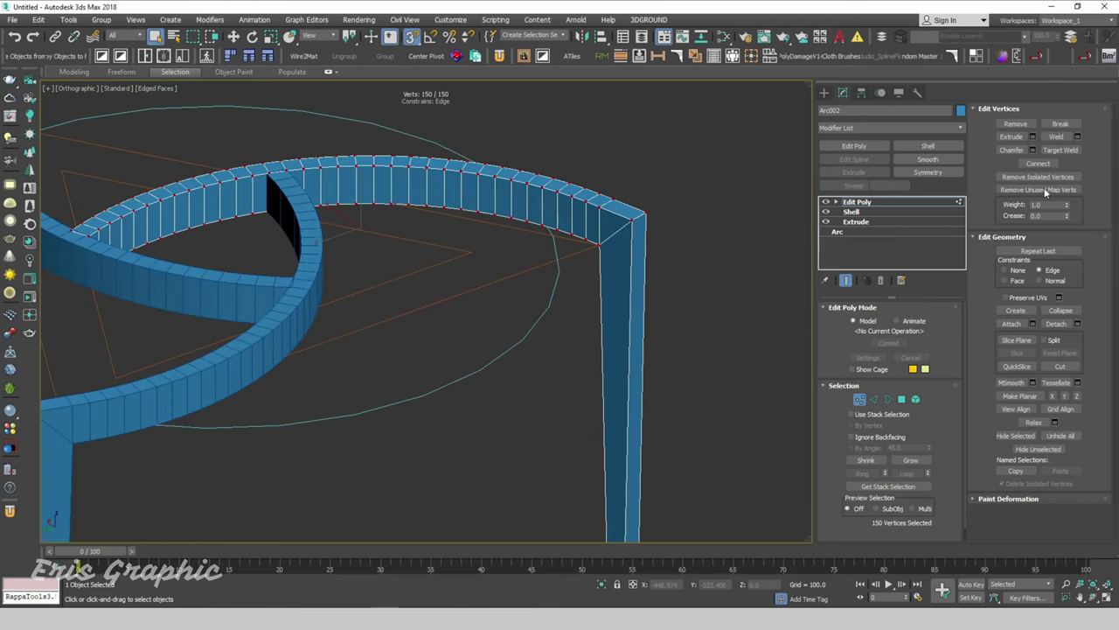
left_click(1077, 136)
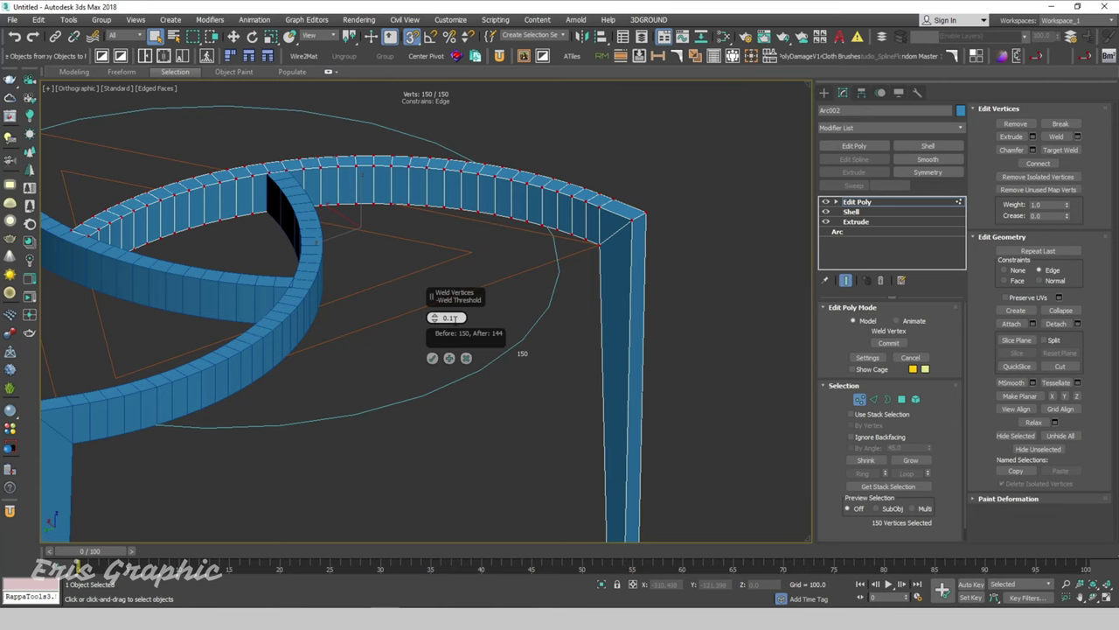
mouse_move(480, 306)
middle_mouse_down("alt")
mouse_move(537, 280)
mouse_move(540, 329)
middle_mouse_up("alt")
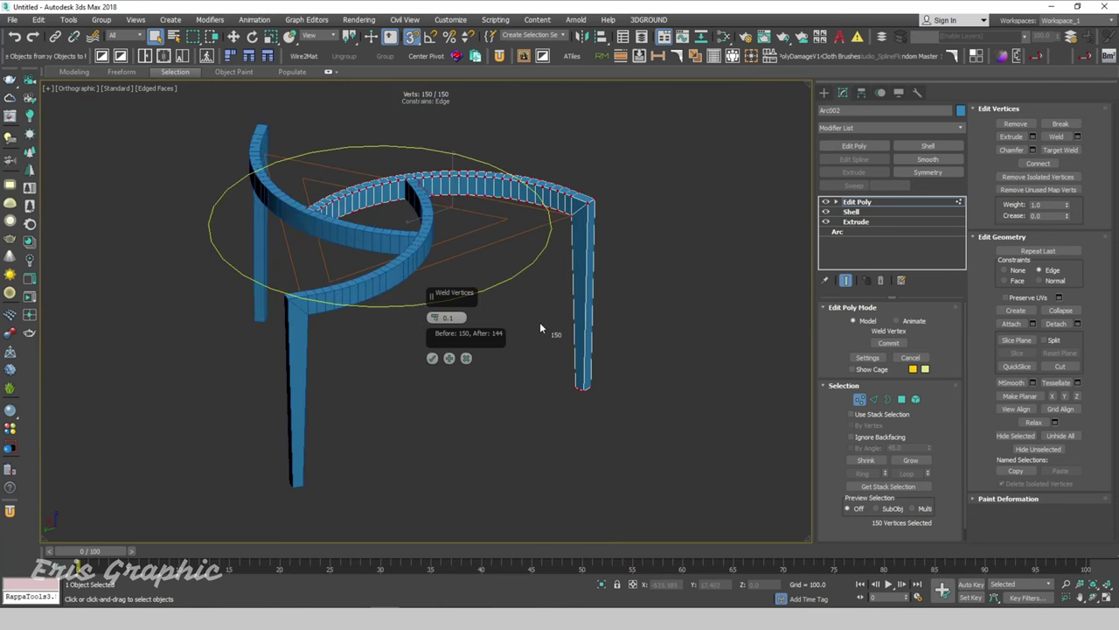
left_click(432, 359)
Clear the selection and view the base from several angles, ending in Top view
left_click(860, 399)
left_click(659, 292)
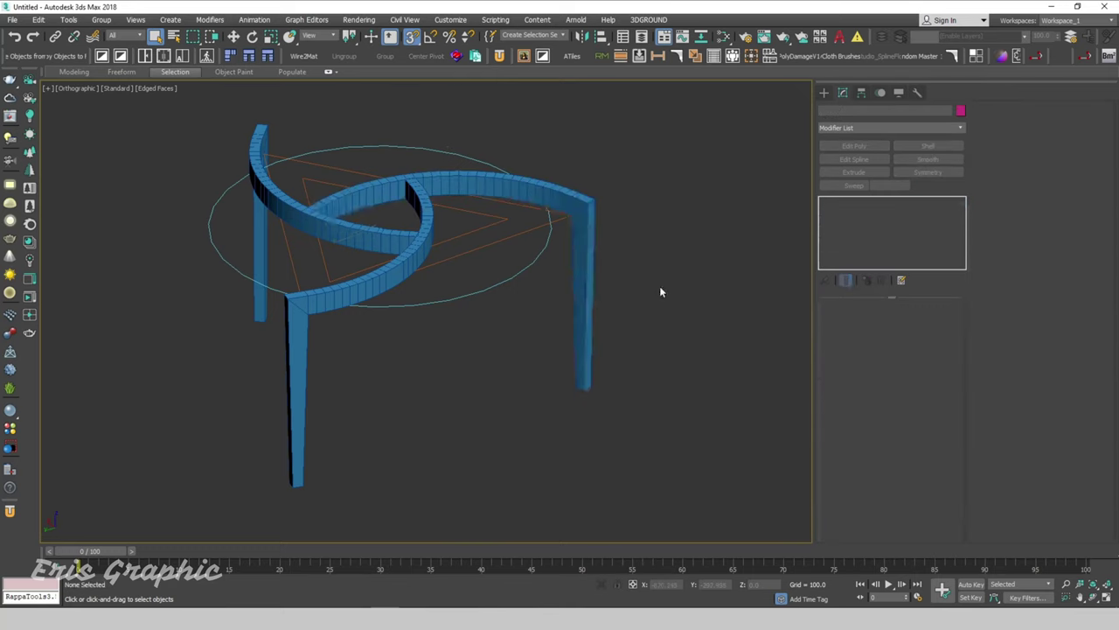
mouse_move(660, 292)
middle_mouse_down("alt")
mouse_move(645, 292)
mouse_move(609, 364)
middle_mouse_up("alt")
middle_click_drag(644, 313, 657, 331, "alt")
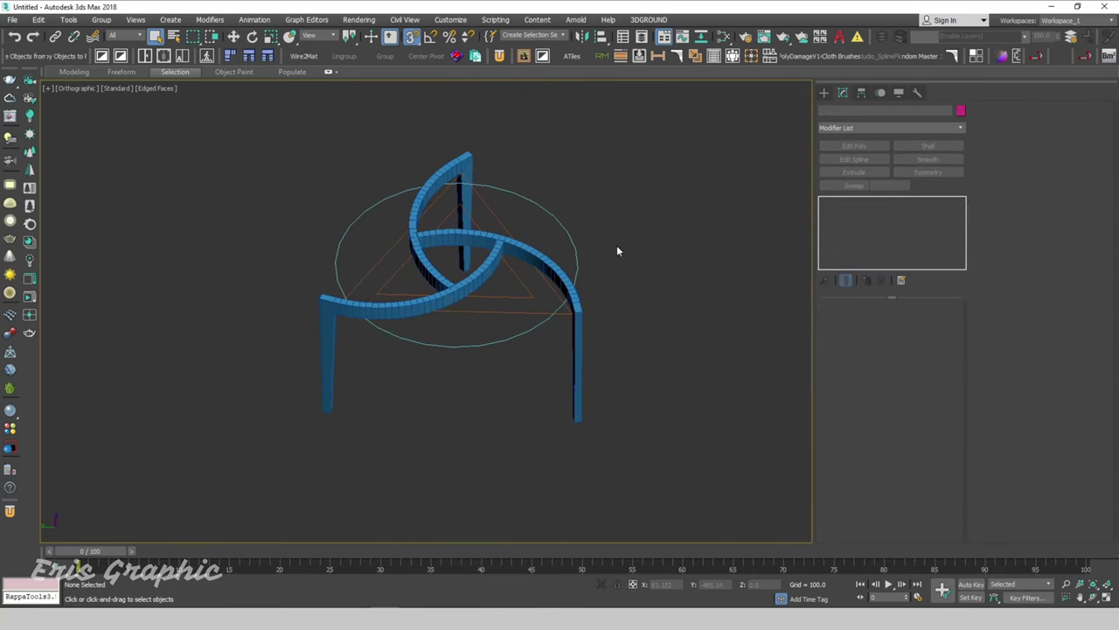
mouse_move(630, 296)
middle_mouse_down("alt")
mouse_move(644, 282)
mouse_move(614, 243)
middle_mouse_up("alt")
scroll(612, 271, "up", 3)
scroll(587, 262, "down", 1)
key("f")
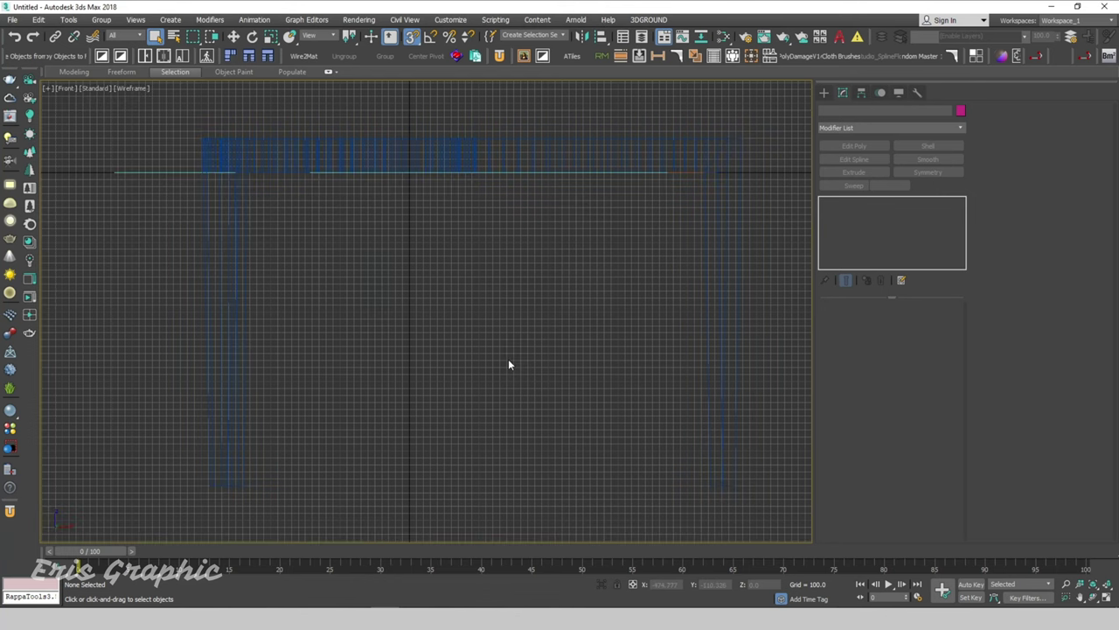
key("t")
scroll(507, 358, "down", 3)
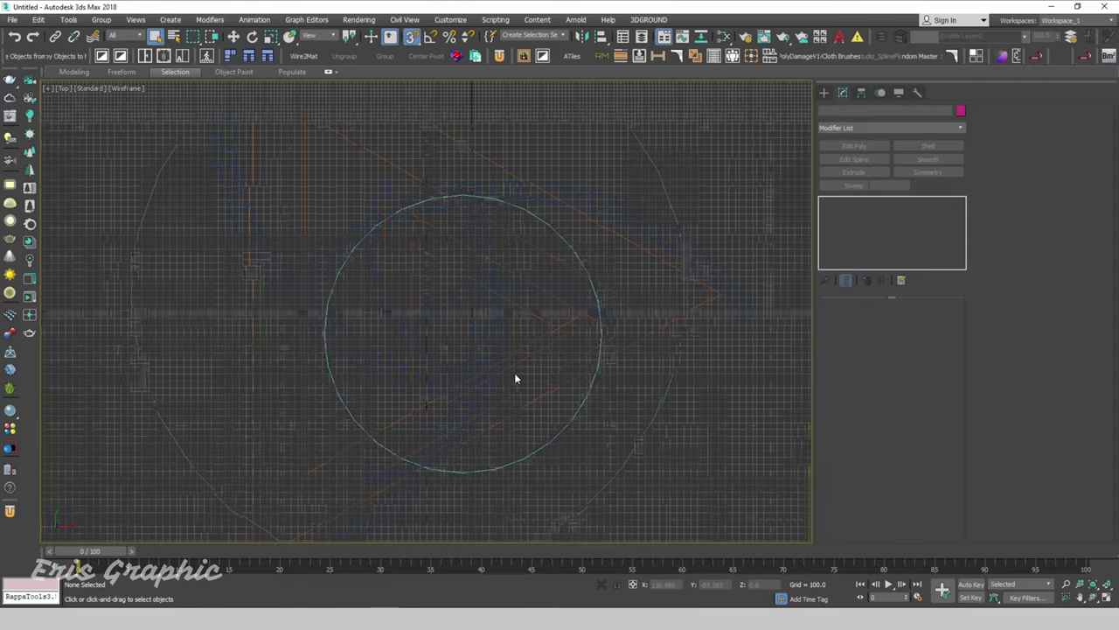
Move the 400-radius tabletop circle up to the top of the legs
left_click(559, 427)
key("f")
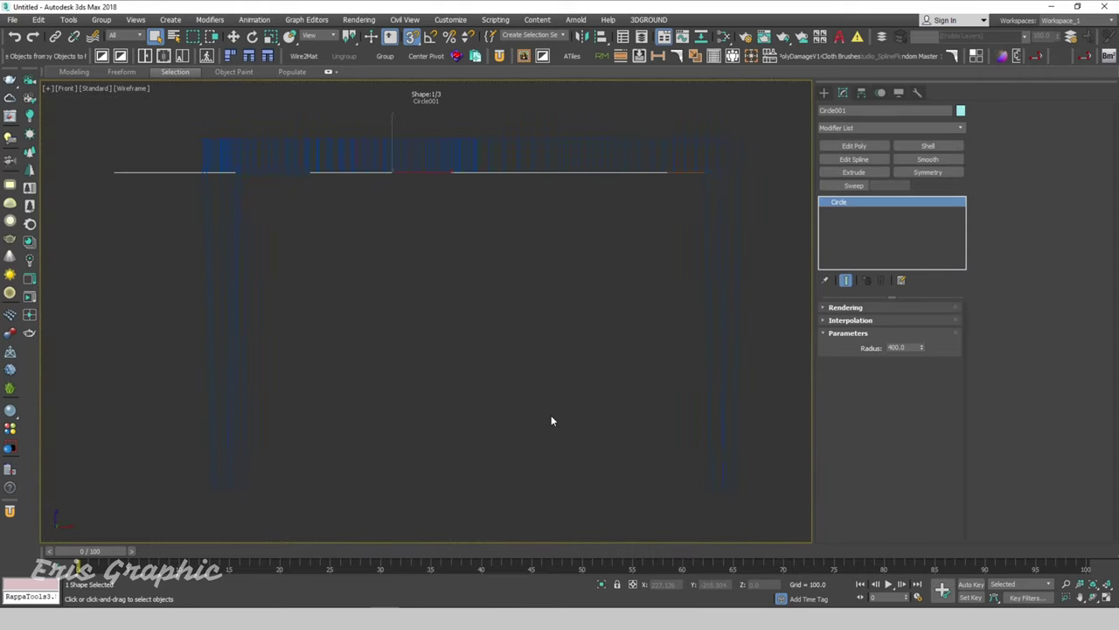
scroll(524, 411, "down", 3)
key("w")
mouse_move(479, 341)
left_mouse_down()
mouse_move(472, 323)
mouse_move(564, 354)
left_mouse_up()
mouse_move(631, 343)
middle_mouse_down("alt")
mouse_move(615, 326)
mouse_move(624, 367)
middle_mouse_up("alt")
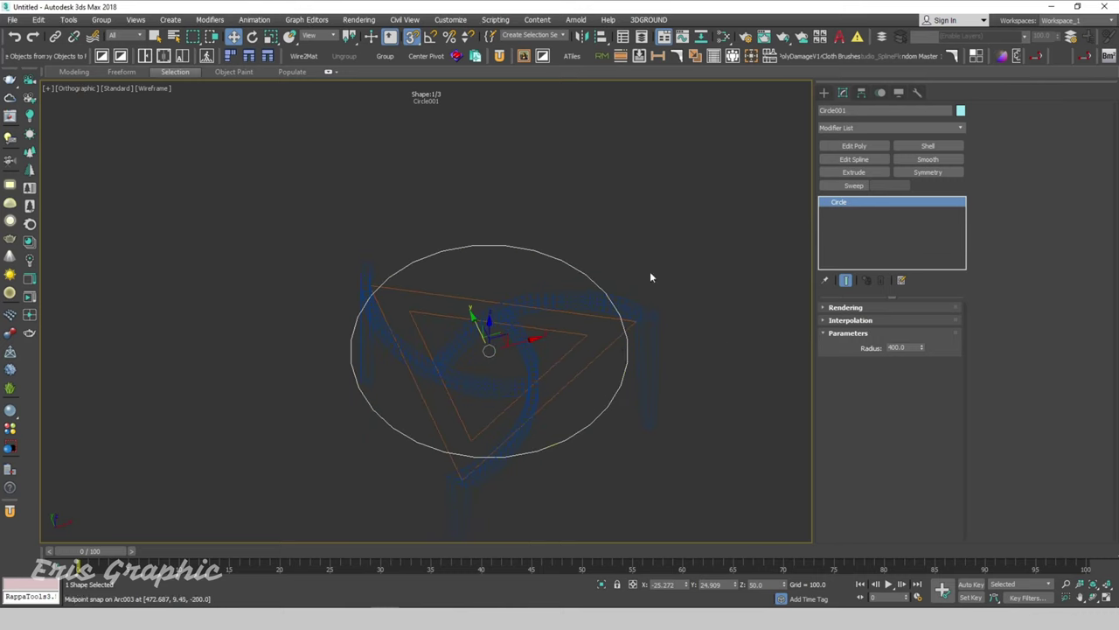
Set the circle's interpolation steps to 30 and apply a Shell modifier
key("F3")
scroll(660, 275, "up", 2)
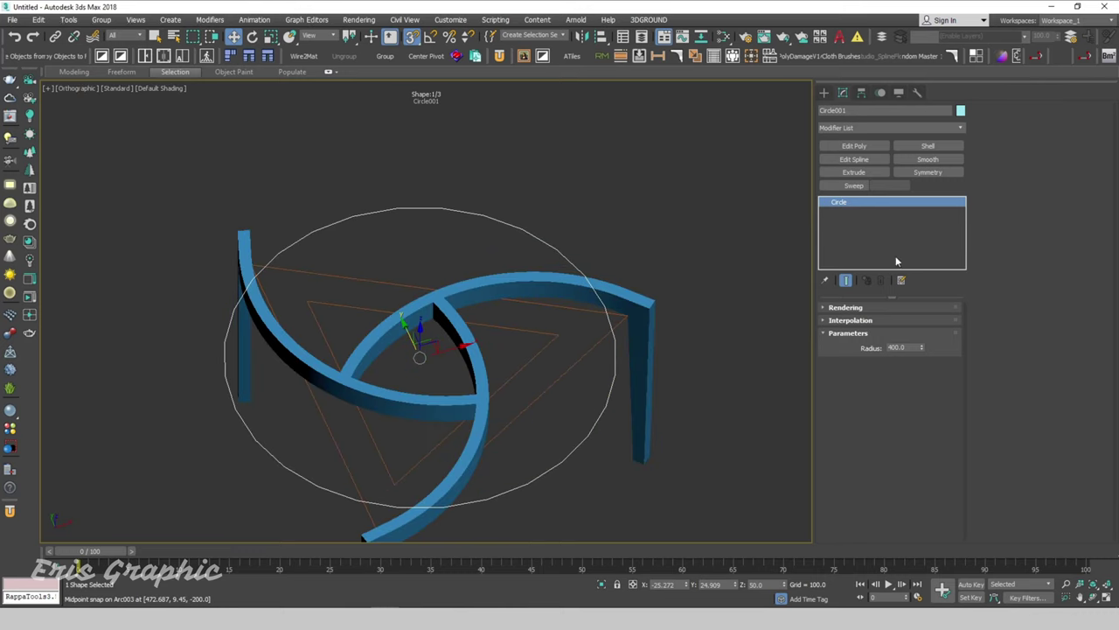
left_click(853, 320)
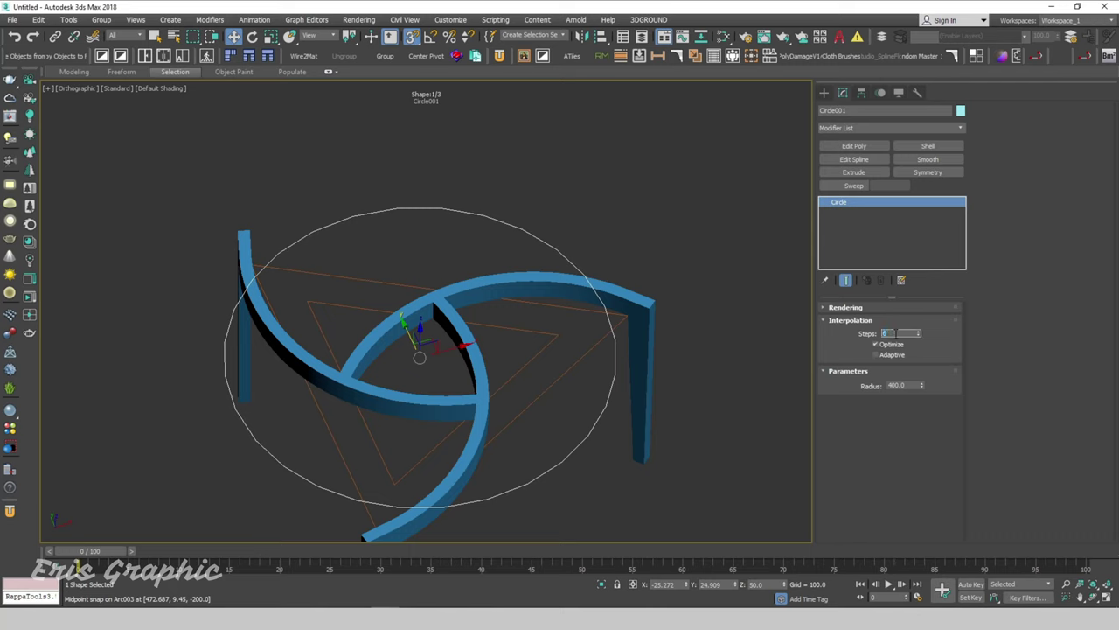
type("30")
key("Return")
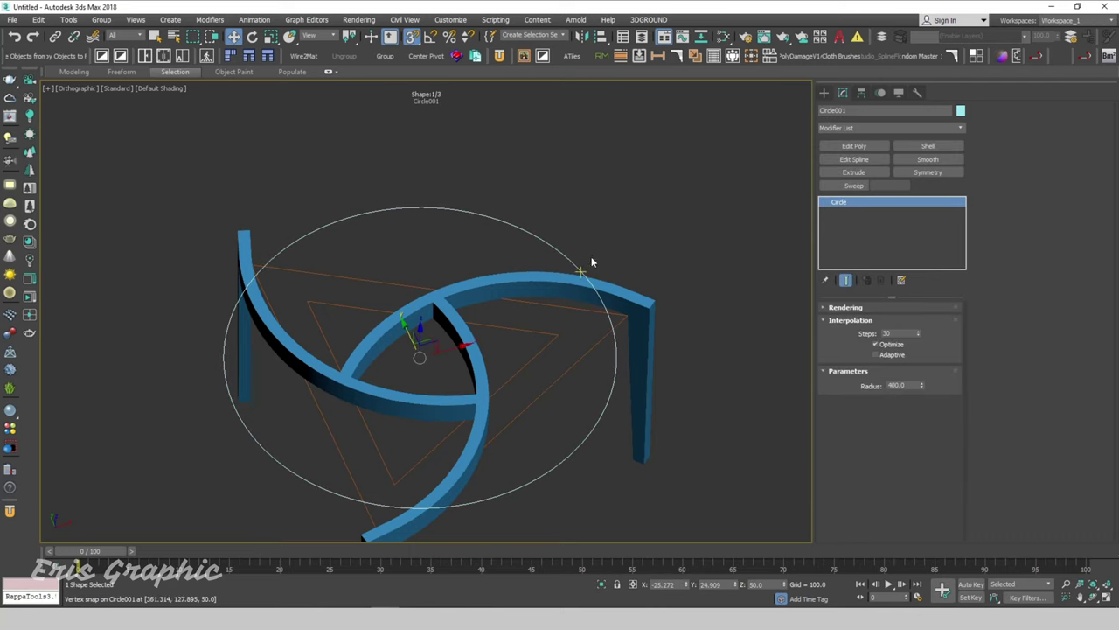
left_click_drag(562, 214, 504, 249)
middle_click_drag(626, 225, 622, 190)
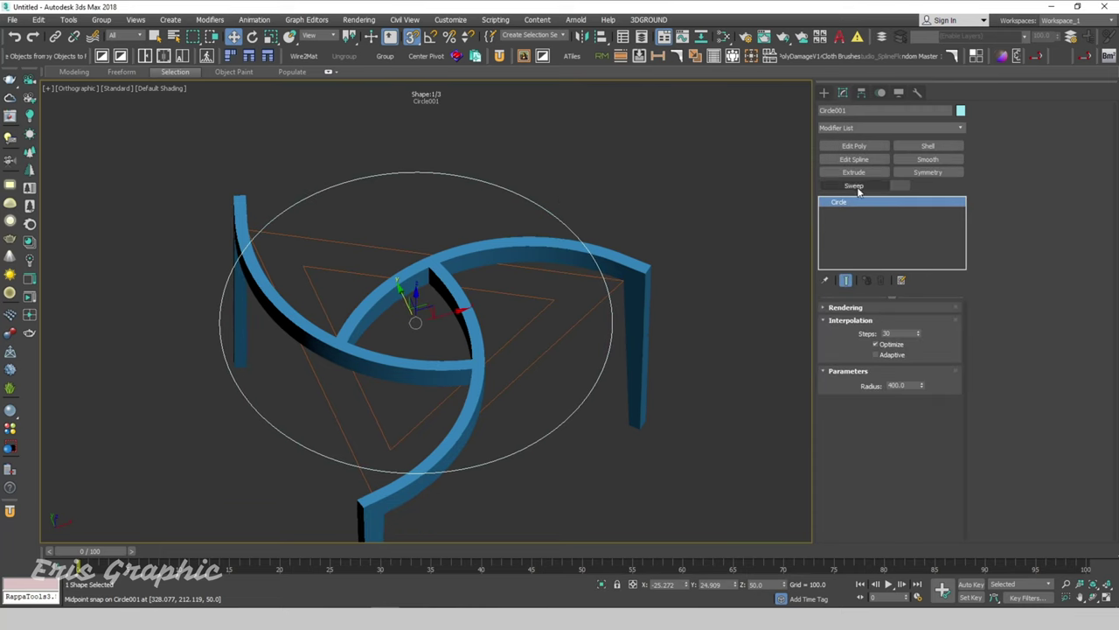
left_click(932, 150)
Give the Shell an outer amount of 15, then add Edit Poly in Polygon mode
mouse_move(700, 248)
middle_mouse_down("alt")
mouse_move(705, 365)
mouse_move(699, 327)
middle_mouse_up("alt")
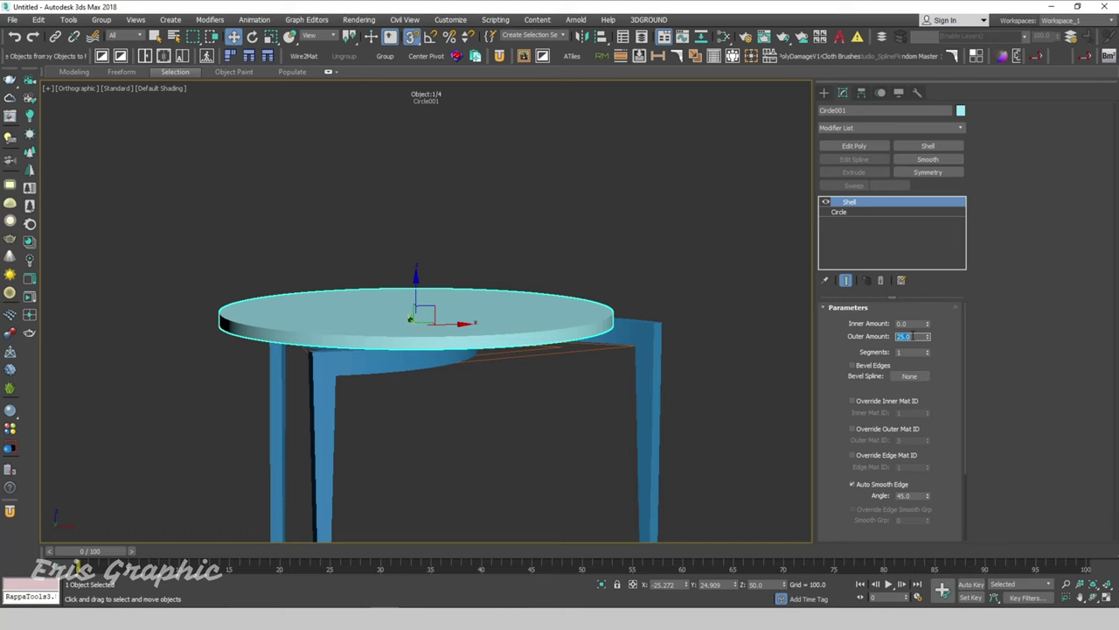
type("15")
key("Return")
key("q")
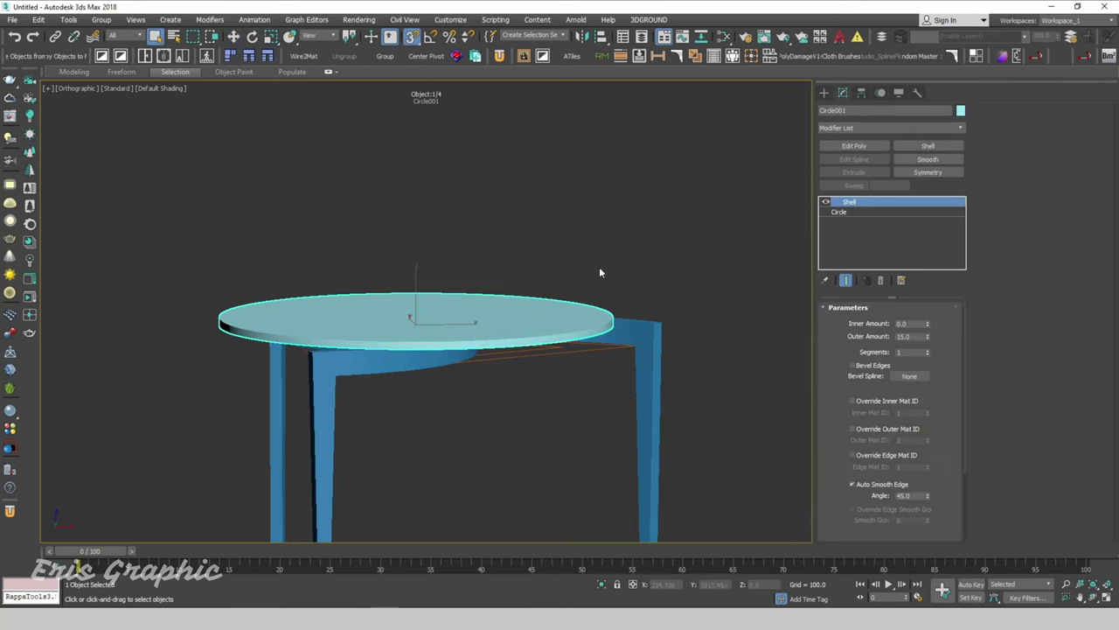
left_click(854, 146)
left_click(902, 399)
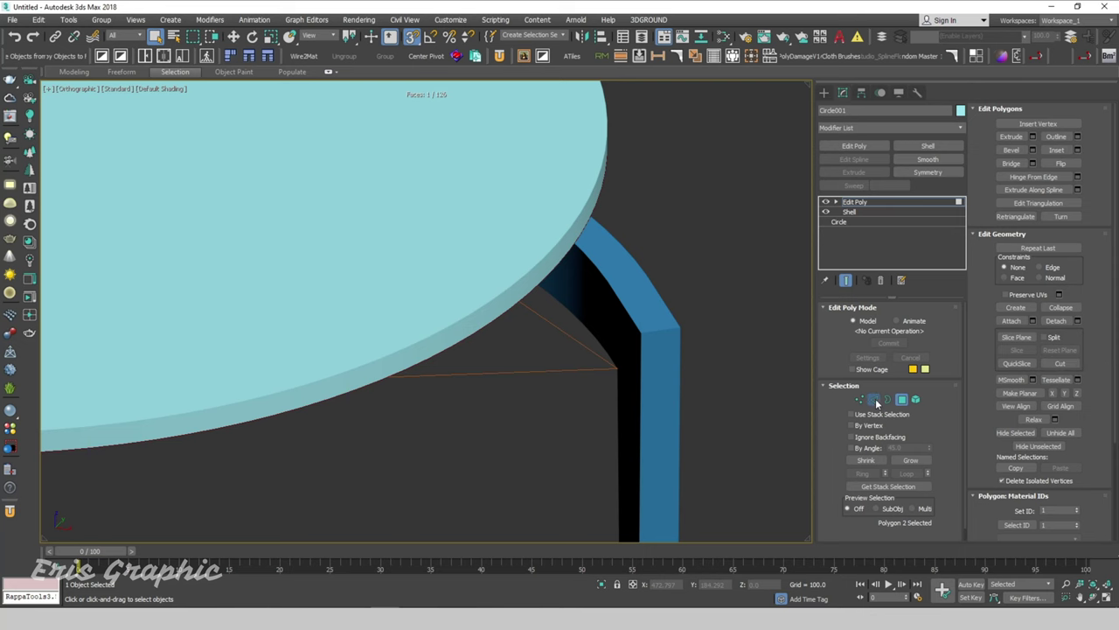
Chamfer all 124 tabletop rim edges at 1.0, raising edges from 372 to 620
key("2")
key("f")
scroll(407, 307, "down", 2)
scroll(406, 307, "down", 2)
left_click_drag(157, 413, 696, 310)
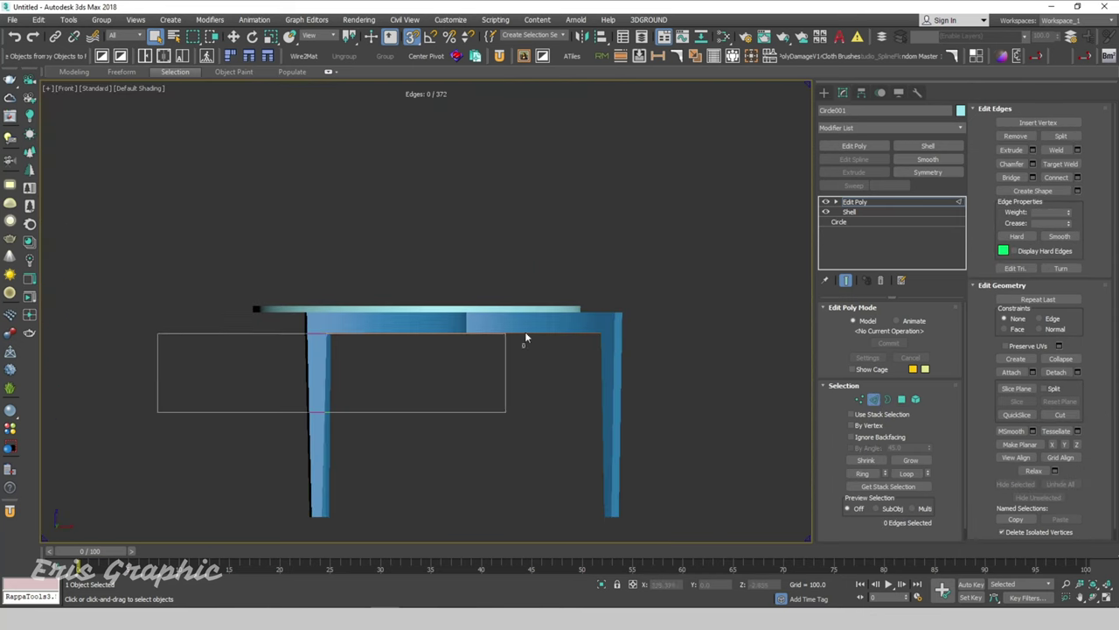
middle_click_drag(622, 284, 659, 313, "alt")
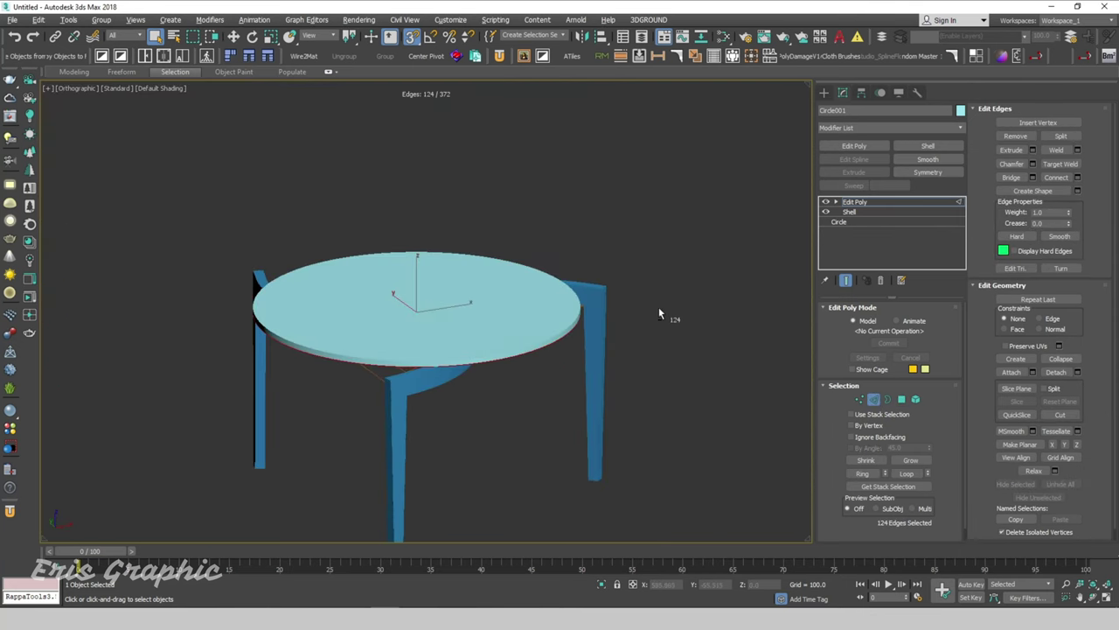
left_click(1033, 163)
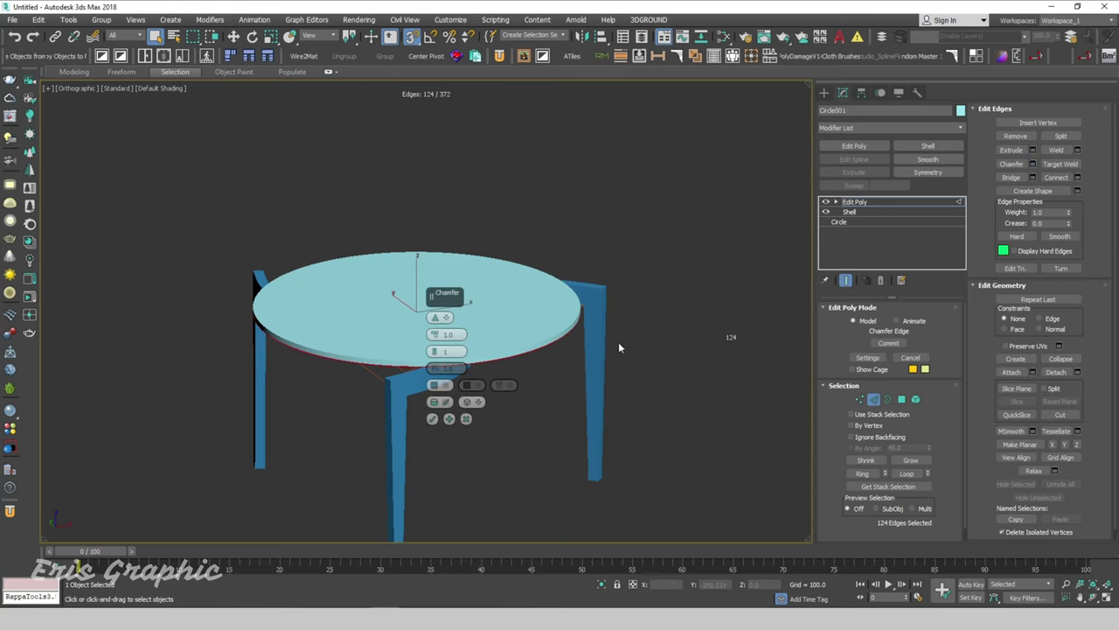
scroll(589, 297, "up", 3)
scroll(590, 297, "up", 2)
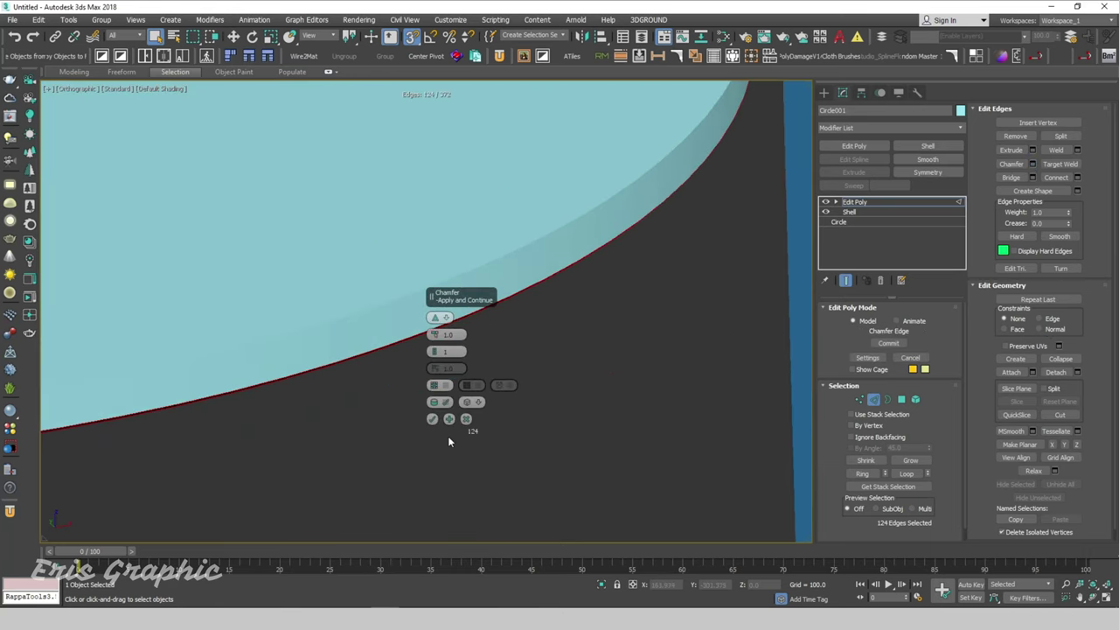
left_click(432, 419)
Select the tabletop's top face in Polygon mode
scroll(423, 409, "down", 3)
scroll(423, 409, "down", 2)
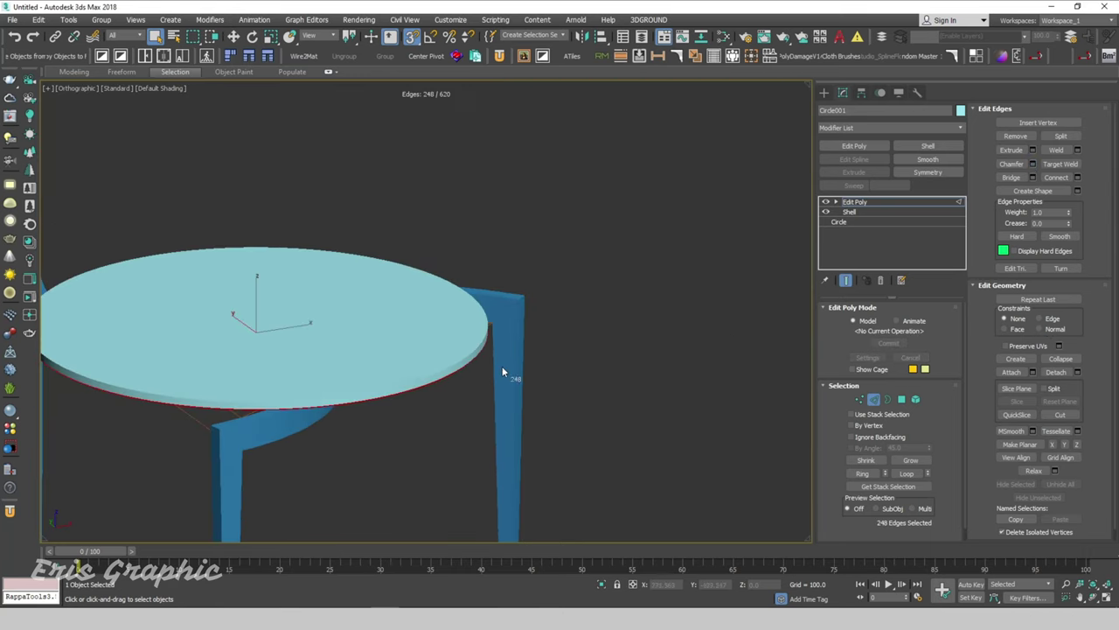
left_click(901, 398)
left_click(387, 322)
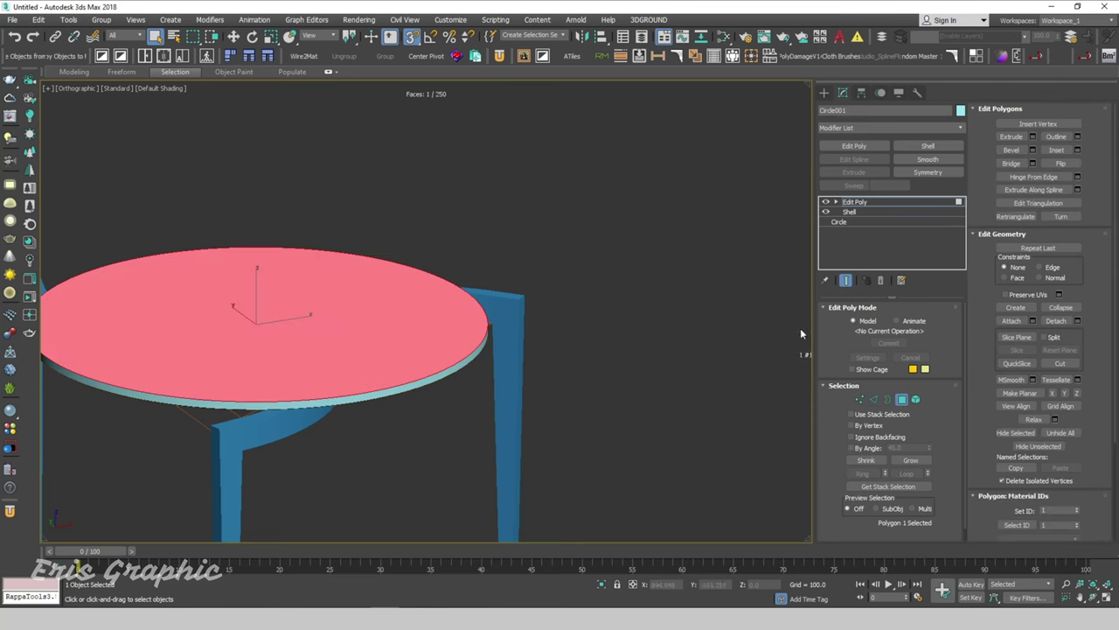
Bevel the top face 5 units high with a negative inward outline, then deselect
left_click(1033, 150)
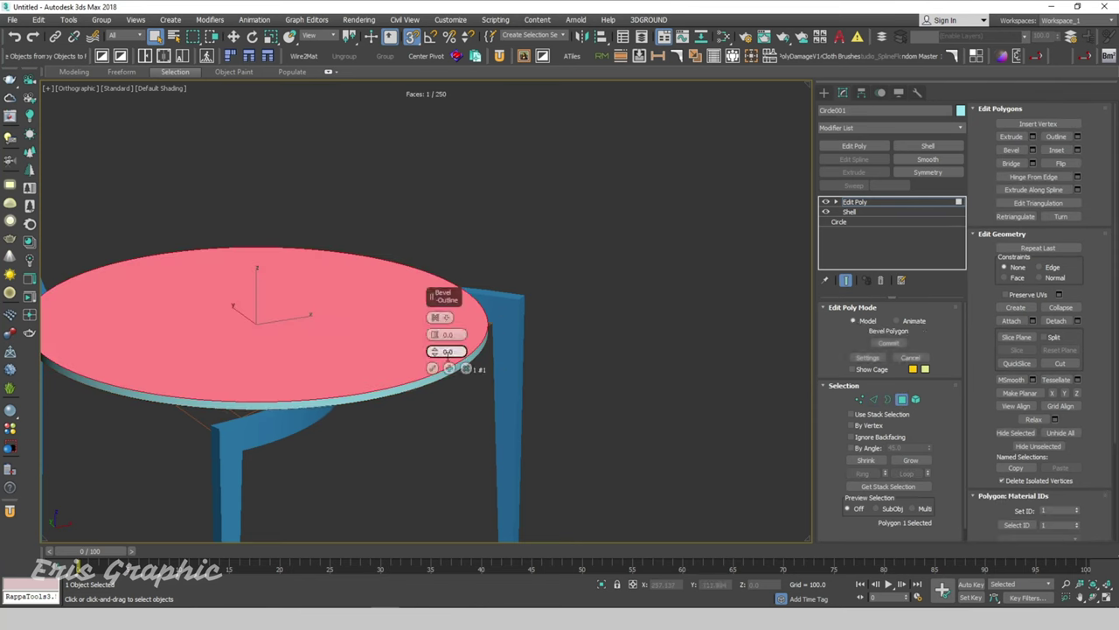
scroll(433, 341, "up", 2)
scroll(439, 342, "up", 1)
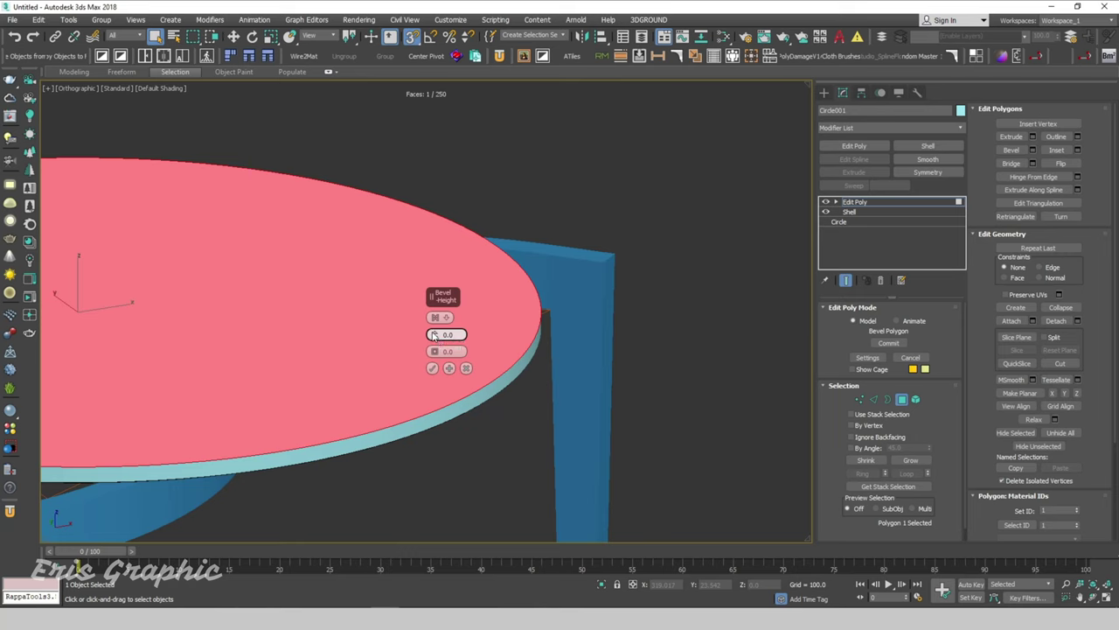
left_click_drag(435, 336, 435, 321)
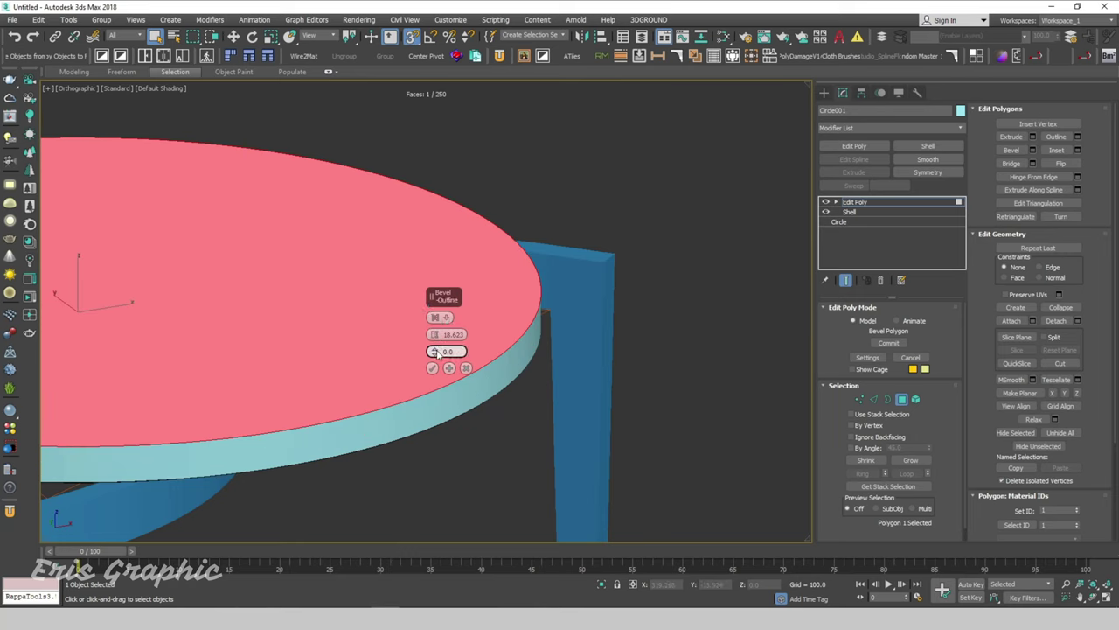
double_click(453, 335)
type("5")
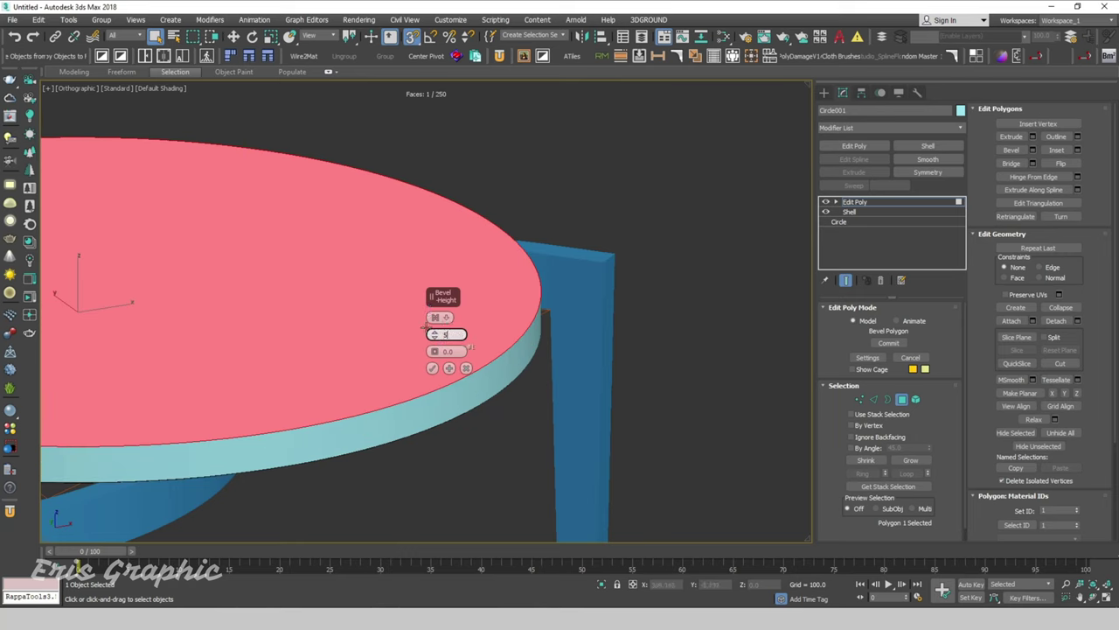
key("Return")
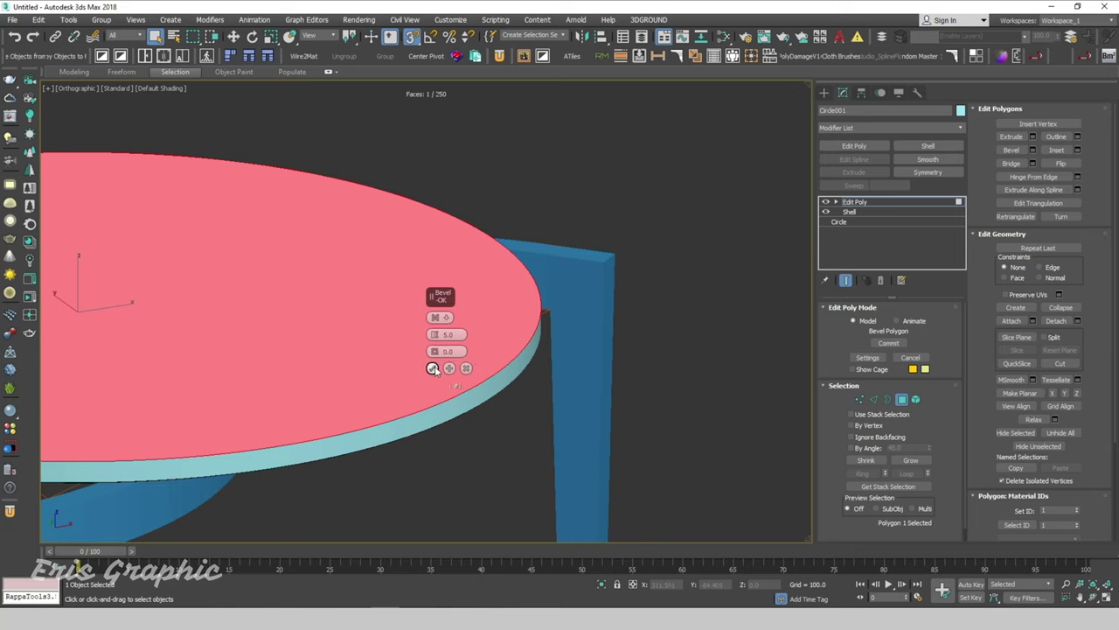
left_click_drag(435, 351, 448, 374)
double_click(453, 352)
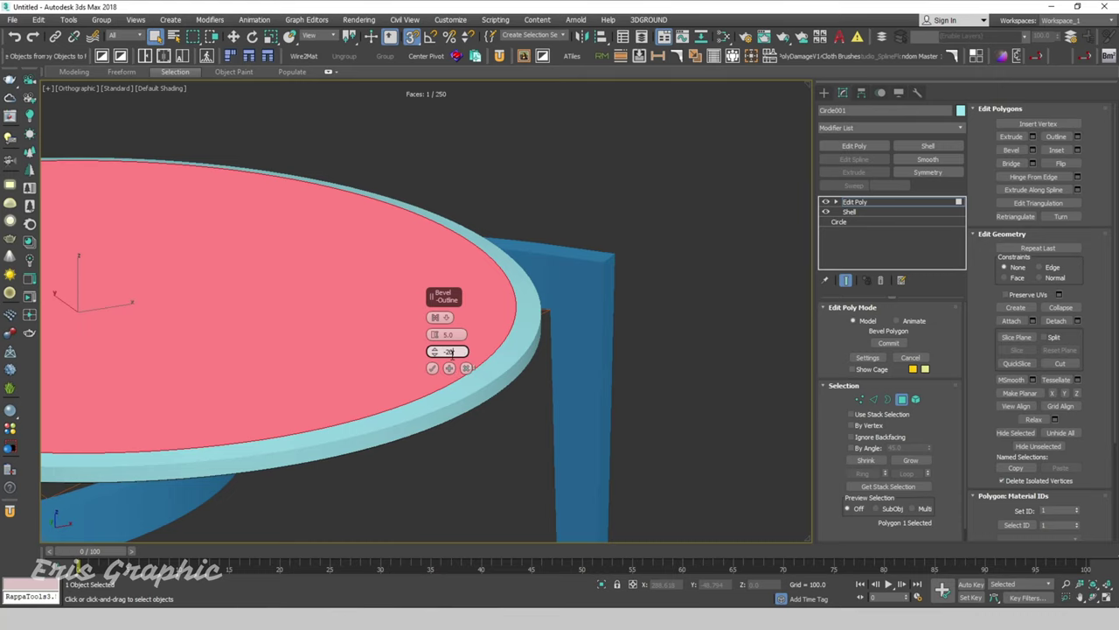
left_click(432, 368)
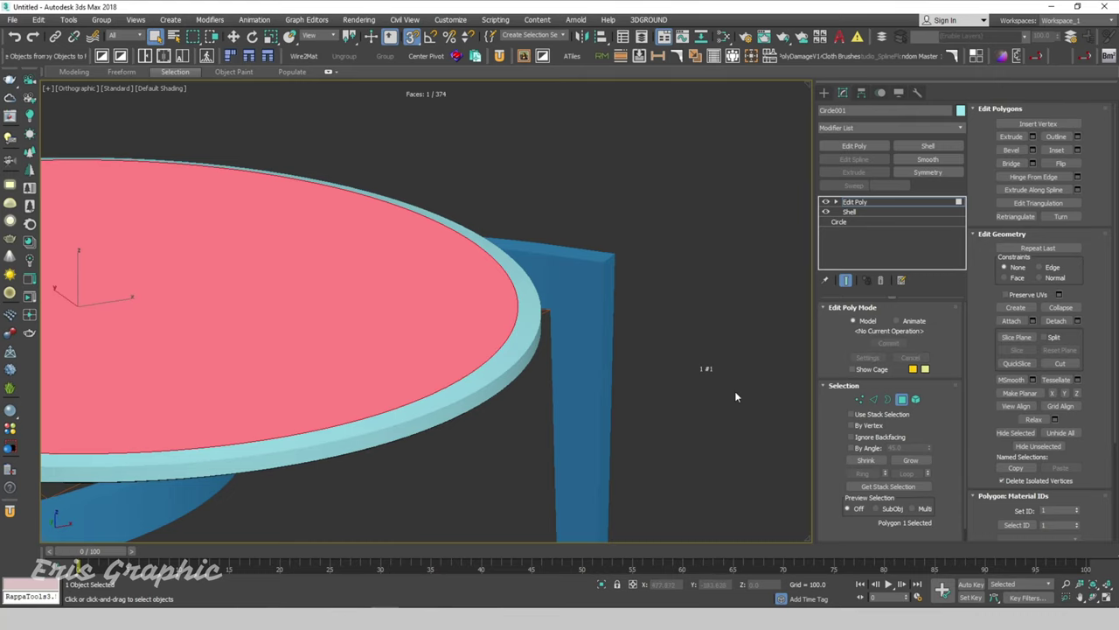
left_click(694, 256)
In wireframe view, select the two orange triangle guide shapes and hide them
key("f")
scroll(697, 230, "down", 3)
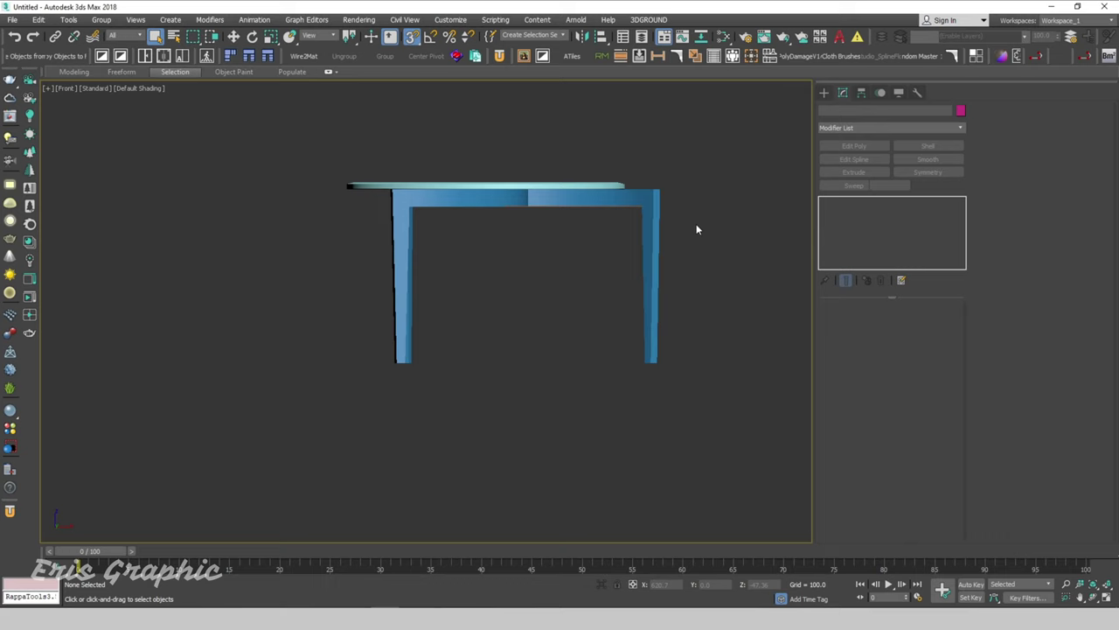
scroll(535, 248, "down", 2)
scroll(550, 211, "up", 3)
mouse_move(636, 268)
middle_mouse_down("alt")
mouse_move(535, 293)
mouse_move(550, 342)
mouse_move(600, 312)
middle_mouse_up("alt")
scroll(577, 323, "up", 3)
key("F3")
key("F3")
key("F3")
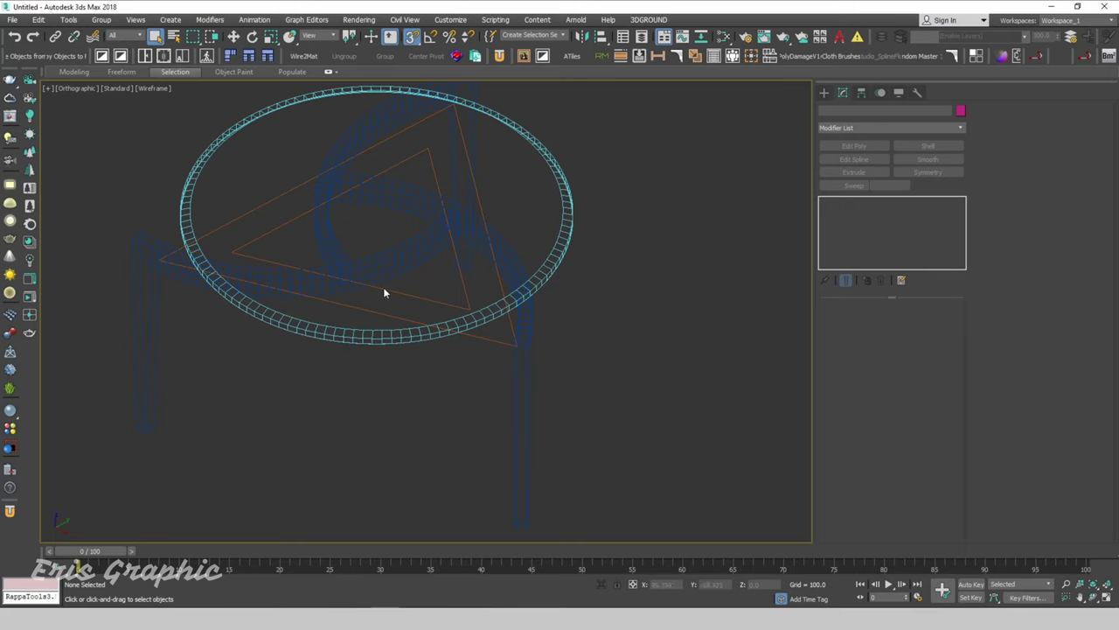
left_click(419, 302)
right_click(389, 295)
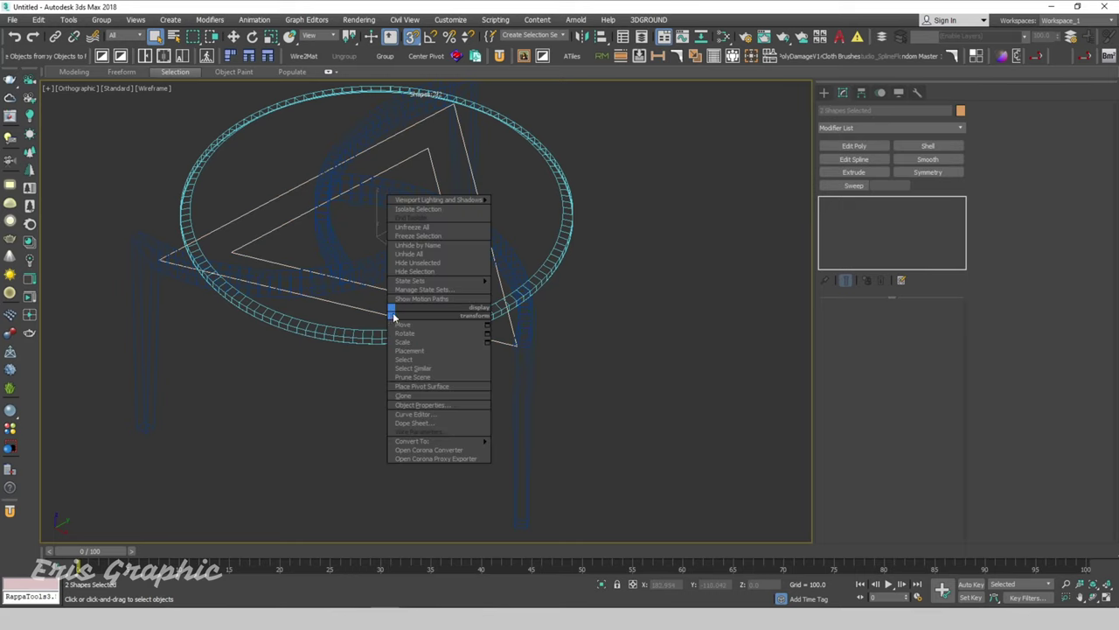
left_click(429, 275)
Display the finished table in Clay shading with Edged Faces turned on
middle_click_drag(579, 308, 570, 326, "alt")
key("F3")
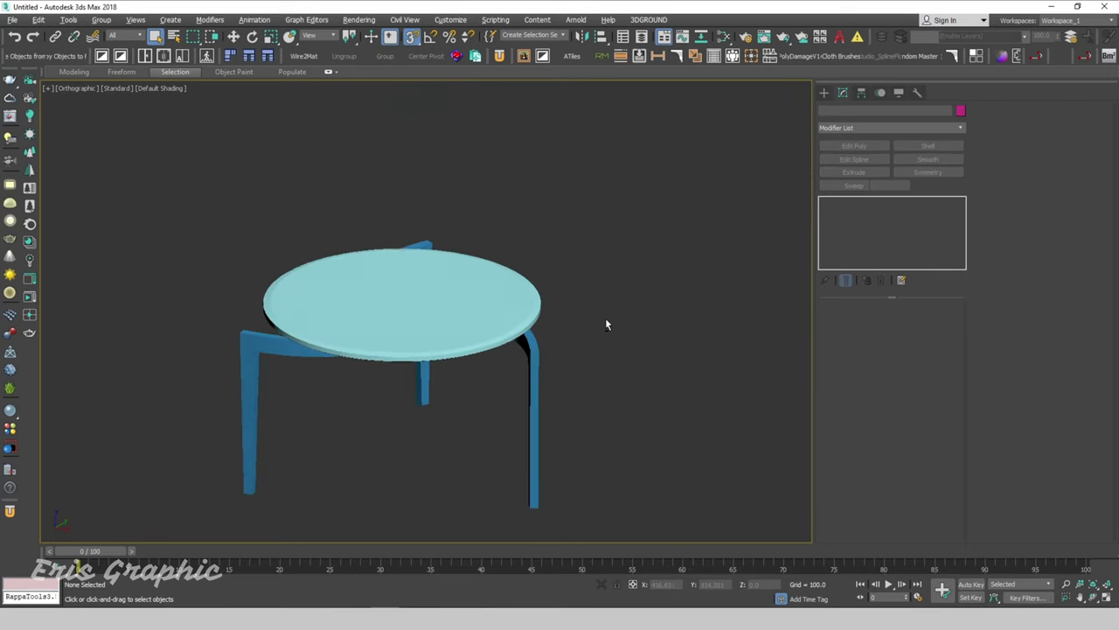
left_click(175, 88)
left_click(209, 164)
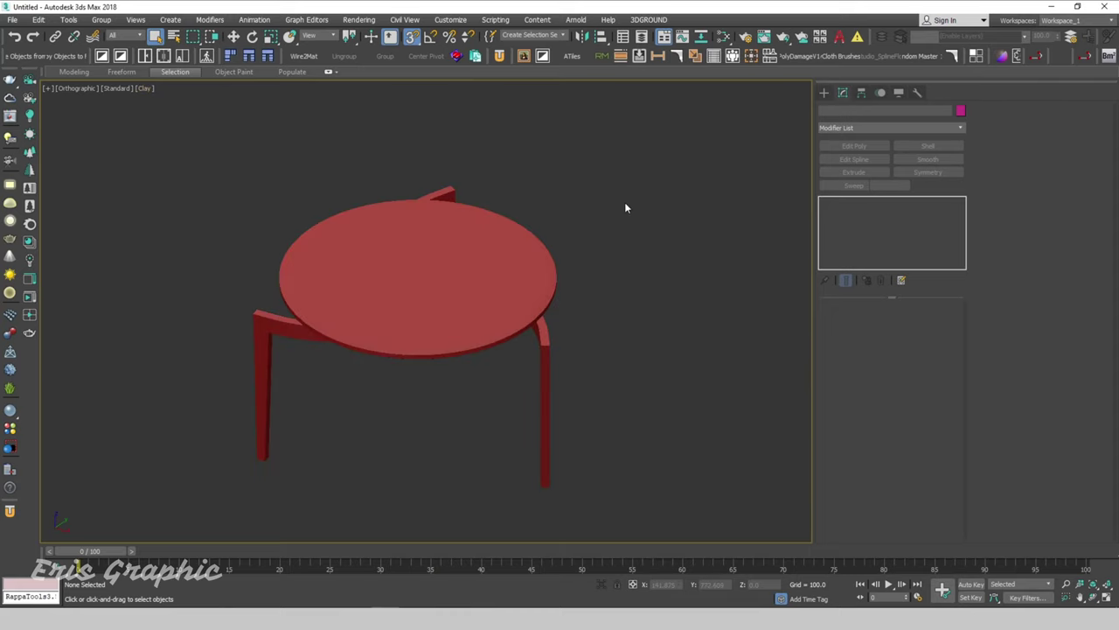
key("F4")
mouse_move(665, 303)
middle_mouse_down("alt")
mouse_move(622, 178)
mouse_move(590, 312)
mouse_move(683, 337)
mouse_move(720, 330)
mouse_move(687, 330)
mouse_move(664, 292)
middle_mouse_up("alt")
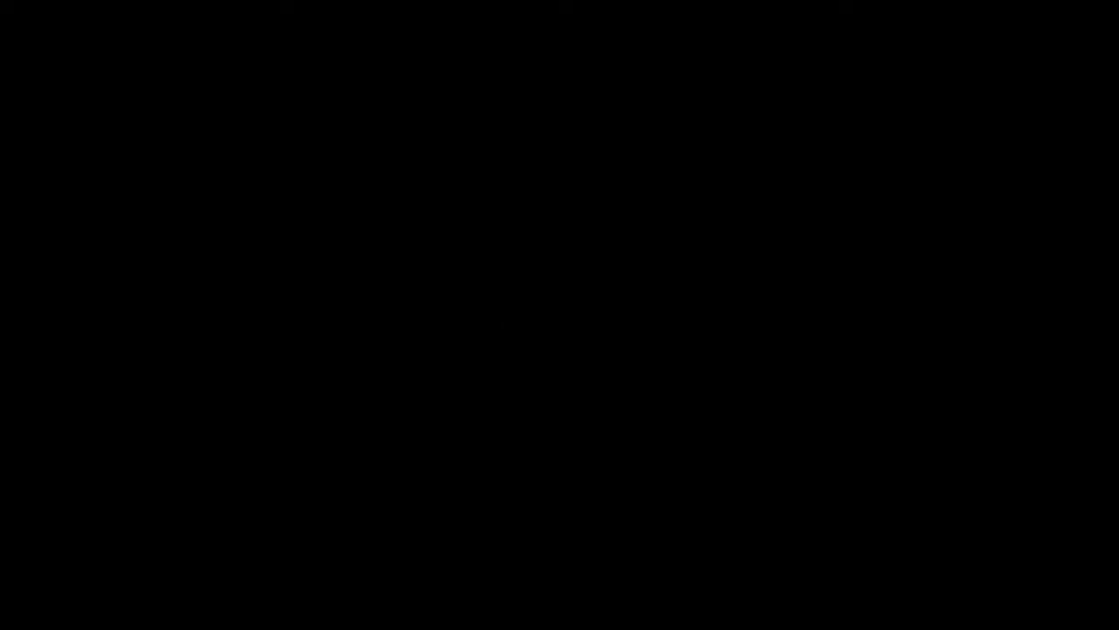